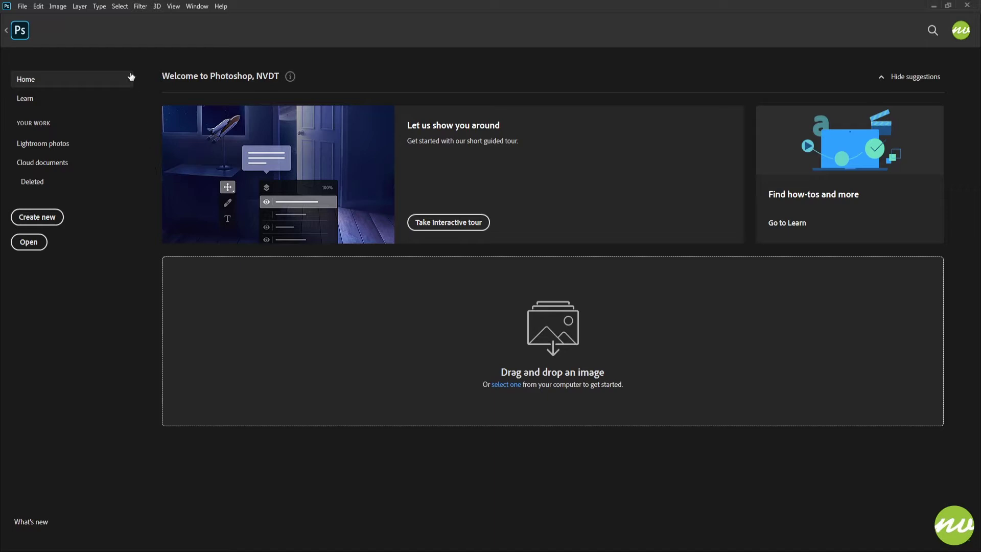
Add the point text "Umbrelaa" on the yellow wooden wall of the opened photo
click(20, 32)
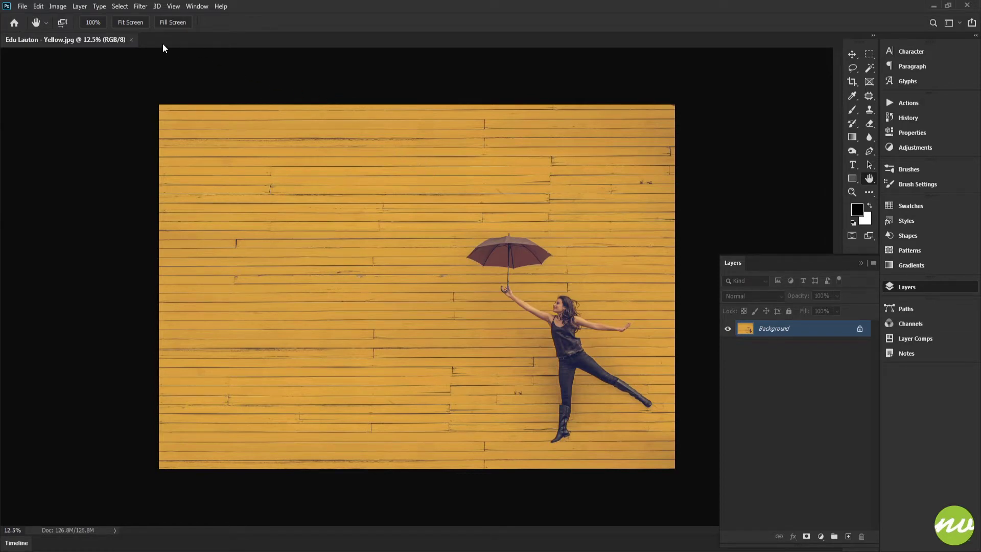
click(133, 23)
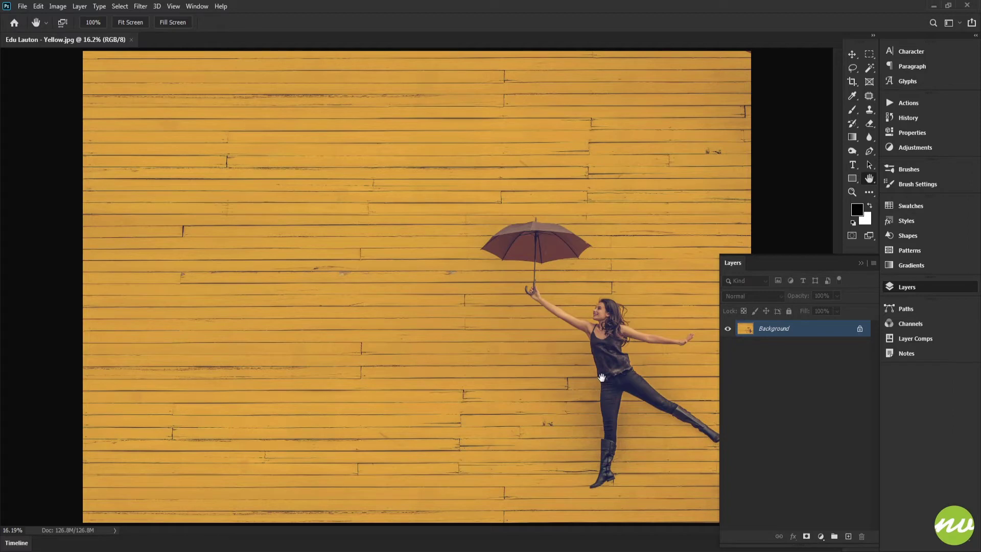
key(t)
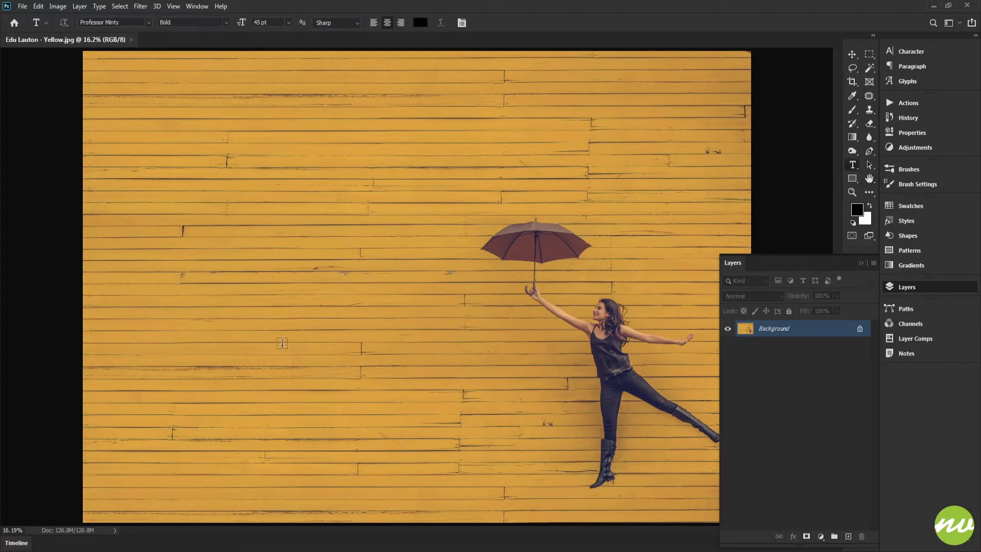
click(186, 351)
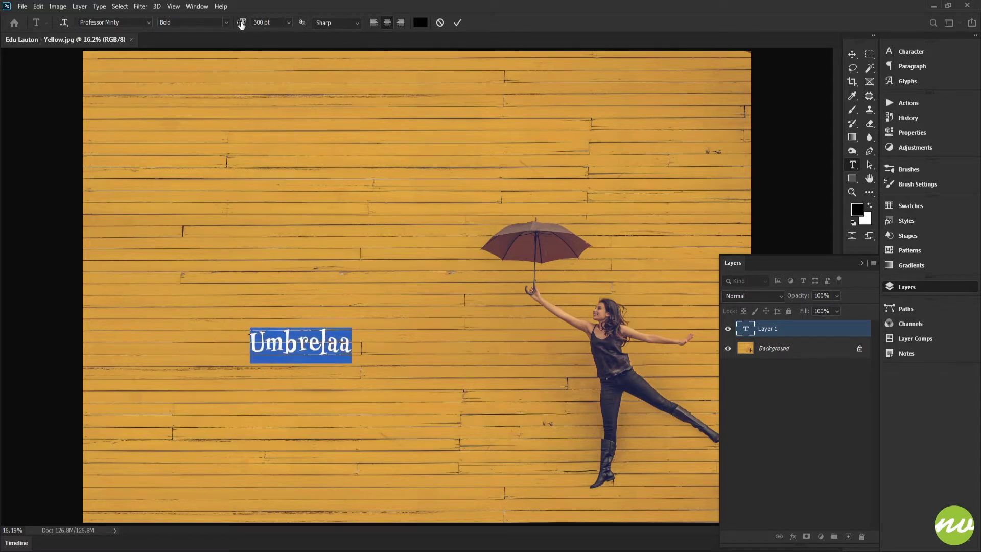
Enlarge the text to 1296 pt and move it so the whole word lies within the photo
drag(241, 24, 762, 18)
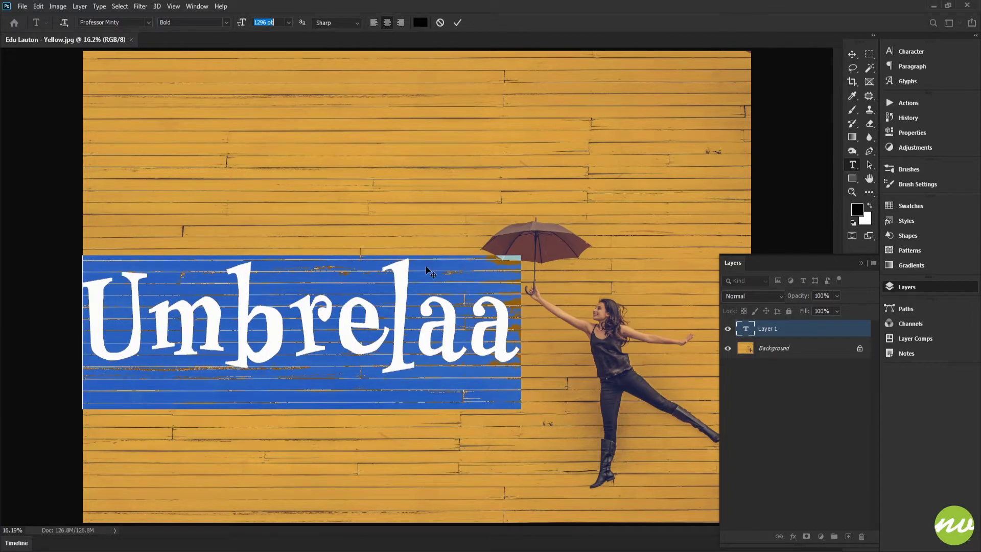
click(335, 311)
drag(334, 225, 434, 249)
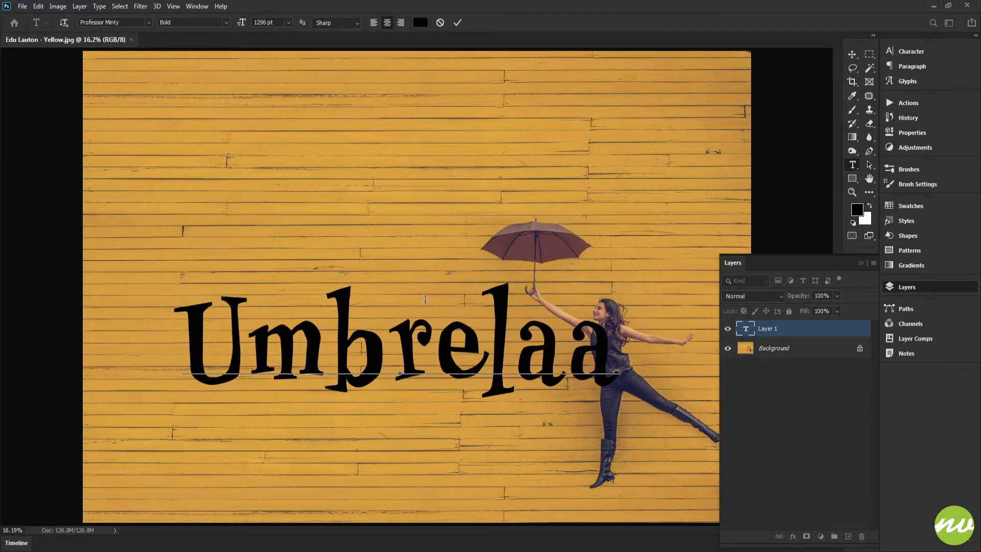
Set the whole word in Arial Bold with all caps
double_click(421, 316)
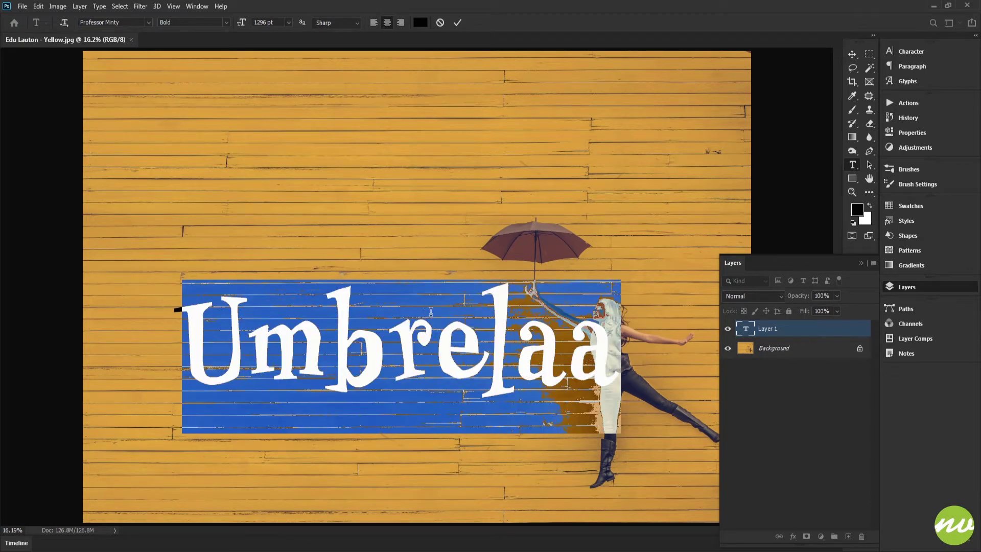
click(903, 54)
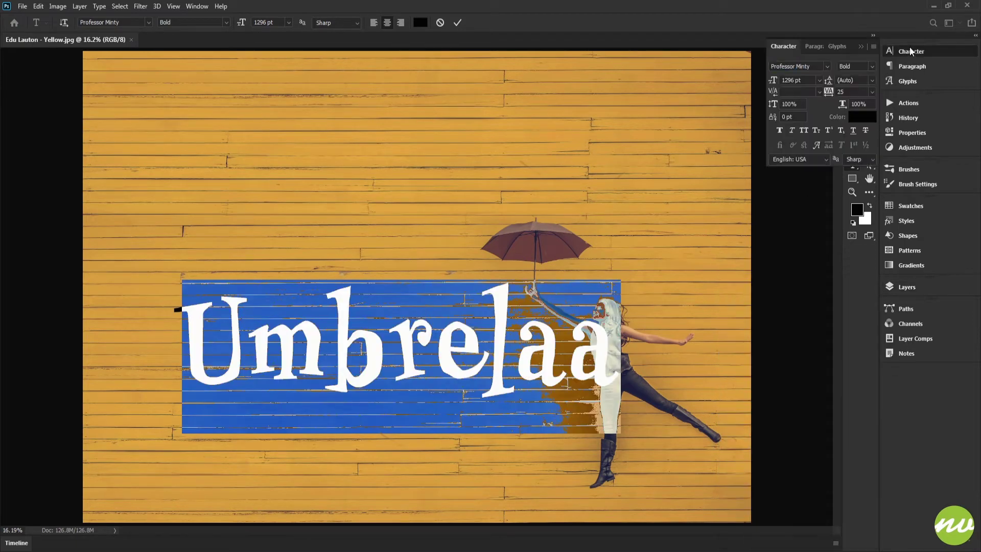
click(827, 66)
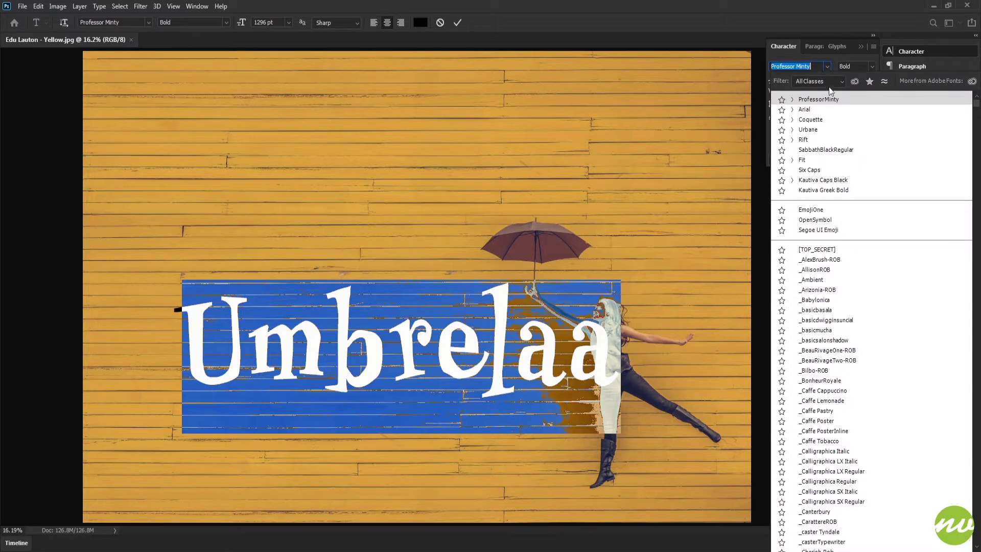
click(813, 111)
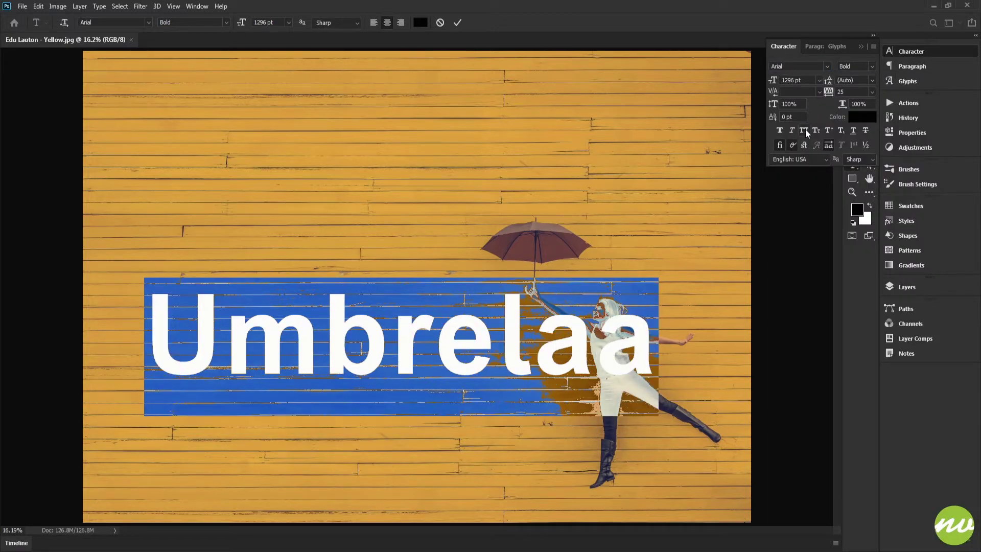
click(829, 146)
click(804, 128)
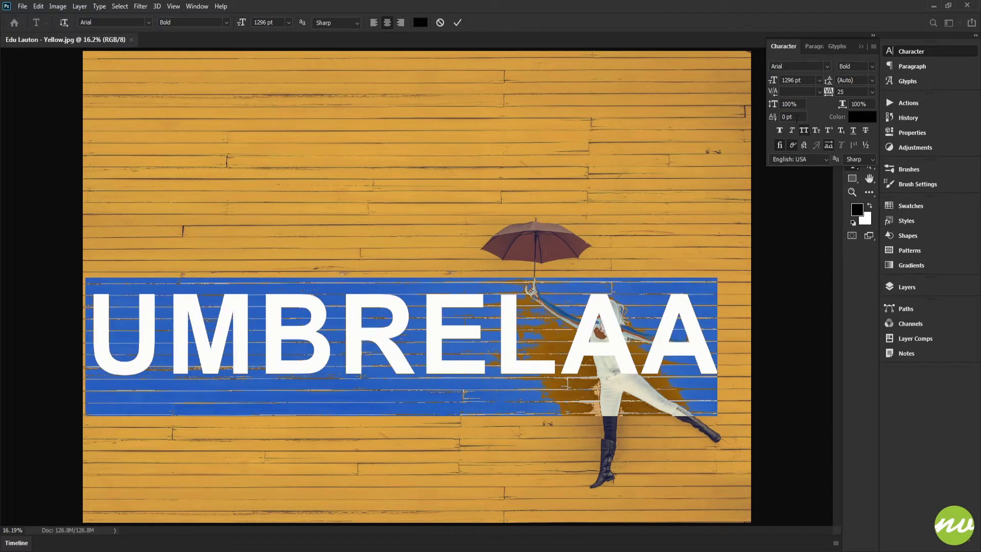
Set the text's kerning to Metrics and its tracking to -10, and commit the text edit
click(812, 92)
click(812, 105)
click(870, 93)
click(854, 163)
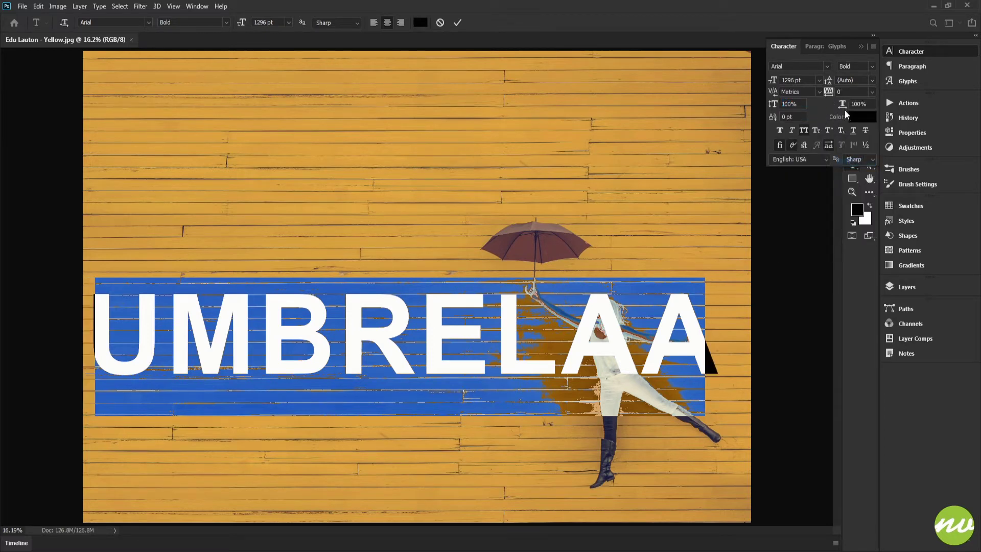
click(871, 93)
click(854, 136)
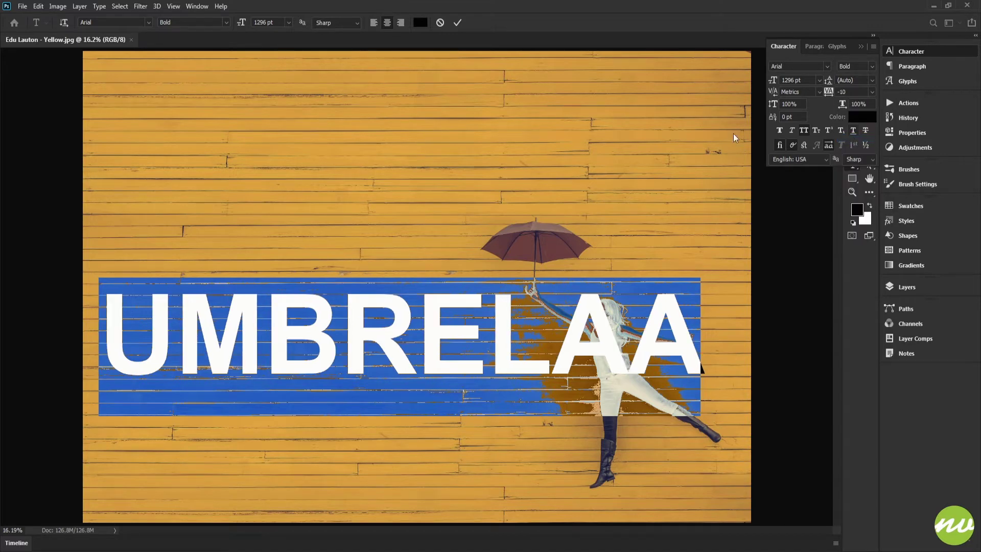
click(457, 23)
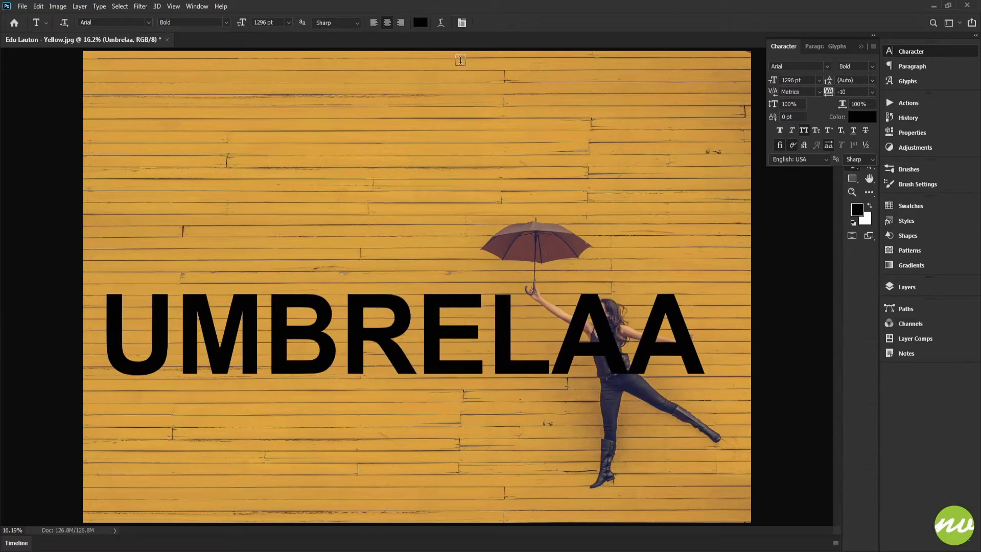
Recolor the text dark navy #202140 by sampling the woman's dark clothing in the photo
click(894, 289)
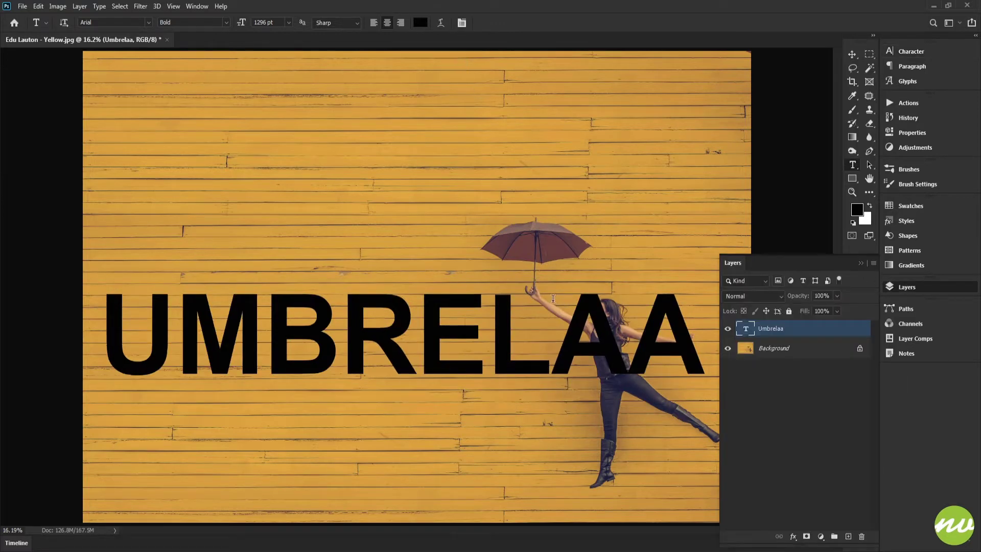
key(h)
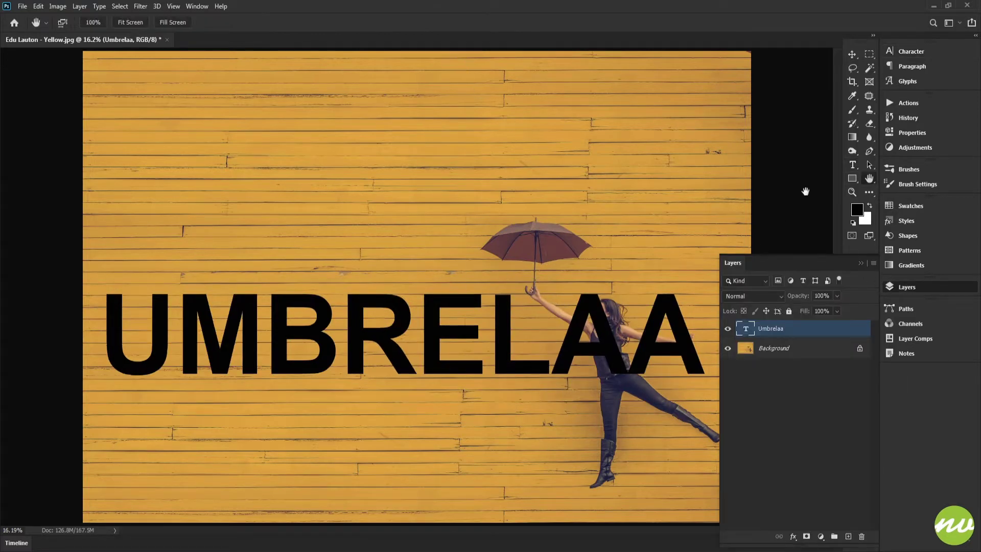
click(898, 53)
click(863, 117)
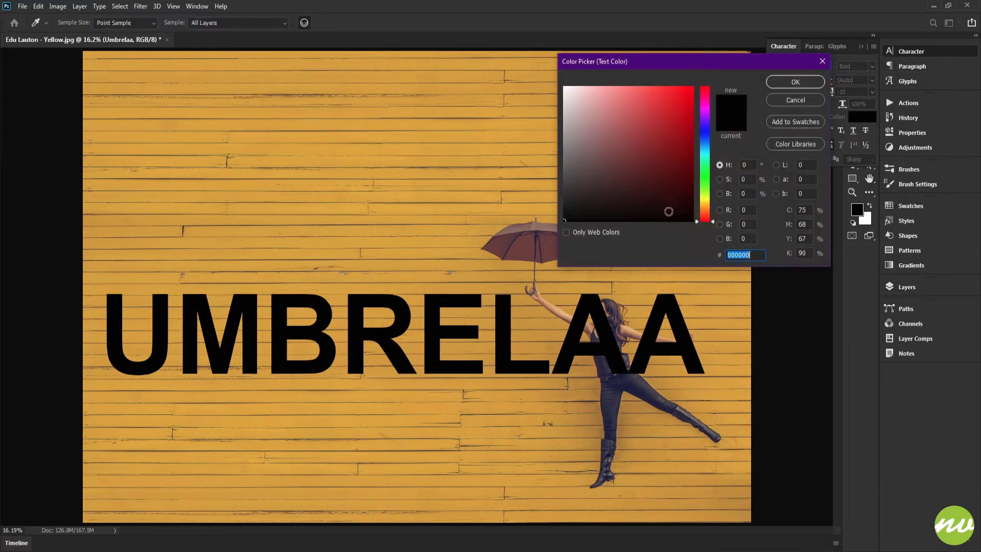
mouse_move(562, 219)
mouse_down()
mouse_move(545, 213)
mouse_move(557, 210)
mouse_up()
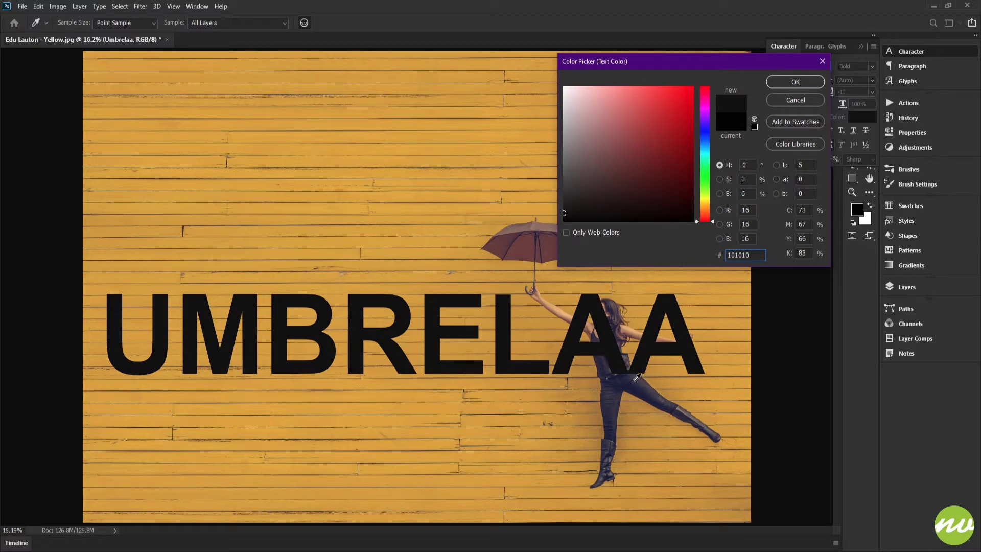
click(635, 379)
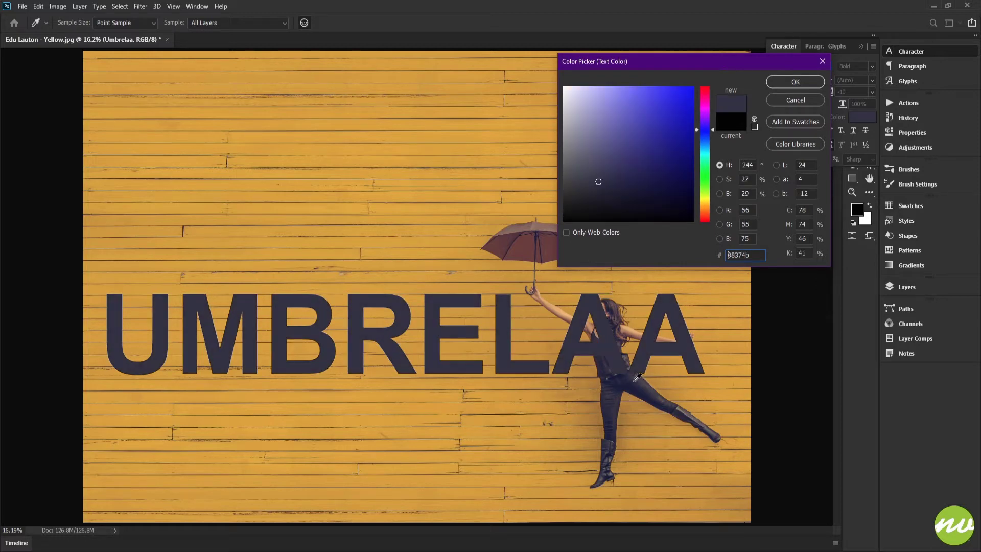
click(610, 359)
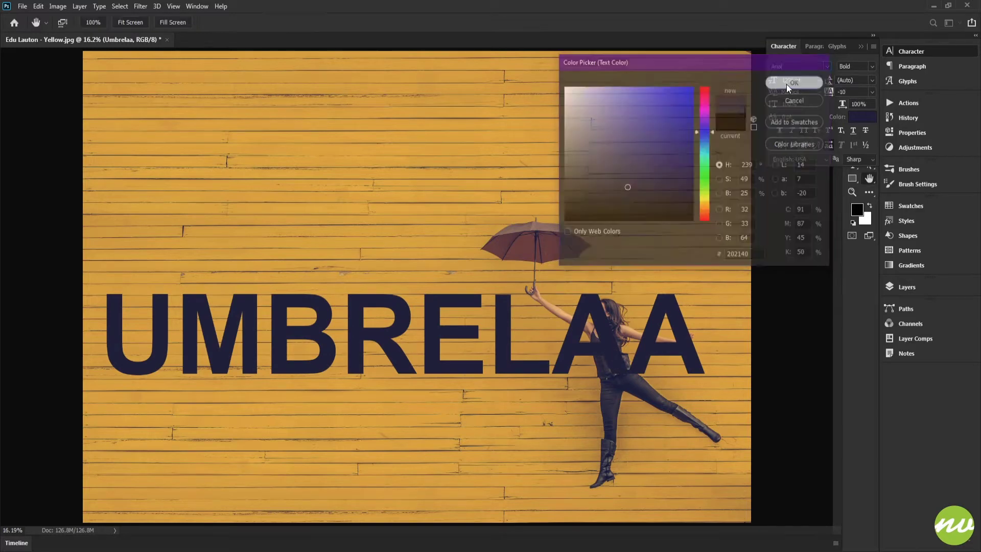
click(786, 84)
Center the text layer horizontally on the canvas and move it down to the height of the woman's legs
click(895, 286)
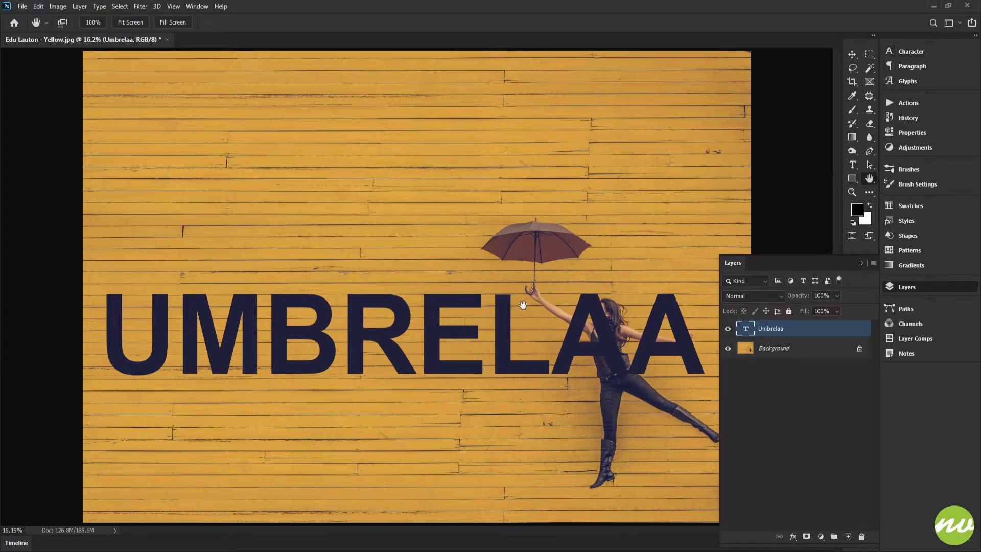
key(v)
key(ctrl+a)
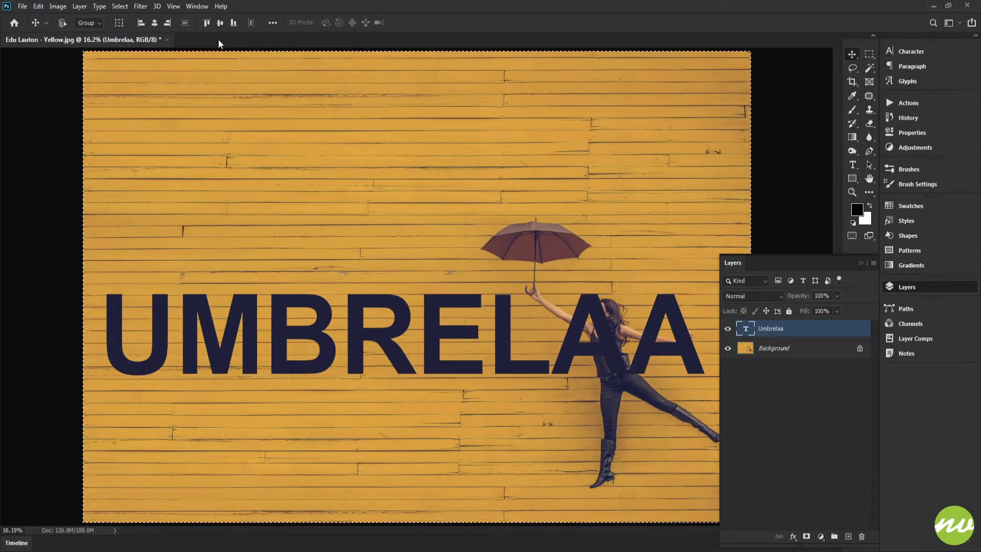
key(ctrl)
click(155, 24)
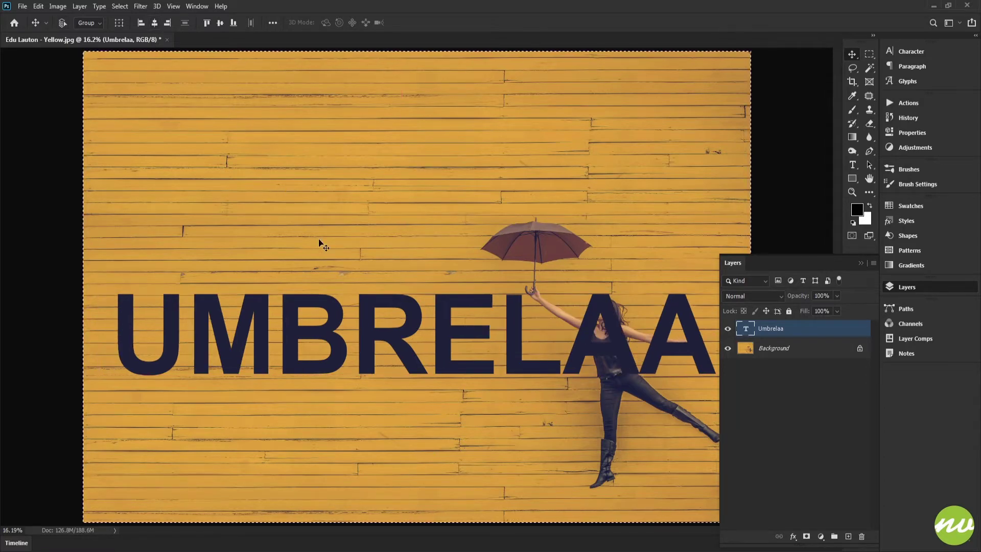
key(ctrl)
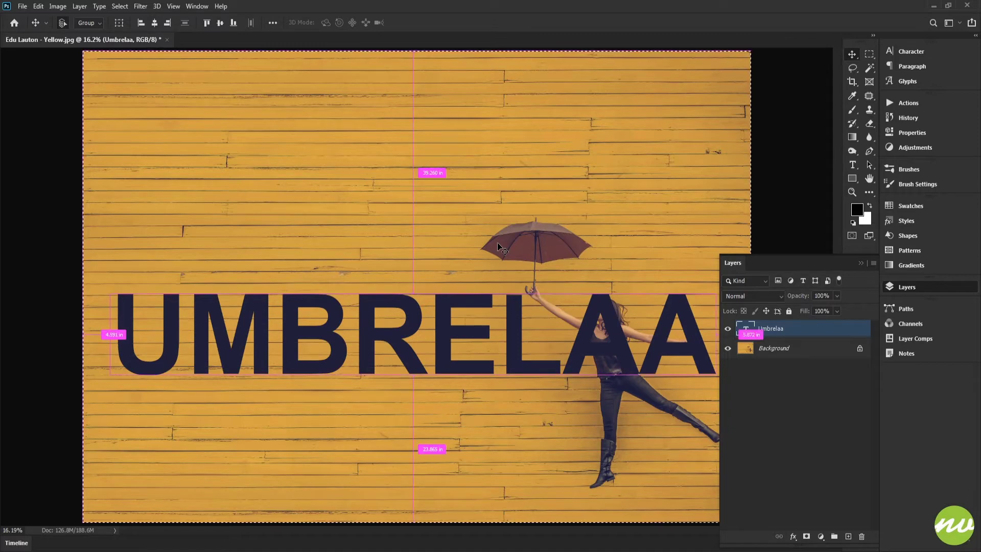
key(ctrl+d)
drag(446, 201, 452, 284)
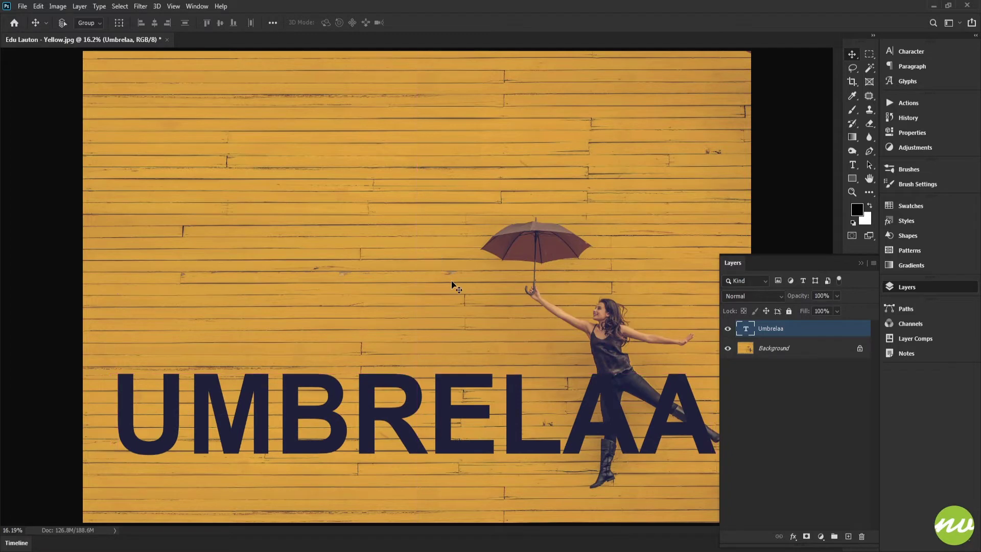
Delete the extra final letter so the text reads "Umbrela"
scroll(452, 282, down, 4)
scroll(455, 287, up, 3)
key(t)
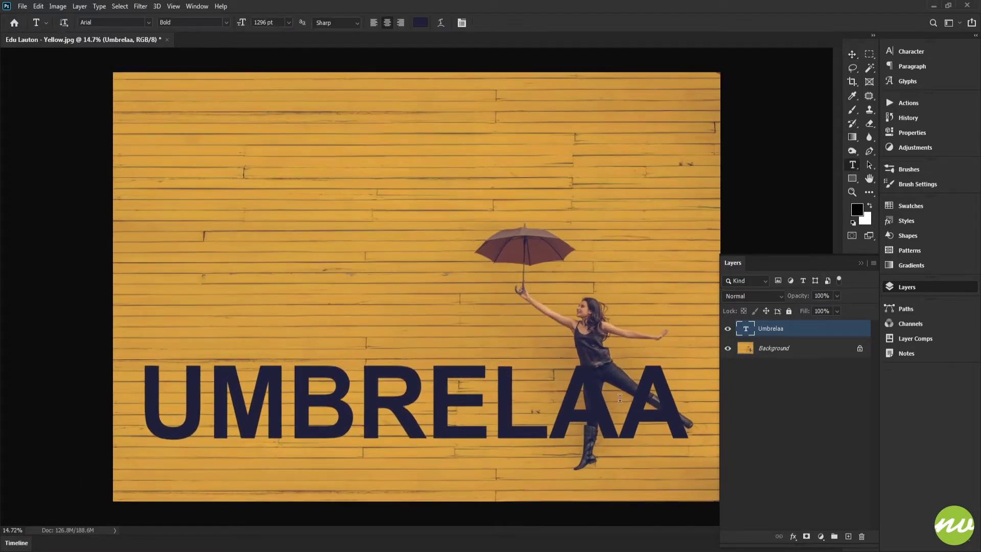
drag(619, 398, 690, 398)
key(BackSpace)
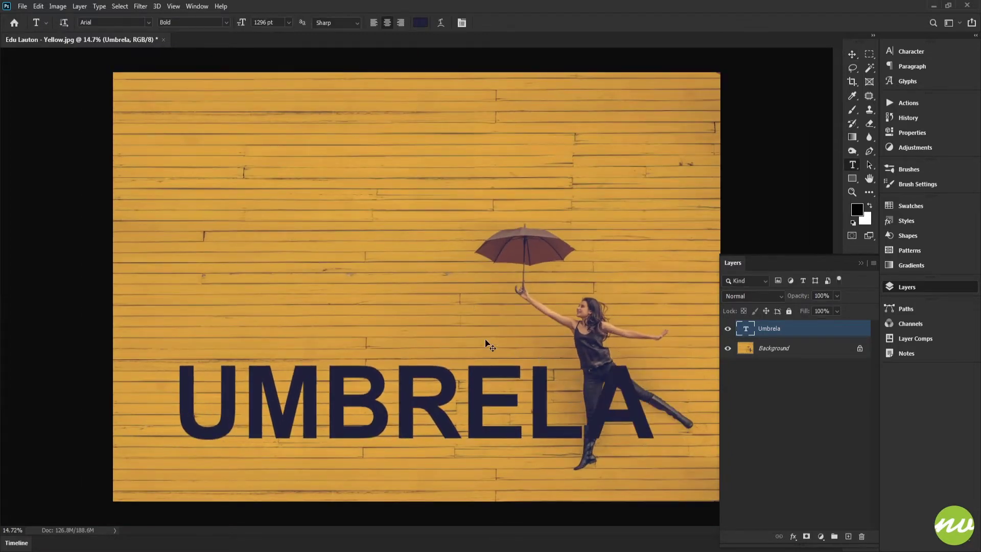
Select the whole canvas and correct the text's spelling to "Umbrella" with the spell checker
key(v)
key(ctrl+a)
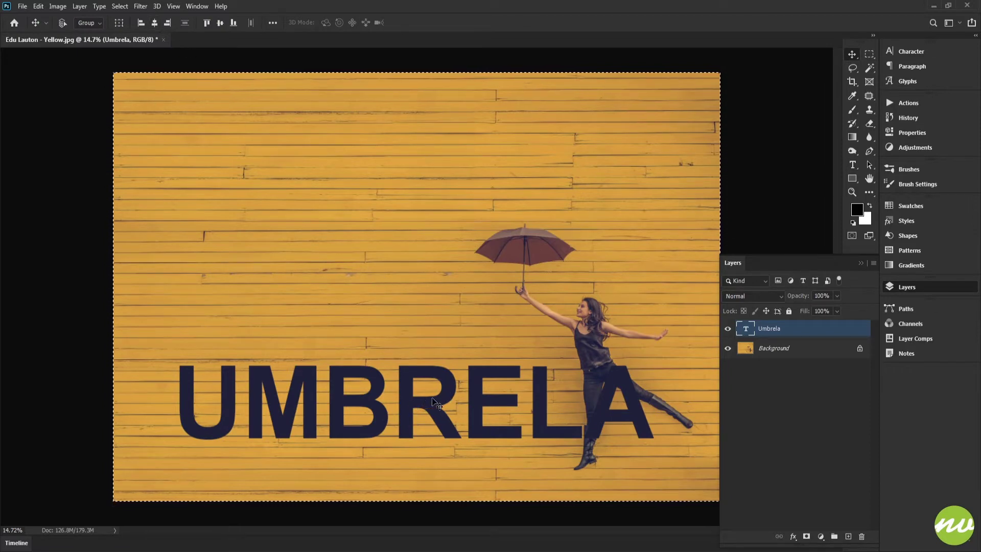
key(t)
double_click(535, 404)
right_click(536, 404)
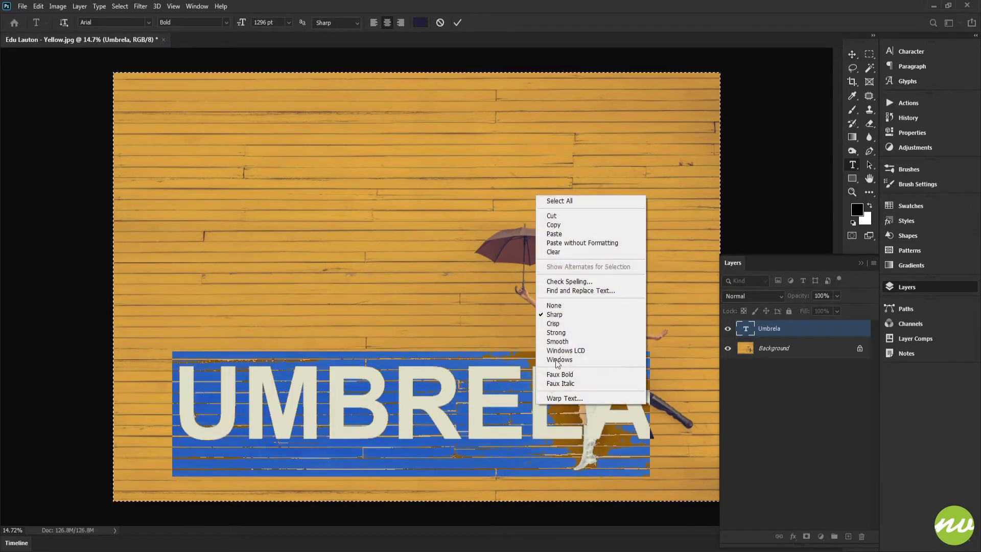
click(568, 281)
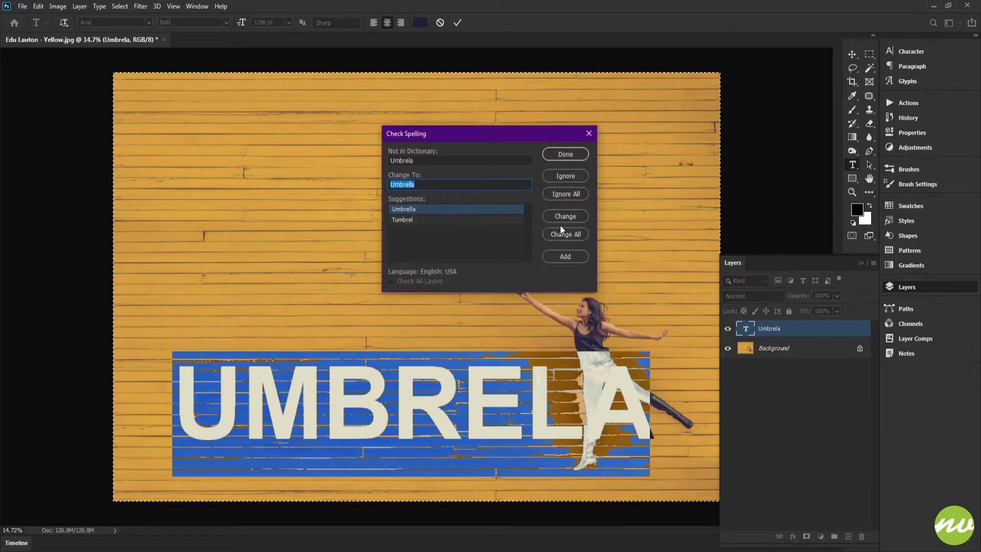
click(559, 215)
click(463, 213)
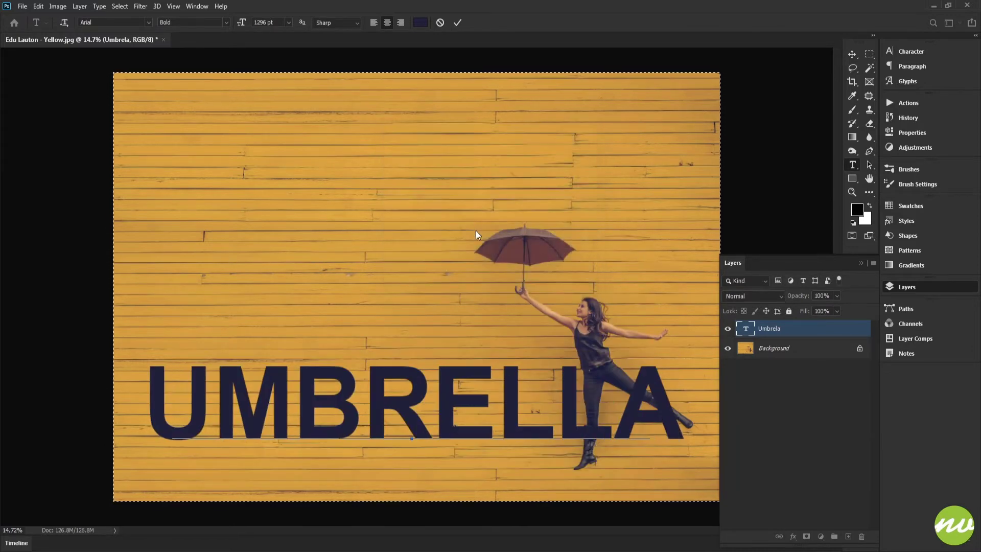
double_click(553, 398)
click(573, 407)
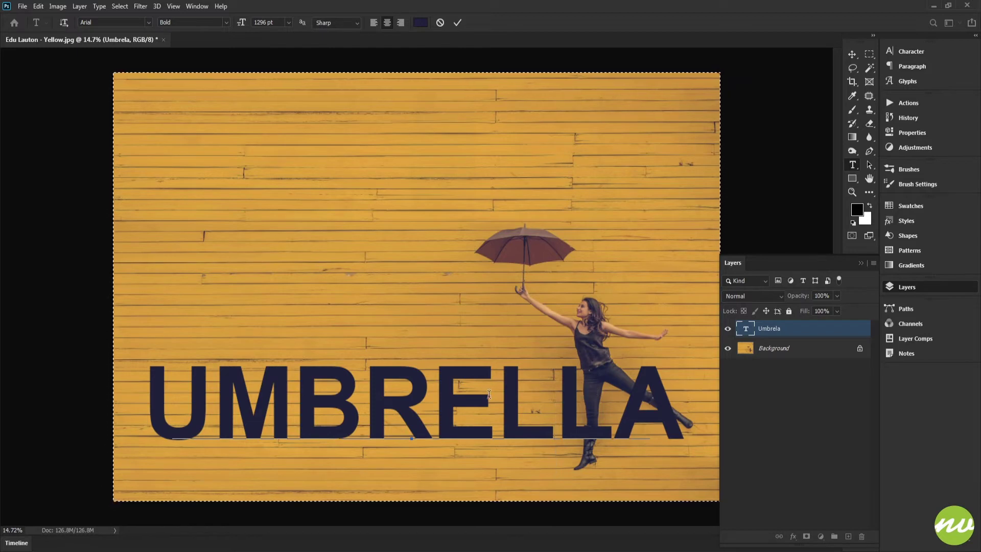
Center the corrected text horizontally on the canvas and clear the selection
click(457, 22)
key(v)
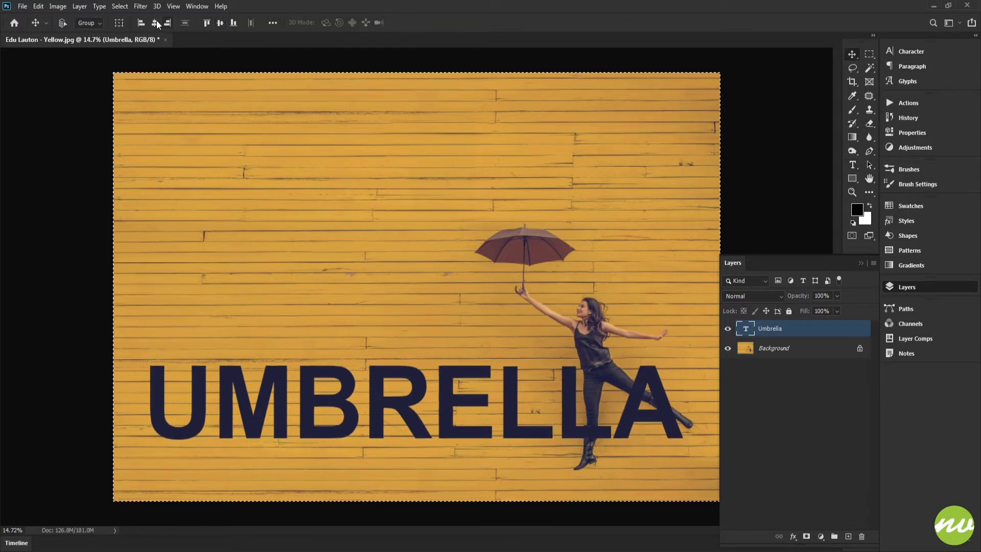
key(ctrl+d)
Examine at 100% where the letters L and A overlap the woman's legs and boots
key(h)
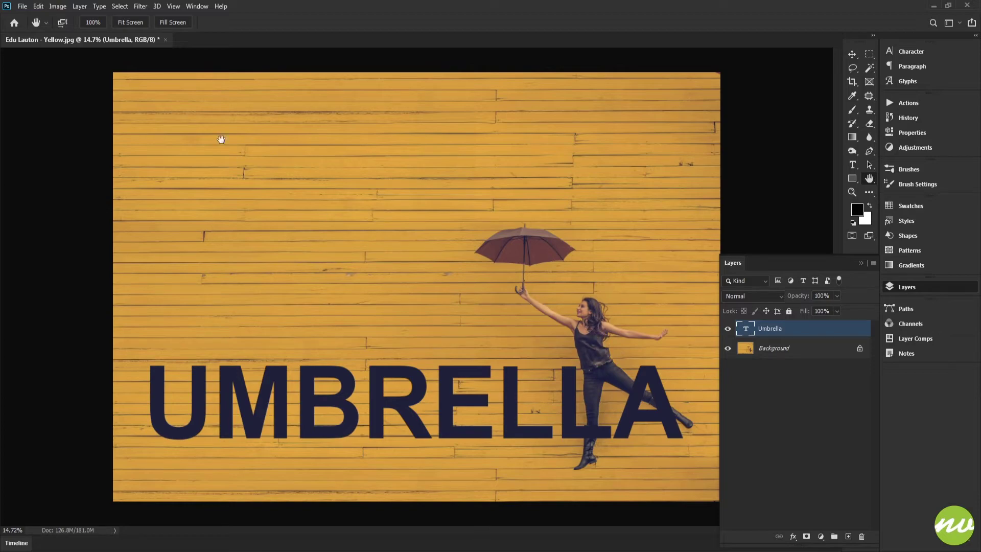
click(93, 22)
drag(193, 113, 243, 72)
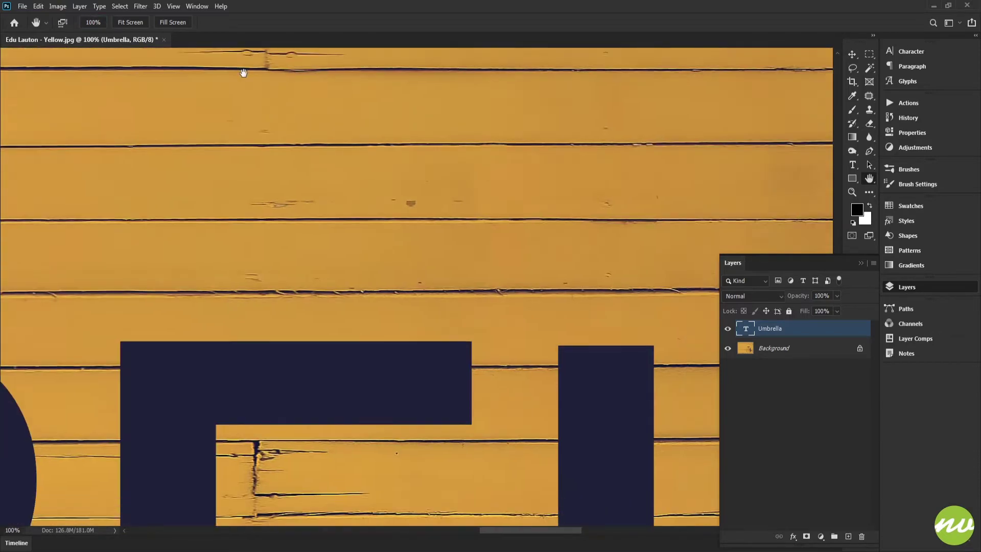
drag(531, 355, 304, 100)
drag(689, 322, 258, 168)
drag(445, 237, 381, 304)
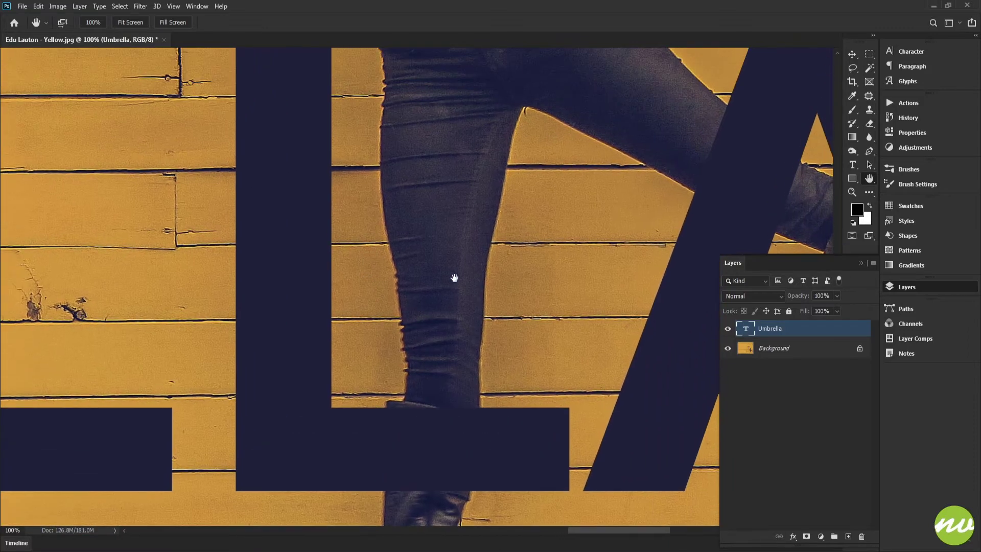
drag(454, 277, 452, 294)
drag(603, 217, 458, 333)
drag(551, 285, 521, 240)
drag(591, 255, 373, 156)
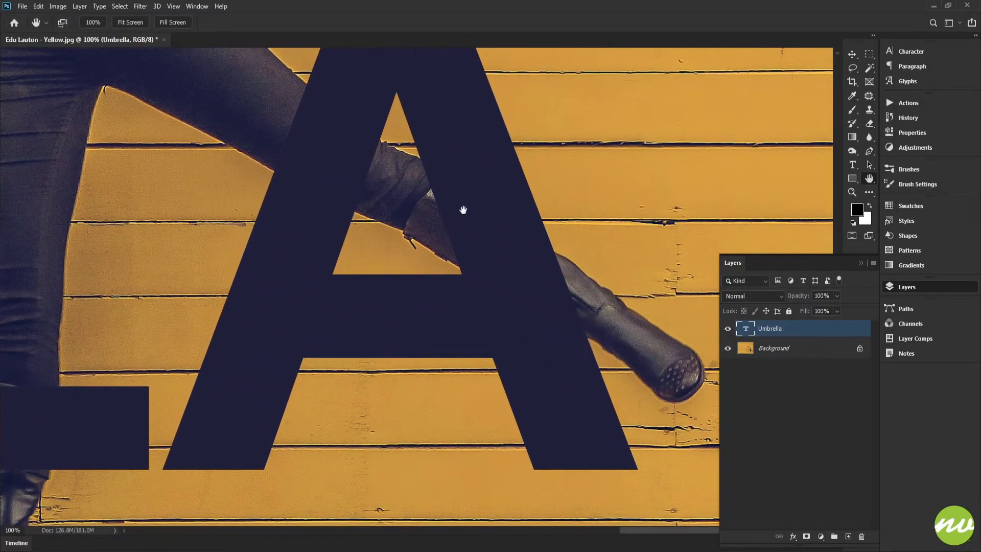
drag(463, 209, 515, 242)
drag(411, 238, 677, 237)
drag(311, 250, 479, 233)
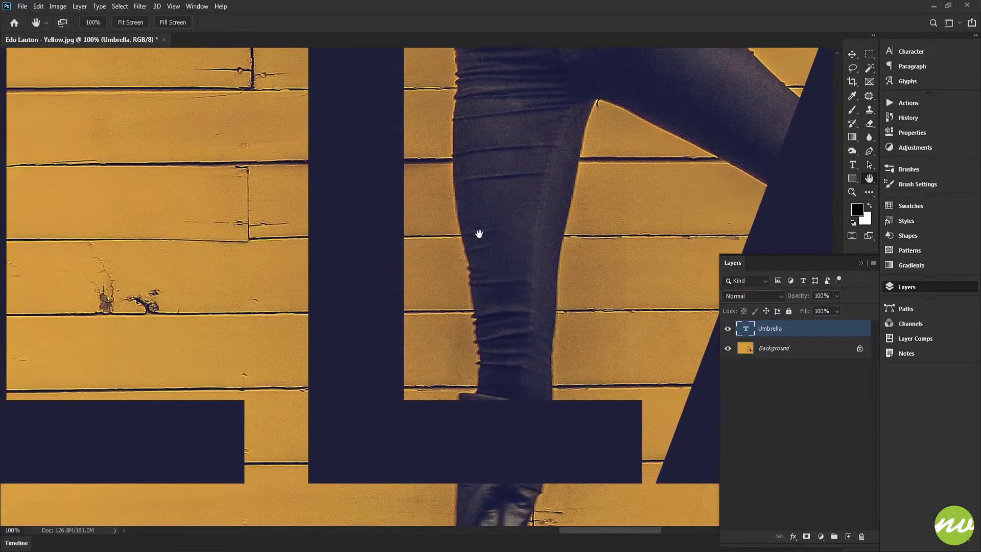
drag(464, 295, 498, 347)
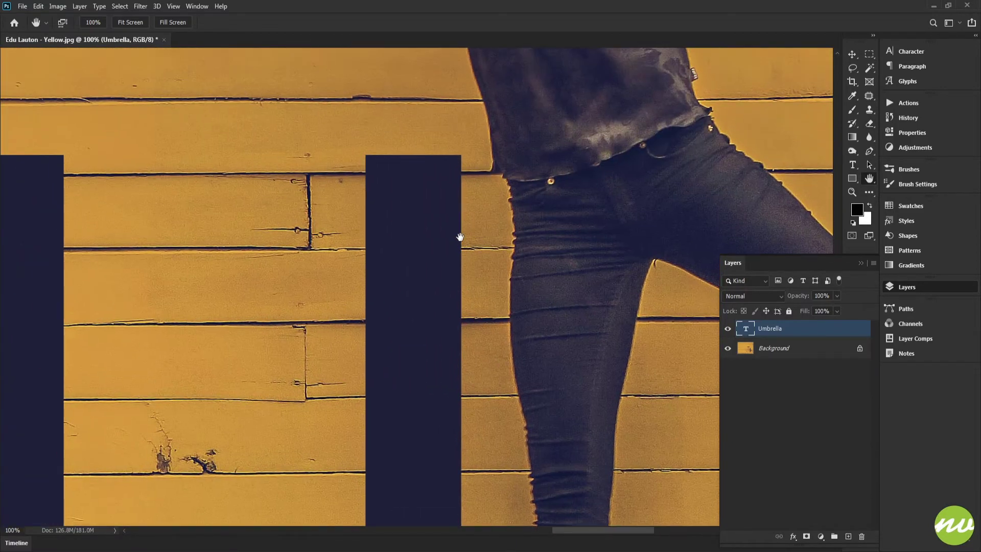
drag(453, 221, 405, 129)
drag(412, 269, 595, 221)
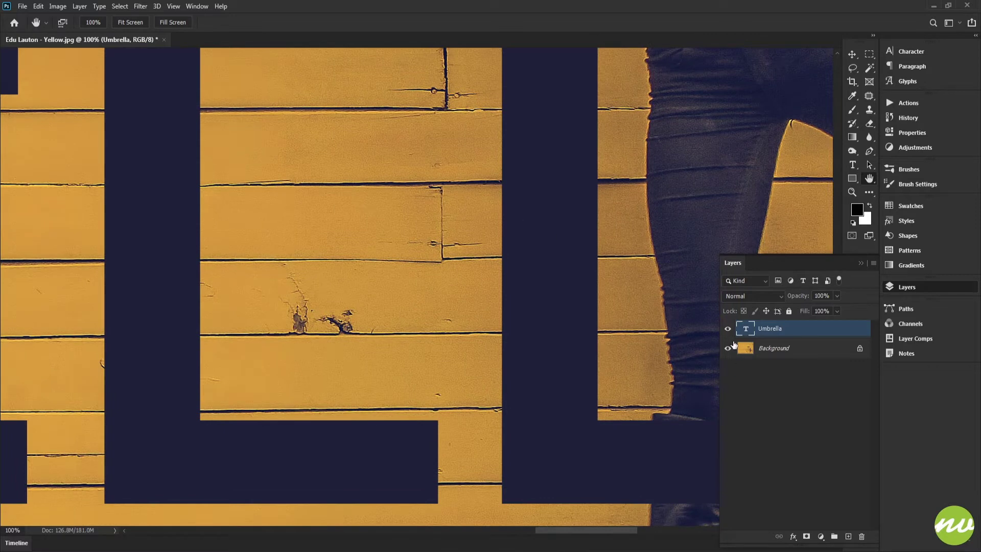
Add a layer mask to the Umbrella text layer and pick a small round brush from the legacy default brushes
click(806, 537)
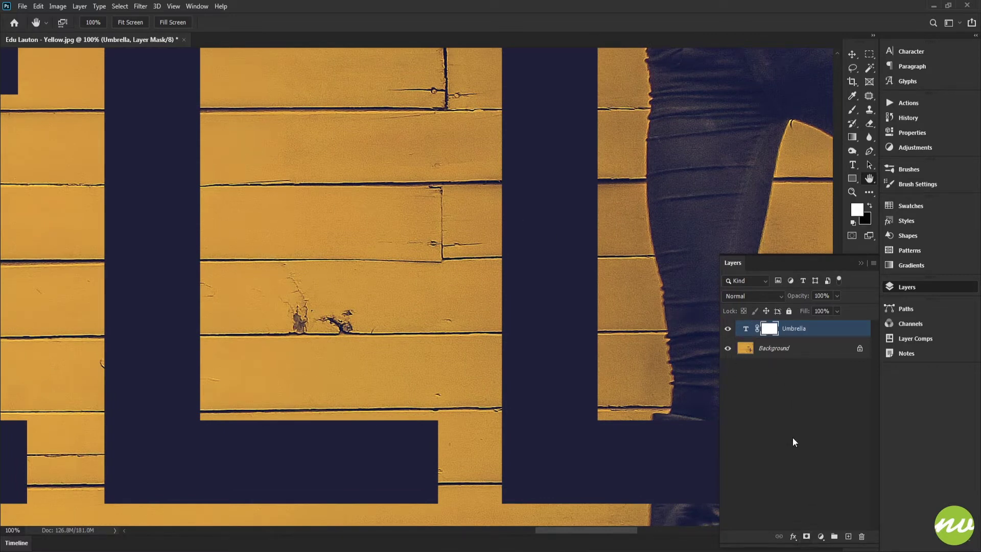
key(b)
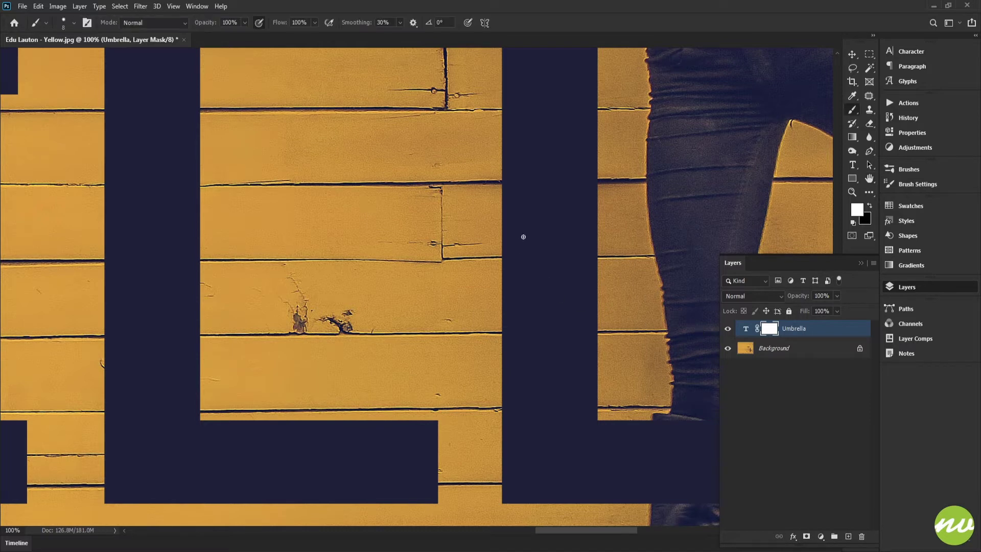
right_click(640, 116)
click(658, 228)
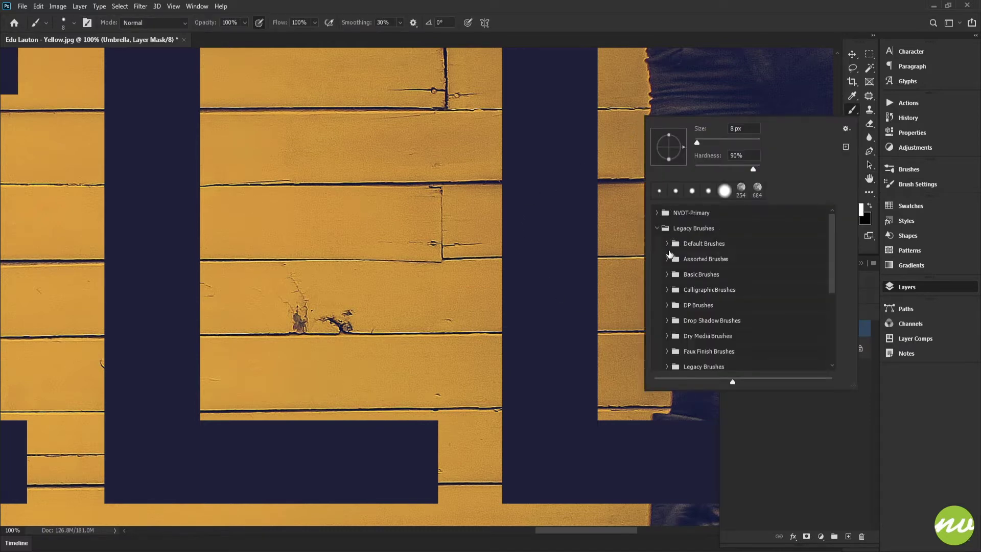
click(667, 246)
click(683, 263)
click(667, 244)
click(656, 228)
click(646, 45)
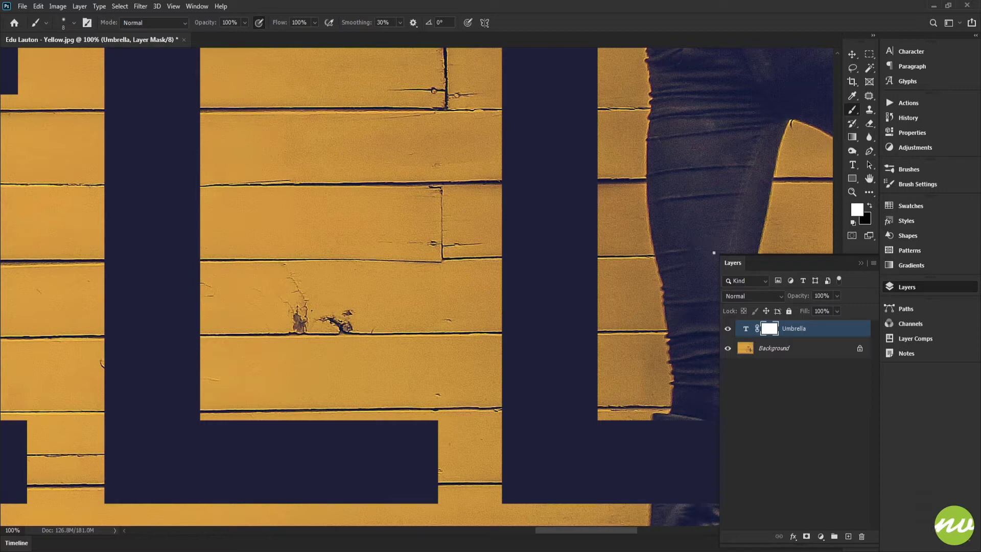
Make black the painting color and enlarge the brush to about 124 px around the boot behind the second L
key(x)
scroll(596, 219, right, 5)
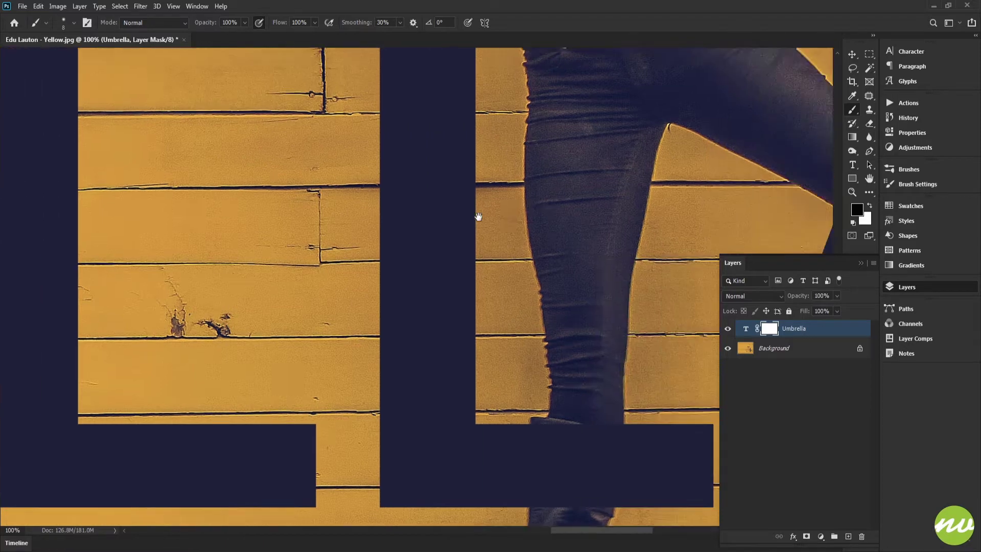
scroll(484, 192, down, 3)
scroll(484, 193, right, 3)
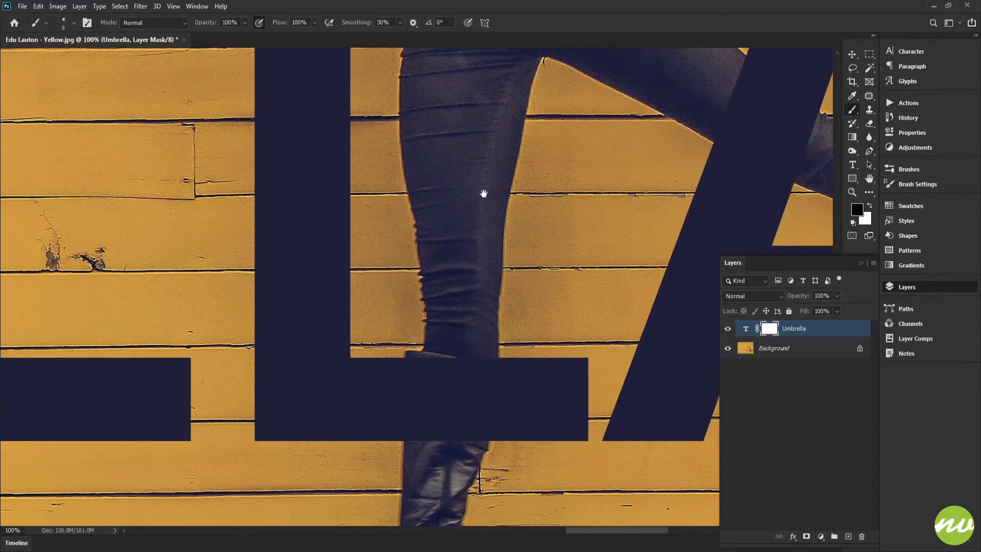
drag(440, 226, 472, 228)
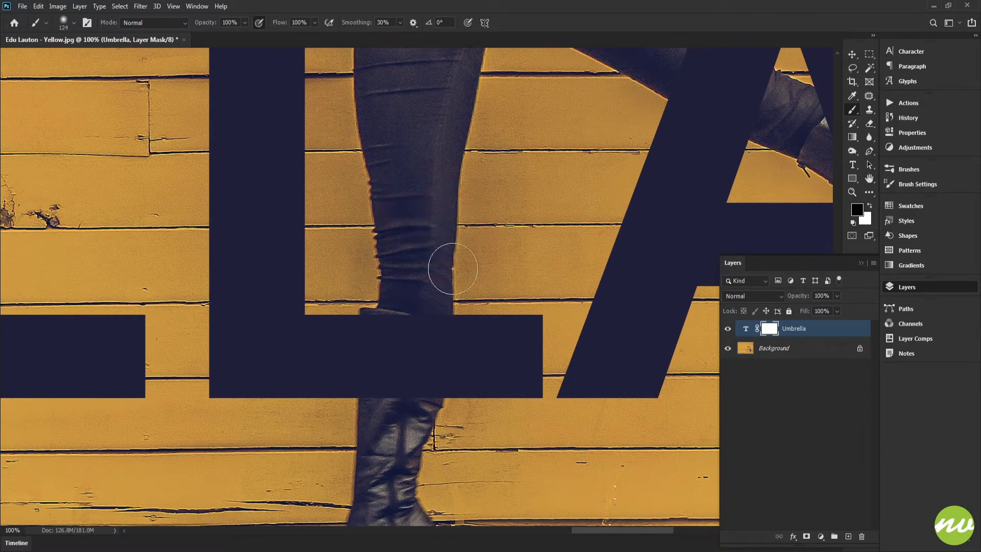
mouse_move(433, 329)
mouse_down()
mouse_move(423, 330)
mouse_move(431, 346)
mouse_move(451, 347)
mouse_up()
right_click(524, 264)
drag(466, 313, 515, 149)
Adjust the brush to a size of 98 px and a hardness of 90%
alt+right_click(610, 174)
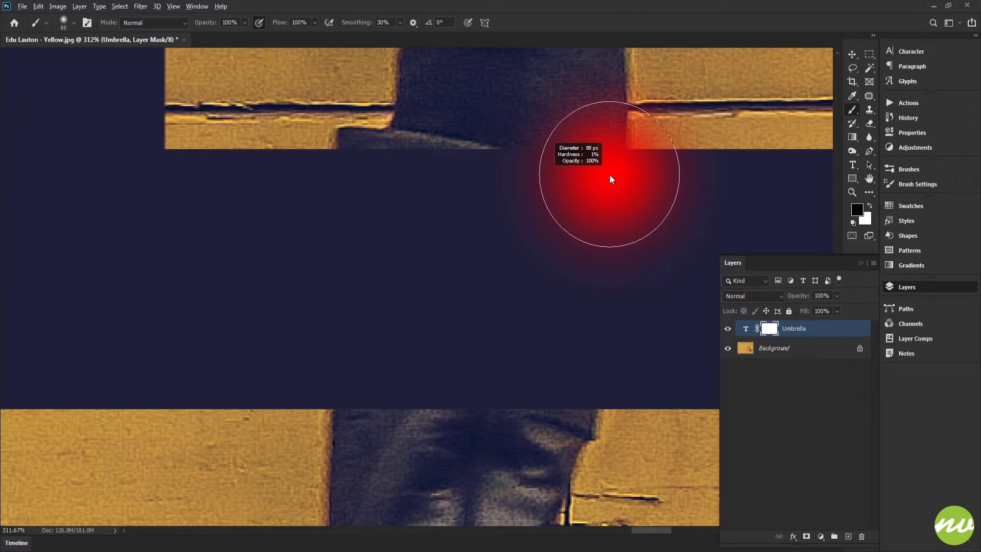
mouse_move(610, 176)
mouse_down()
mouse_move(563, 171)
mouse_move(636, 171)
mouse_move(566, 172)
mouse_move(613, 172)
mouse_up()
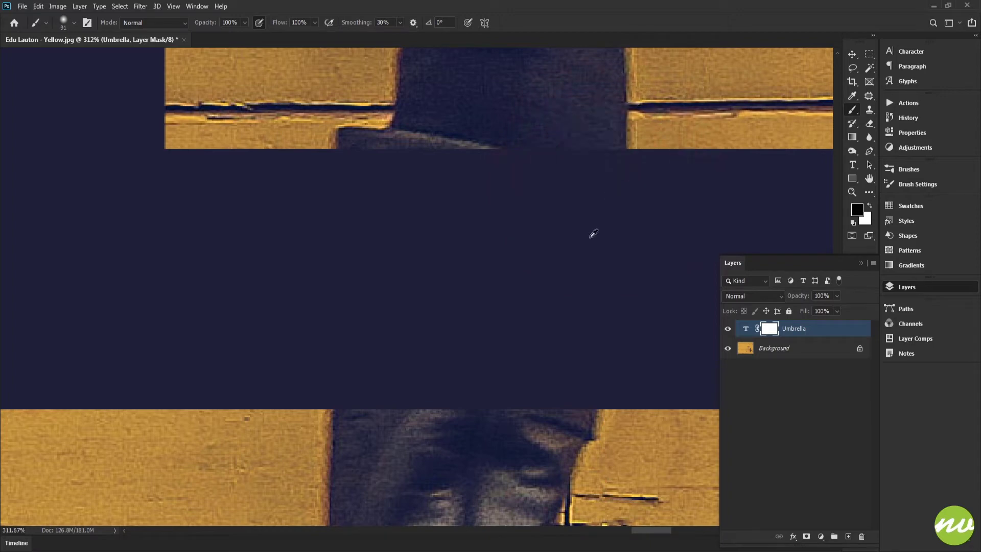
alt+right_click(589, 238)
mouse_move(589, 259)
mouse_down()
mouse_move(596, 365)
mouse_move(590, 190)
mouse_move(589, 210)
mouse_move(418, 179)
mouse_move(499, 139)
mouse_up()
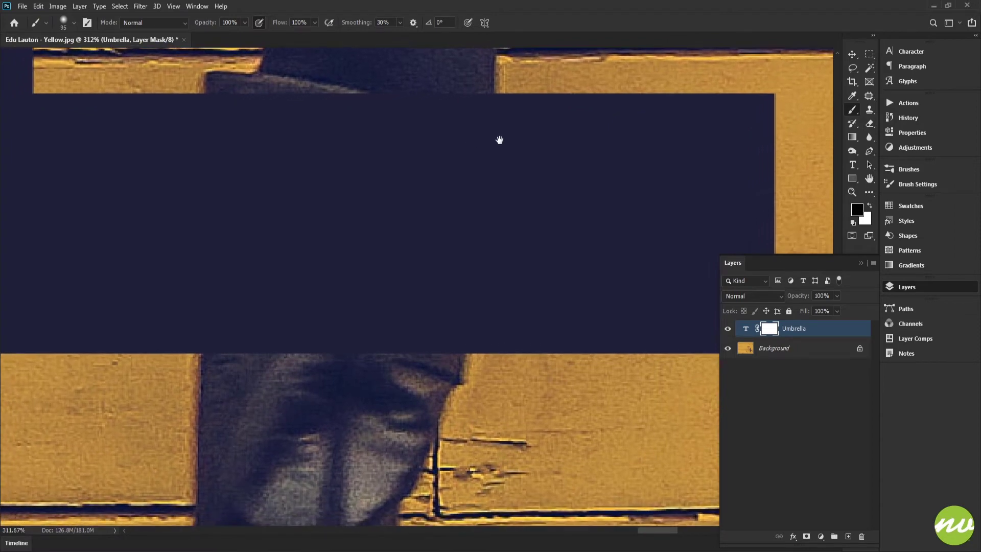
drag(565, 138, 559, 214)
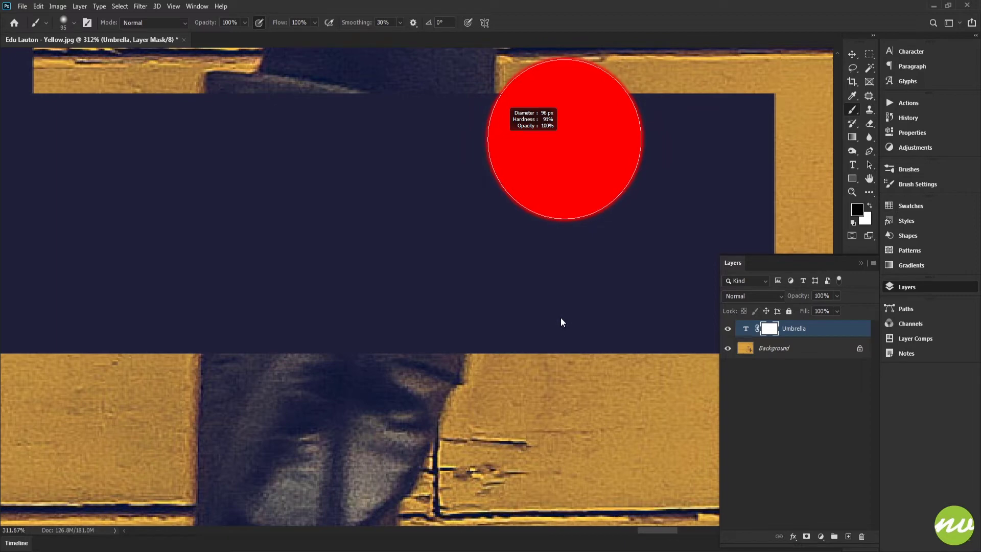
drag(561, 317, 556, 202)
right_click(575, 156)
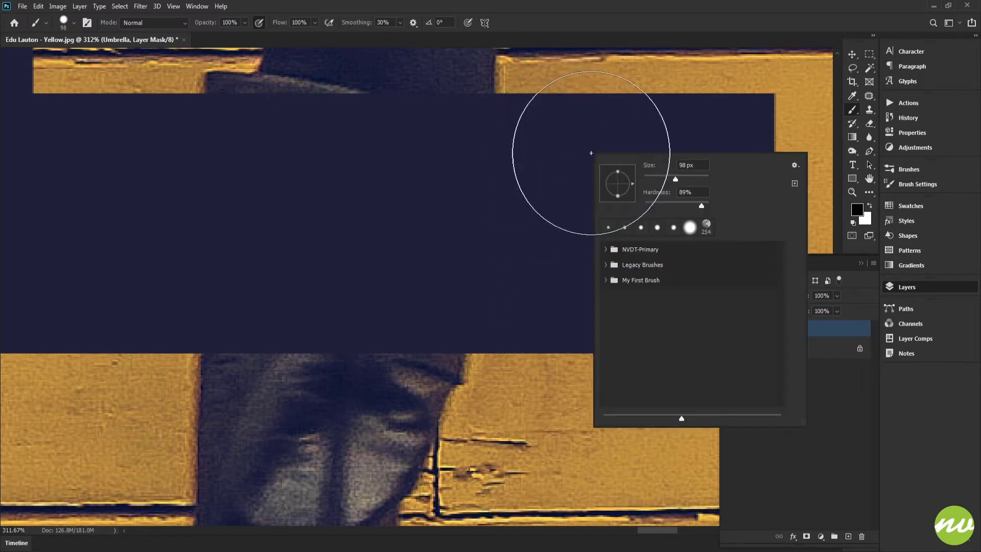
text(90)
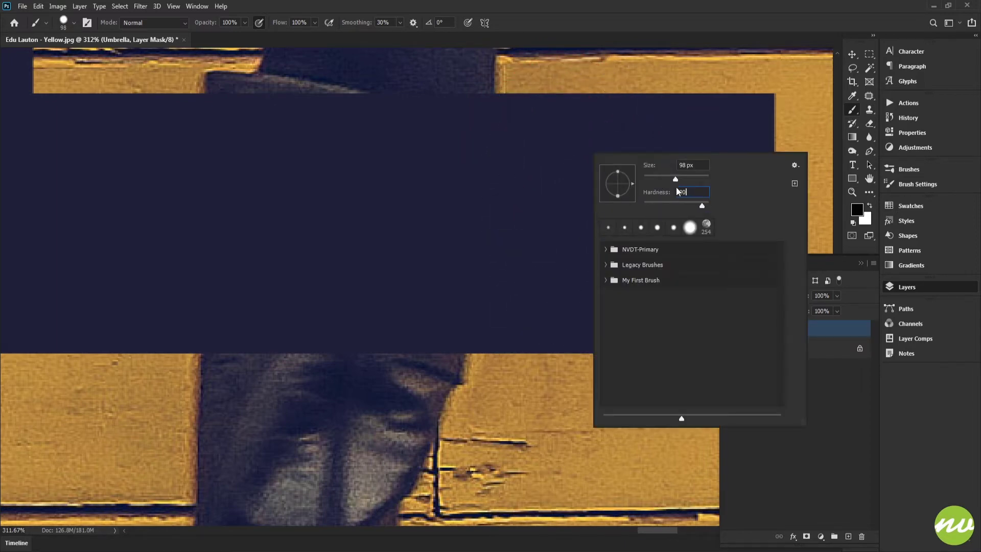
click(693, 167)
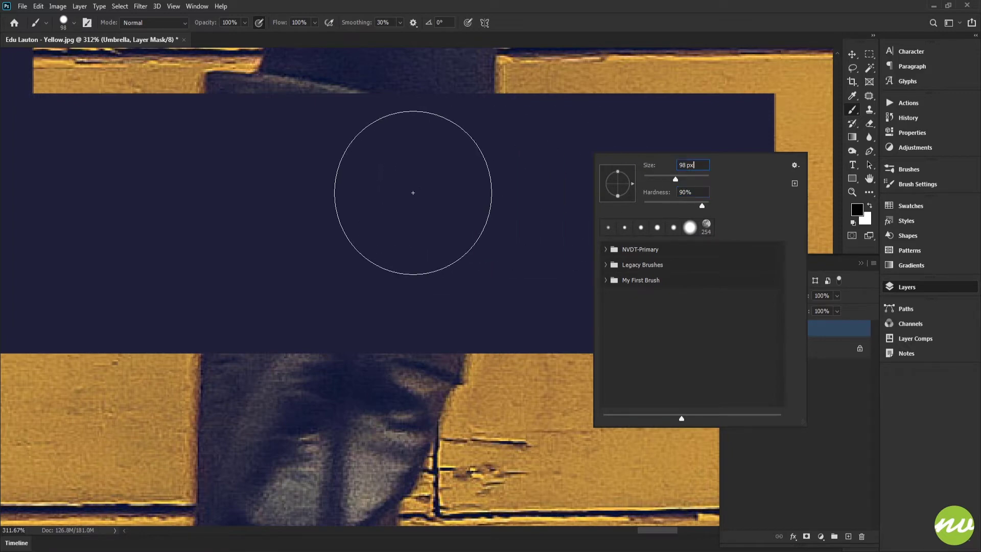
Lower the Umbrella text layer's opacity to 33% and hide the pixel grid over the boot
mouse_move(512, 164)
mouse_down()
mouse_move(463, 170)
mouse_move(637, 250)
mouse_up()
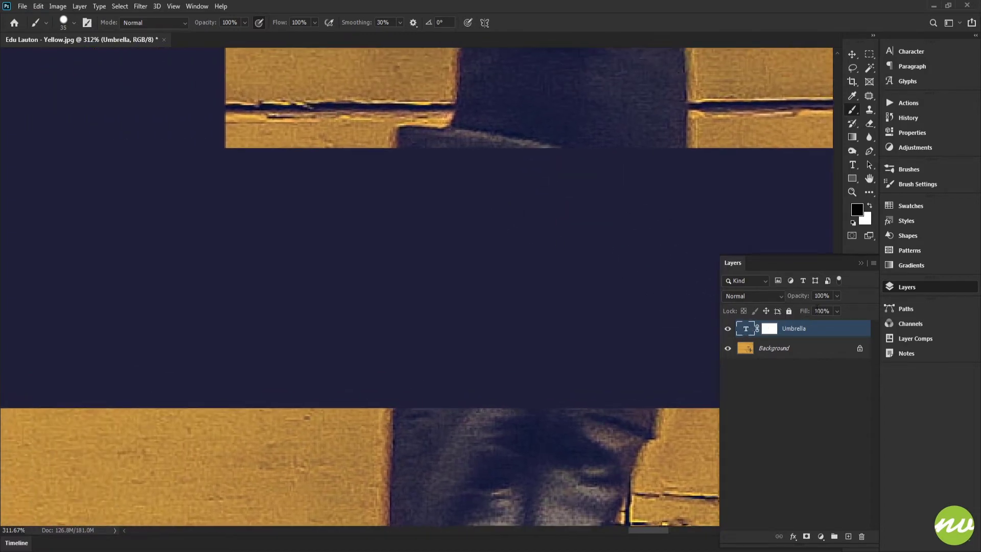
drag(810, 313, 803, 309)
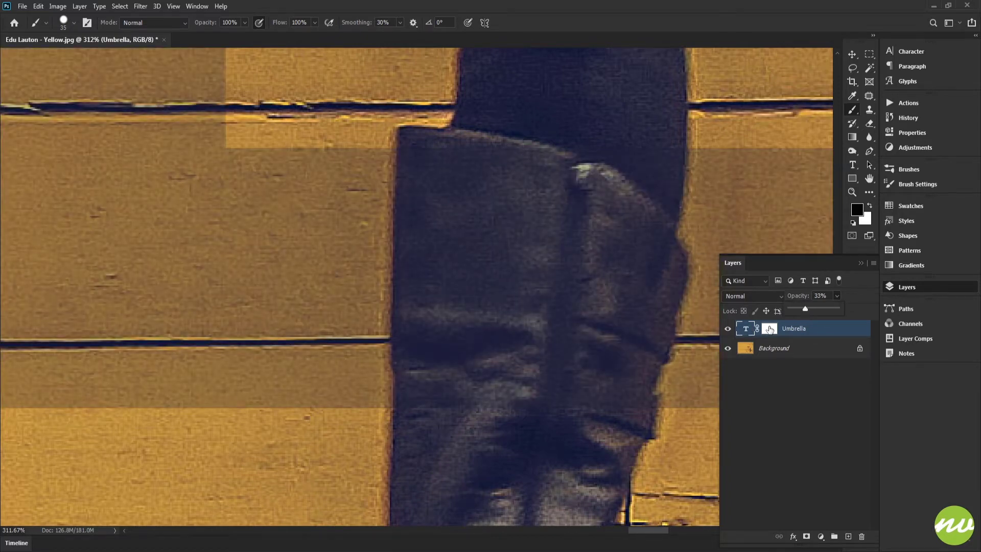
drag(511, 211, 498, 242)
drag(460, 154, 529, 112)
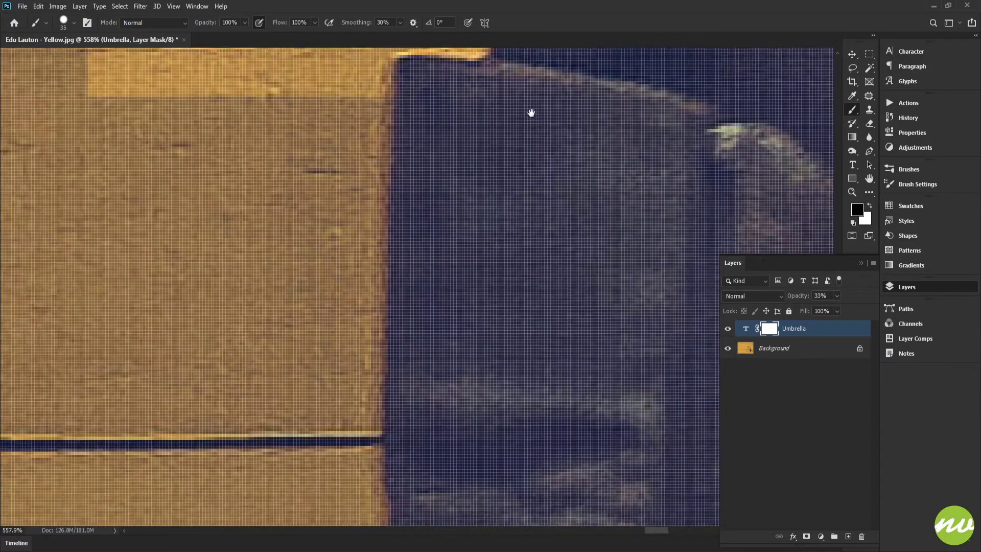
key(ctrl+h)
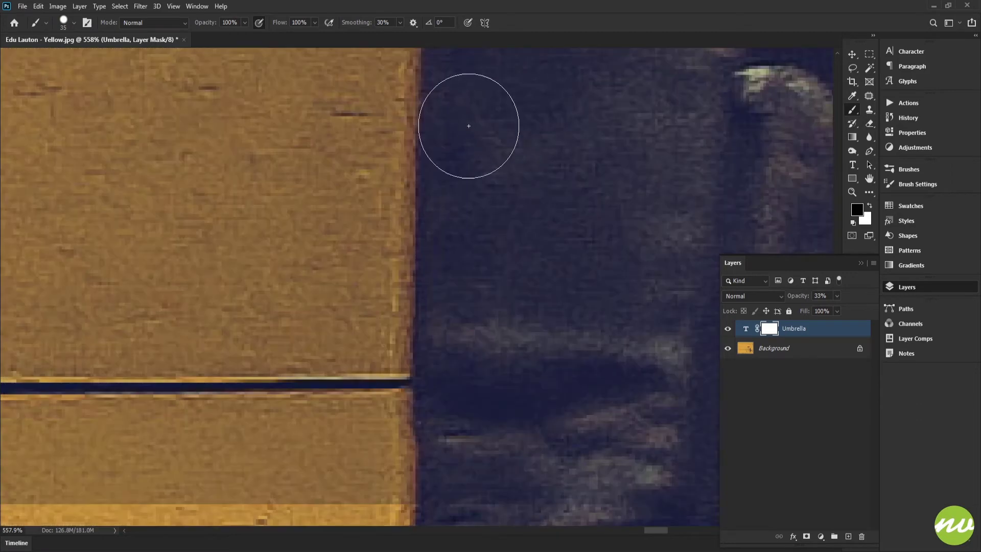
Reduce the brush to 8 px and set its spacing to 1% for detailed masking at the boot's edge
drag(481, 170, 453, 305)
drag(462, 219, 427, 215)
mouse_move(435, 223)
mouse_down()
mouse_move(507, 99)
mouse_move(505, 151)
mouse_up()
mouse_move(535, 117)
mouse_down()
mouse_move(510, 122)
mouse_move(526, 128)
mouse_up()
click(917, 185)
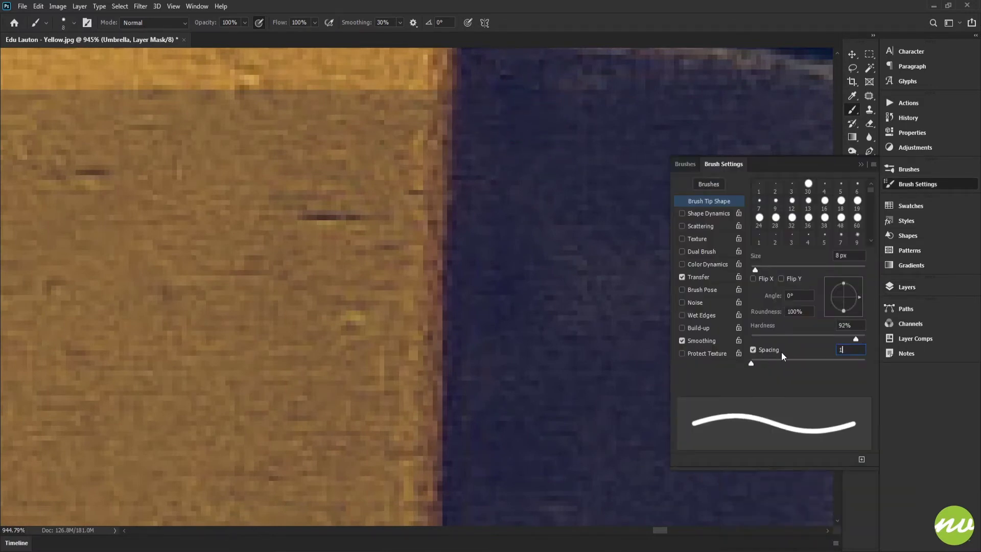
click(904, 287)
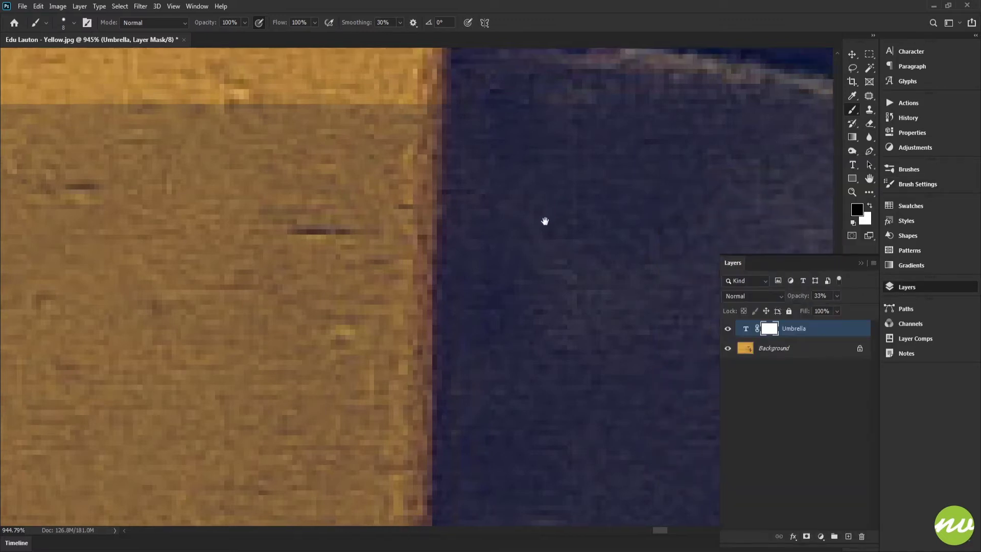
Enlarge the brush to 12 px and paint black on the text's mask down the boot's left edge across the letter
scroll(545, 219, up, 1)
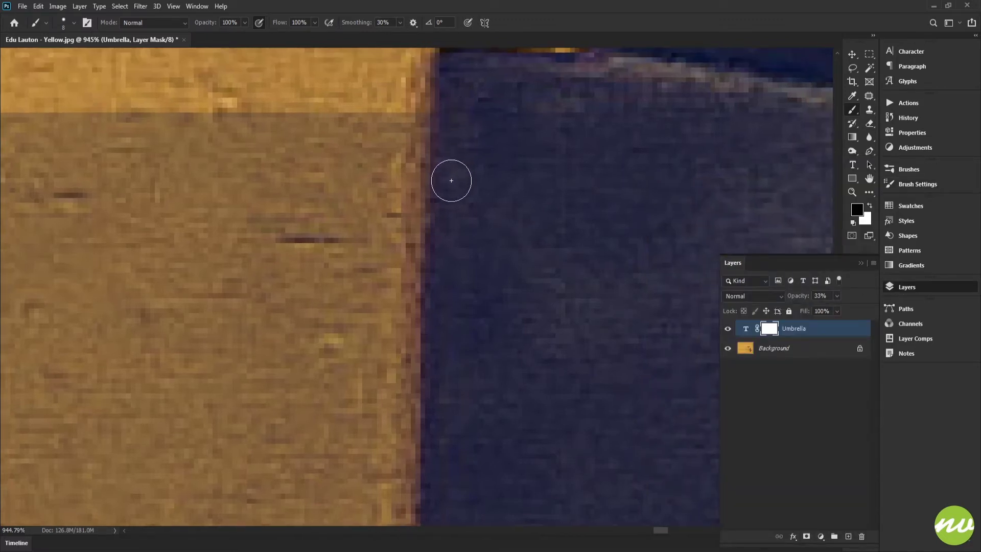
drag(470, 249, 483, 254)
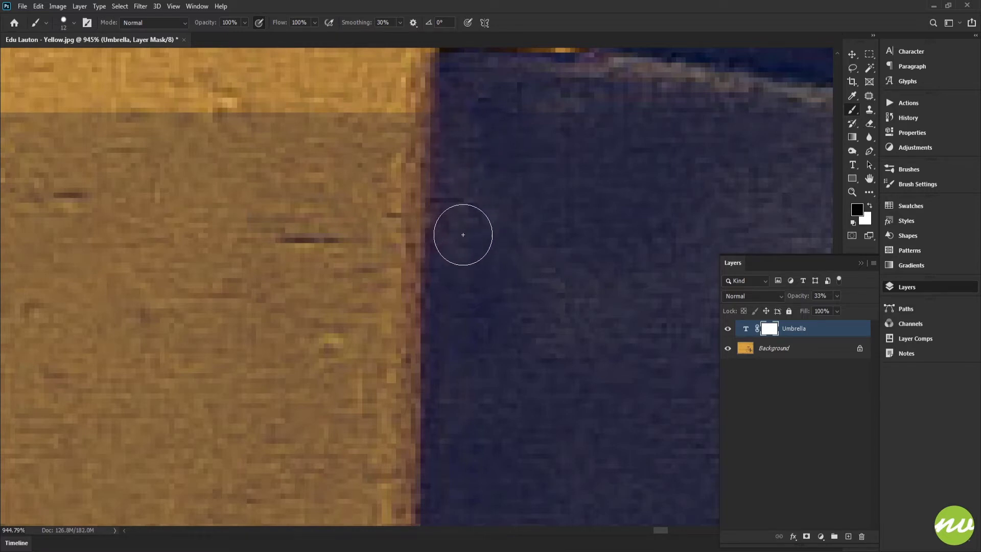
drag(460, 296, 481, 134)
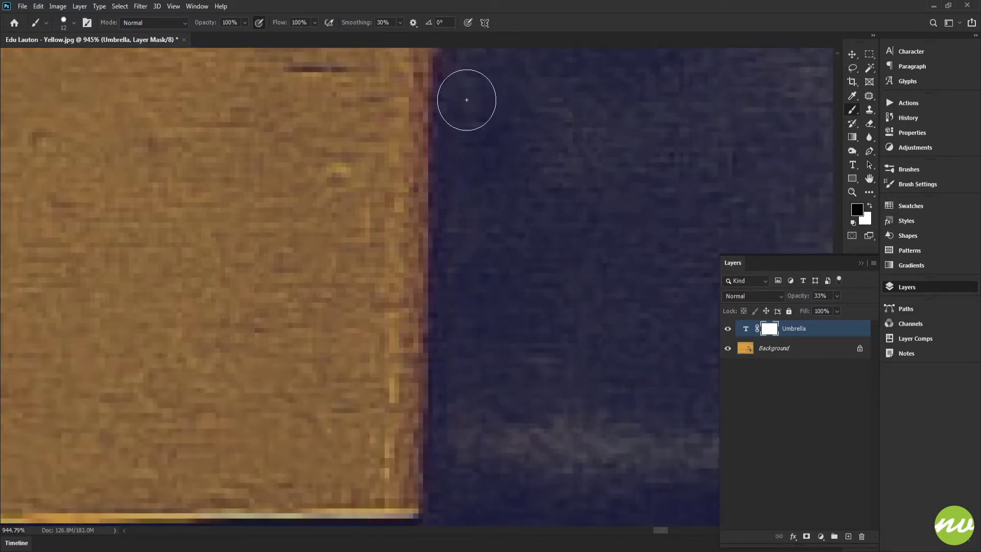
drag(463, 333, 448, 110)
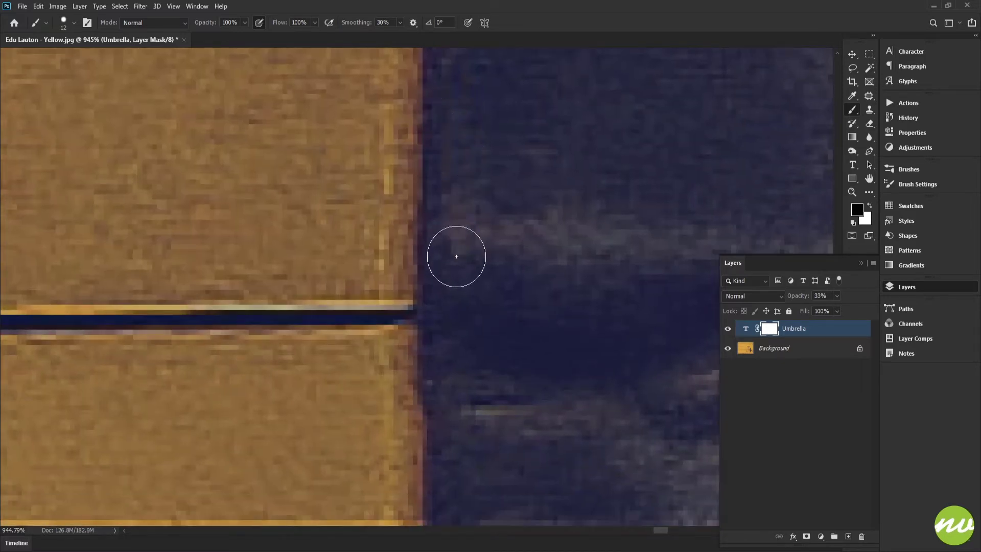
drag(455, 363, 441, 142)
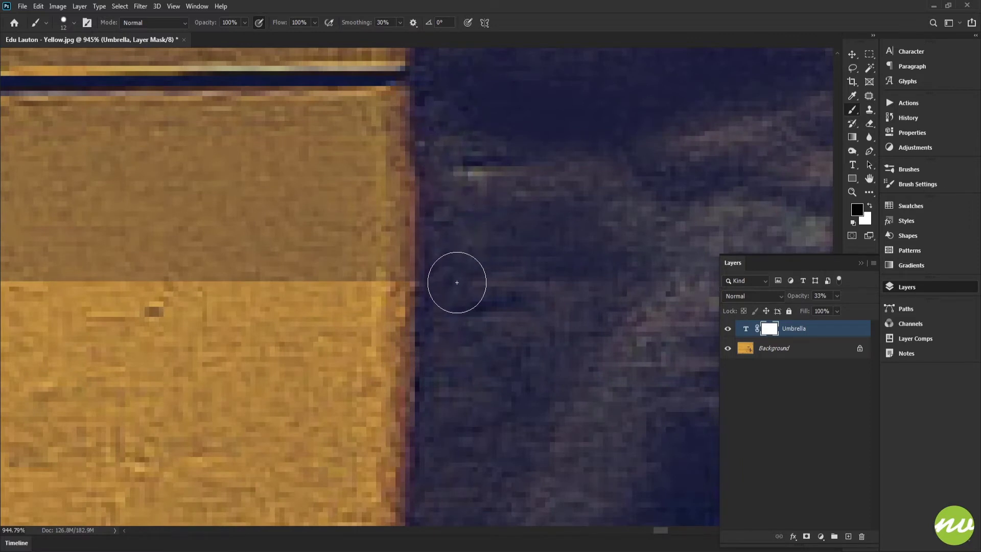
Paint black on the text's mask along the standing boot's right edge, from the bottom to the top of the letter bar crossing it
drag(540, 203, 517, 201)
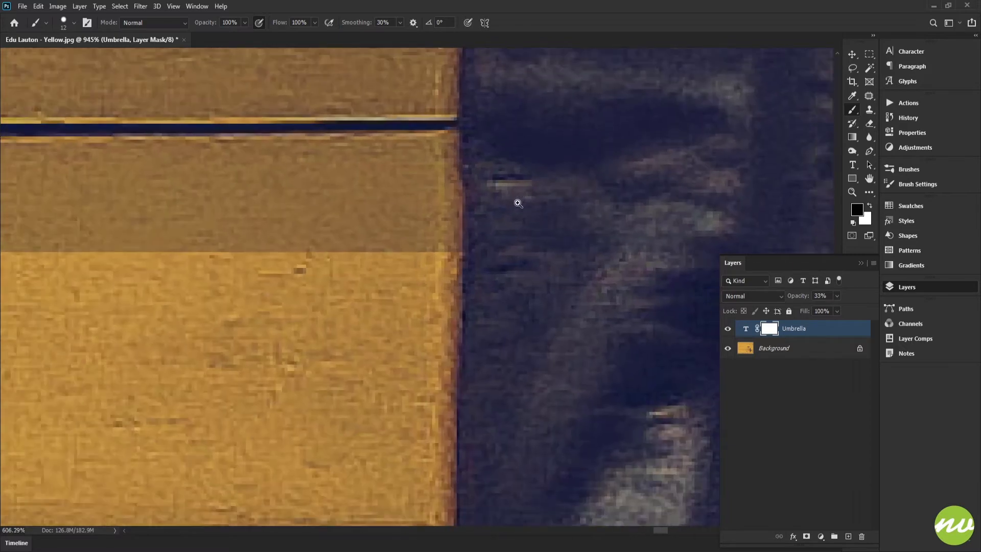
drag(573, 185, 286, 203)
drag(525, 226, 438, 242)
drag(490, 270, 485, 301)
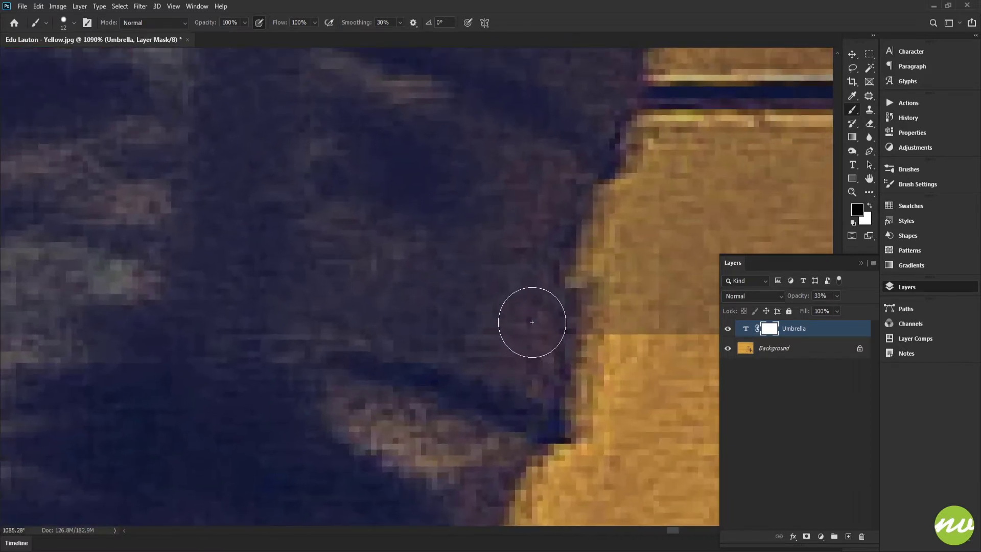
drag(564, 136, 470, 298)
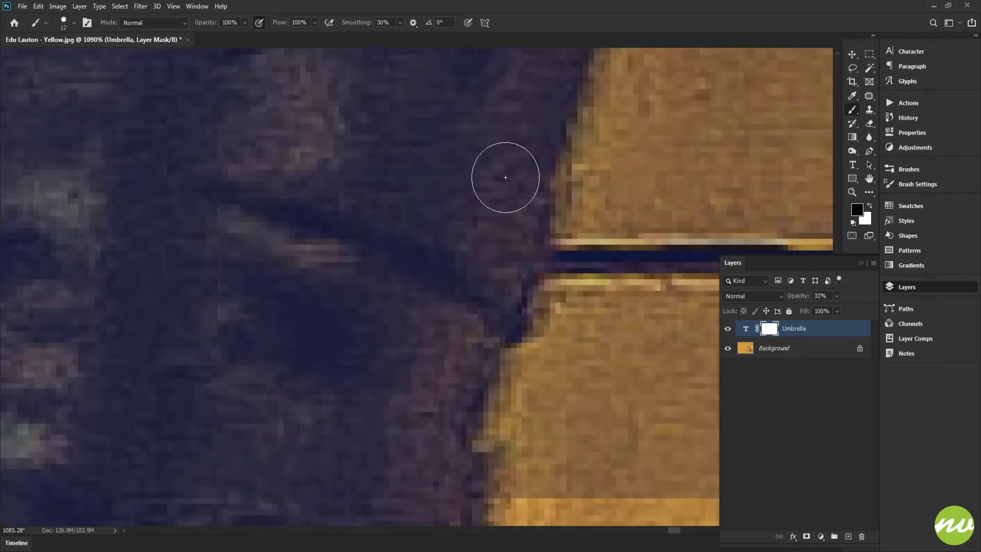
drag(512, 144, 465, 281)
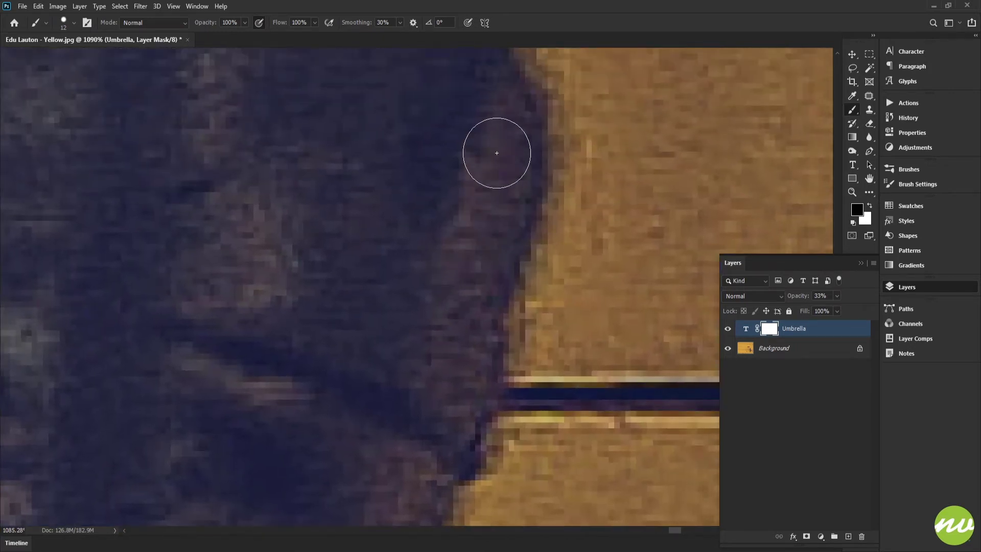
drag(491, 120, 500, 307)
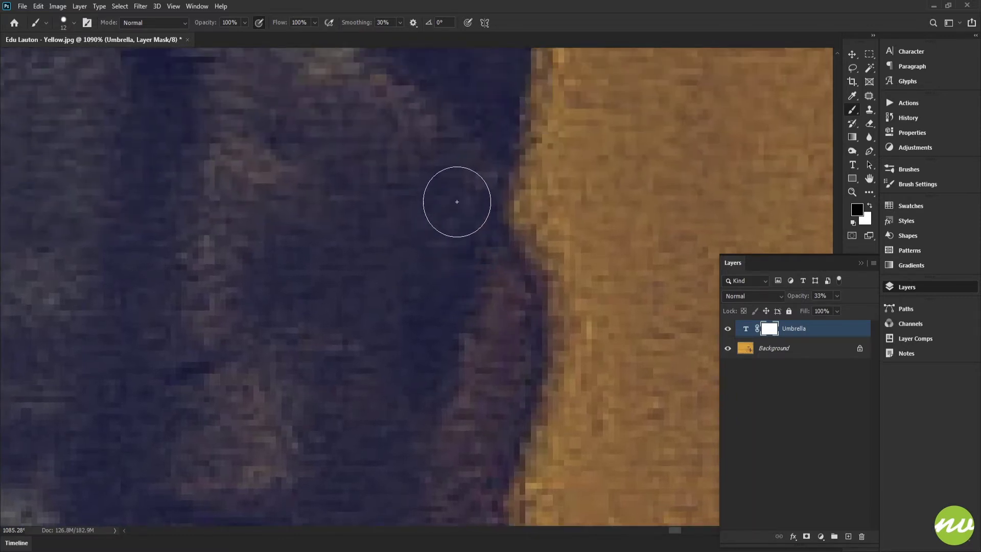
drag(484, 132, 450, 273)
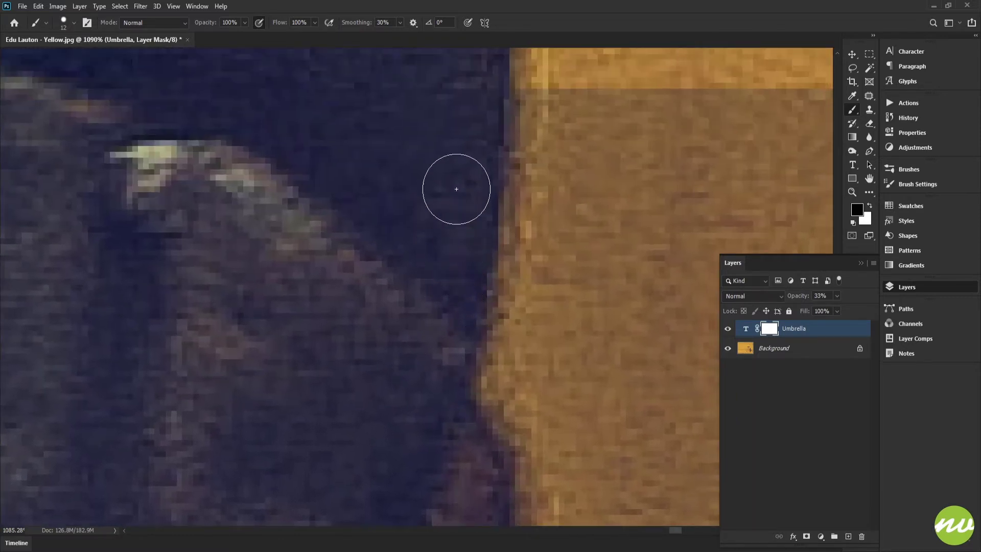
drag(465, 81, 445, 231)
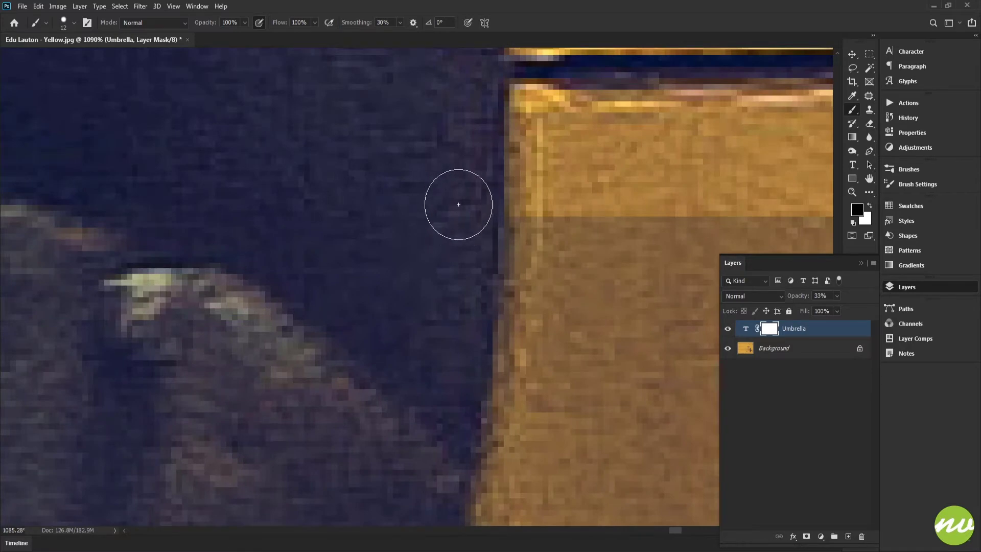
drag(420, 279, 480, 121)
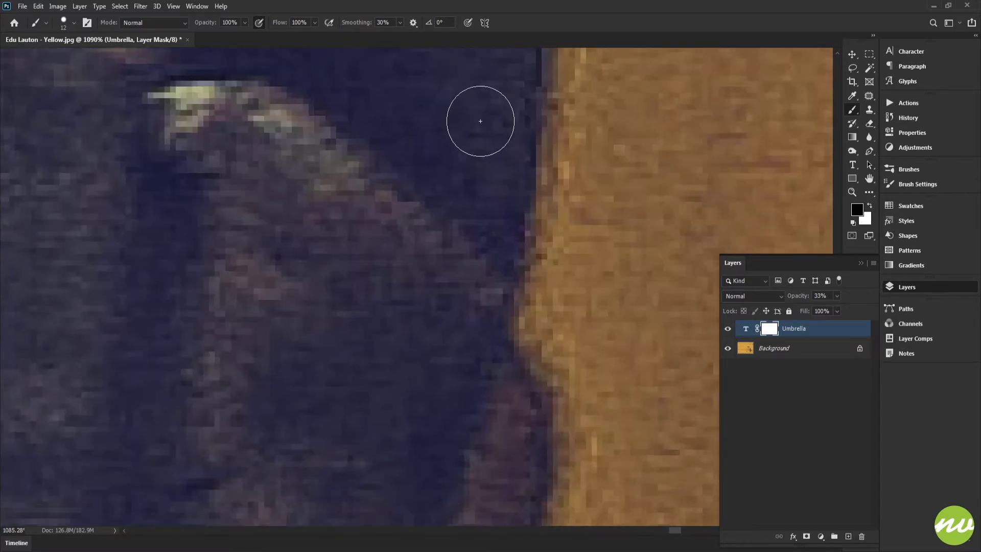
drag(461, 280, 532, 104)
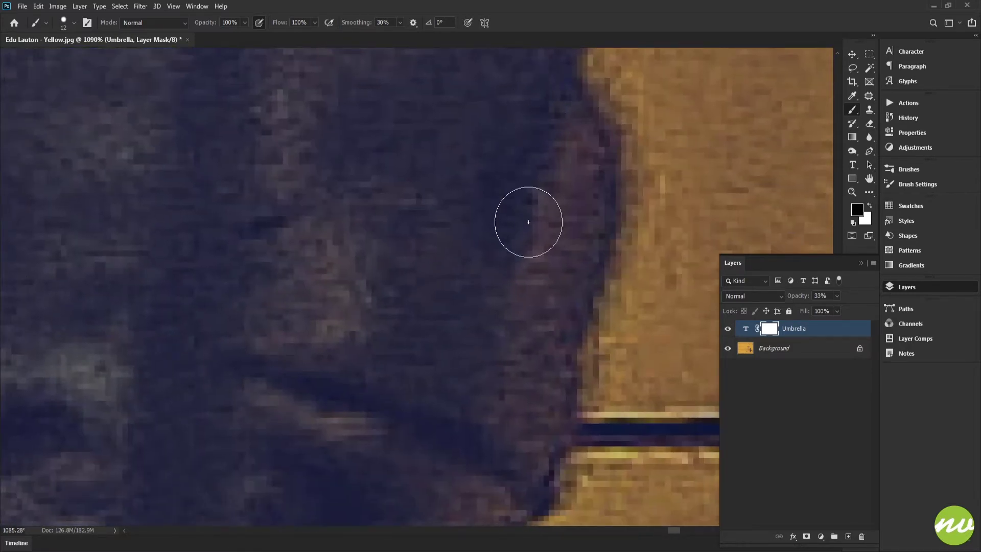
Paint black on the mask along the raised boot's lower edge, from the letter A's outer side toward the plank gap
drag(535, 232, 406, 204)
drag(508, 192, 328, 214)
drag(813, 85, 117, 320)
drag(400, 224, 221, 291)
mouse_move(449, 232)
mouse_down()
mouse_move(499, 268)
mouse_move(530, 274)
mouse_move(612, 241)
mouse_move(620, 268)
mouse_up()
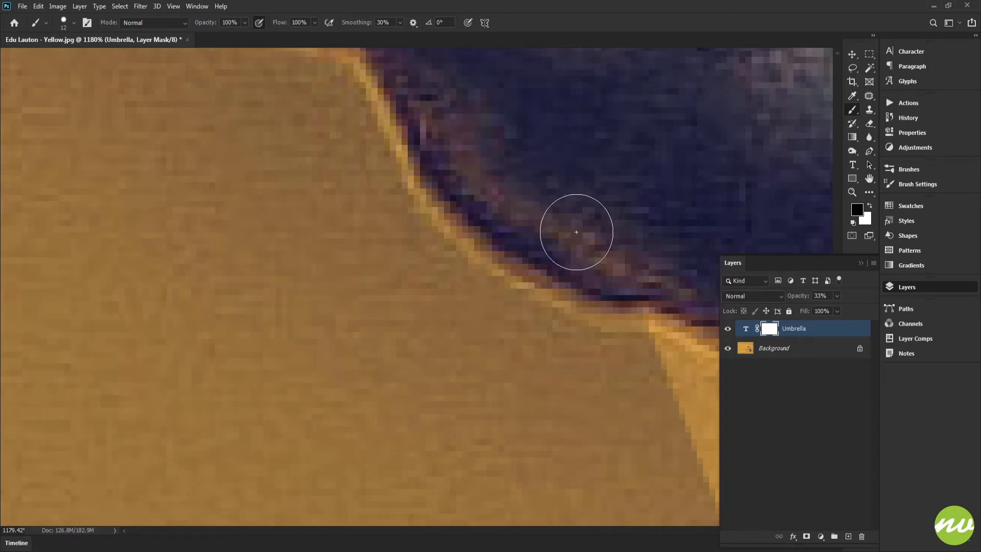
drag(531, 173, 577, 344)
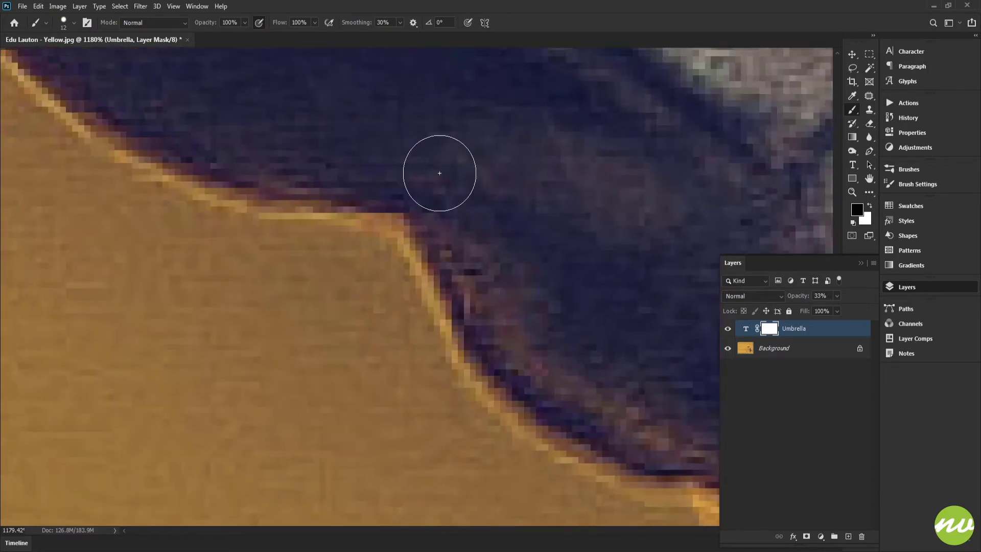
drag(292, 154, 542, 253)
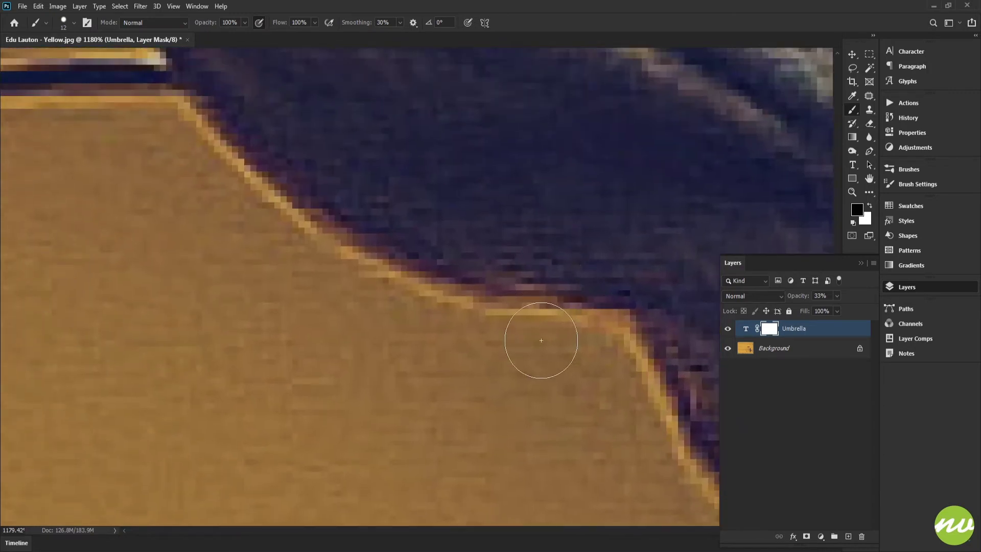
key(x)
key(x)
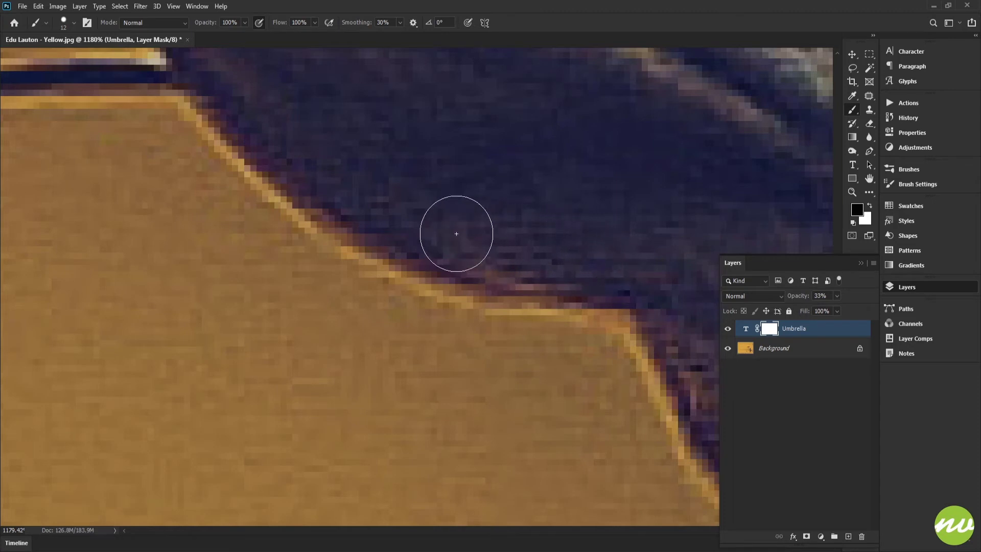
Extend the black mask painting along the raised boot's lower edge, past the plank gap to the A's inner opening
drag(373, 179, 527, 309)
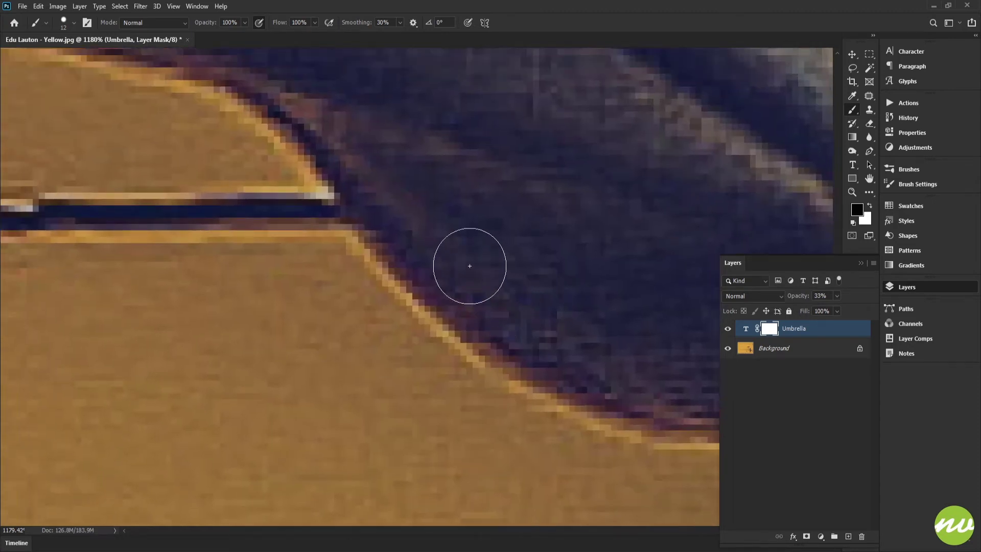
drag(372, 131, 540, 287)
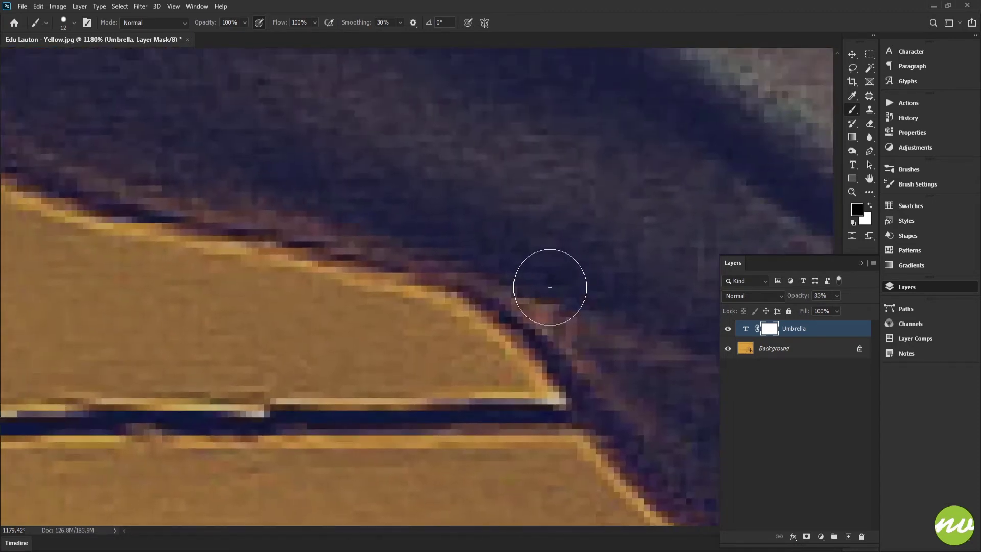
drag(266, 186, 360, 270)
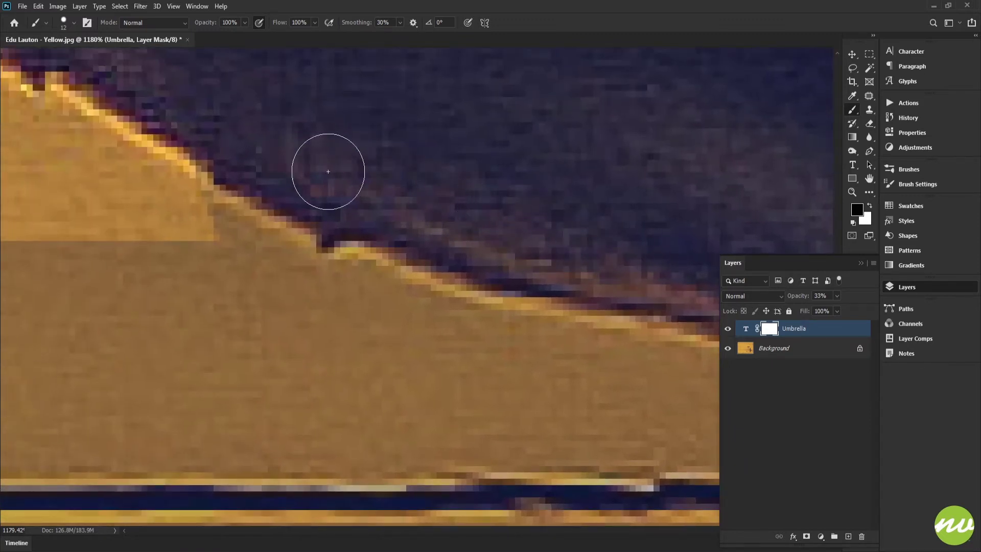
drag(560, 232, 664, 284)
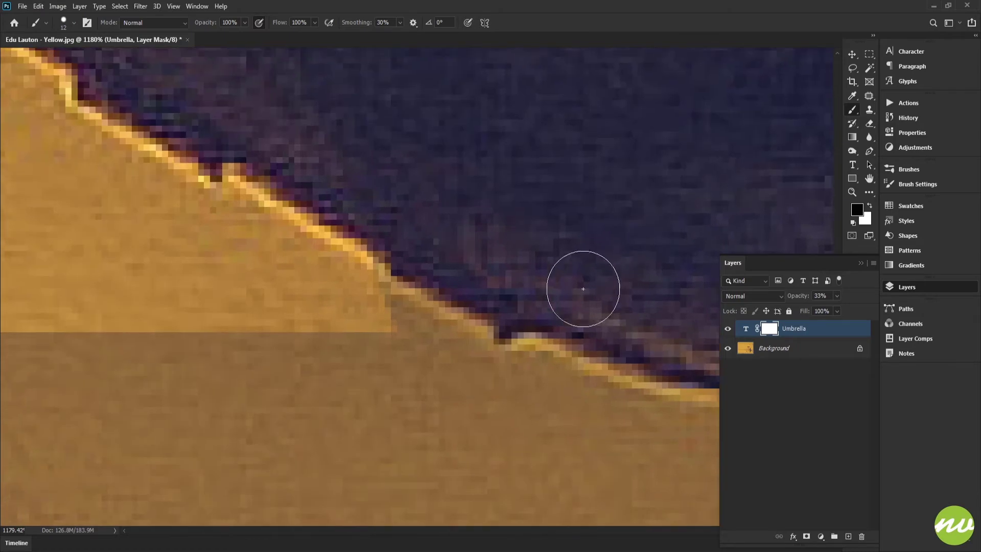
drag(426, 177, 527, 287)
drag(527, 284, 497, 286)
Paint black on the mask along the upper edge of the raised leg, from the trouser hem and boot cuff to the first buckle
drag(579, 276, 291, 288)
drag(554, 291, 498, 263)
drag(522, 233, 509, 357)
drag(427, 308, 505, 358)
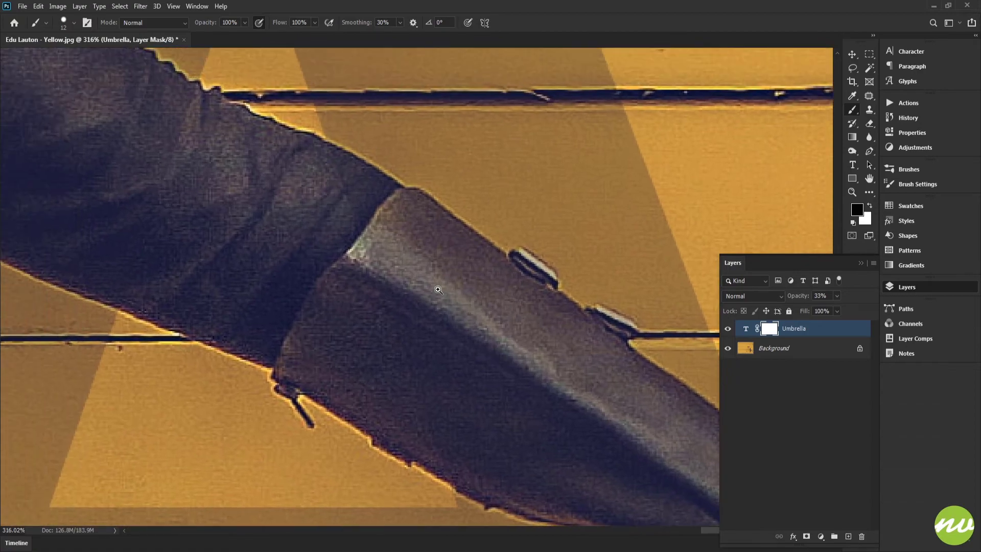
drag(438, 290, 518, 289)
drag(379, 197, 592, 457)
drag(368, 247, 439, 323)
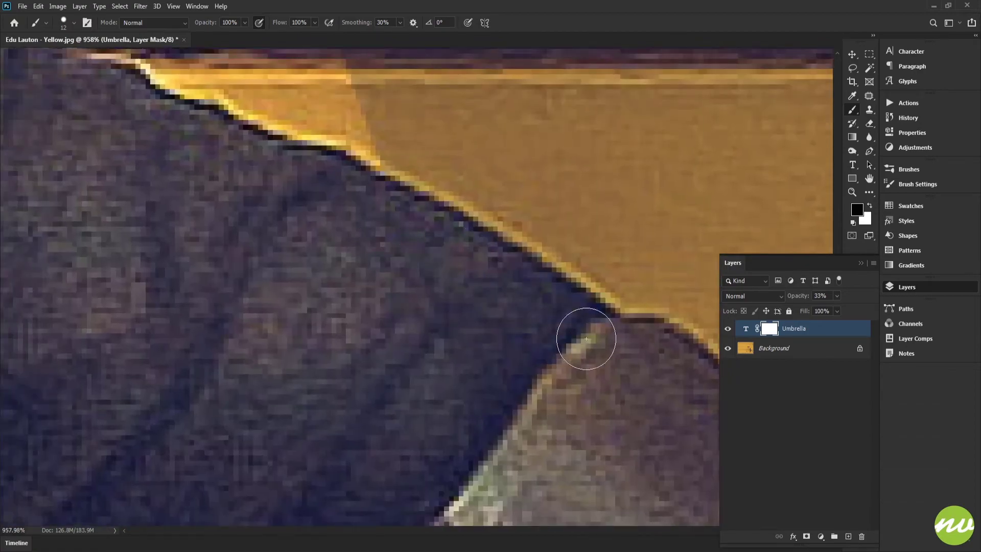
drag(582, 335, 407, 258)
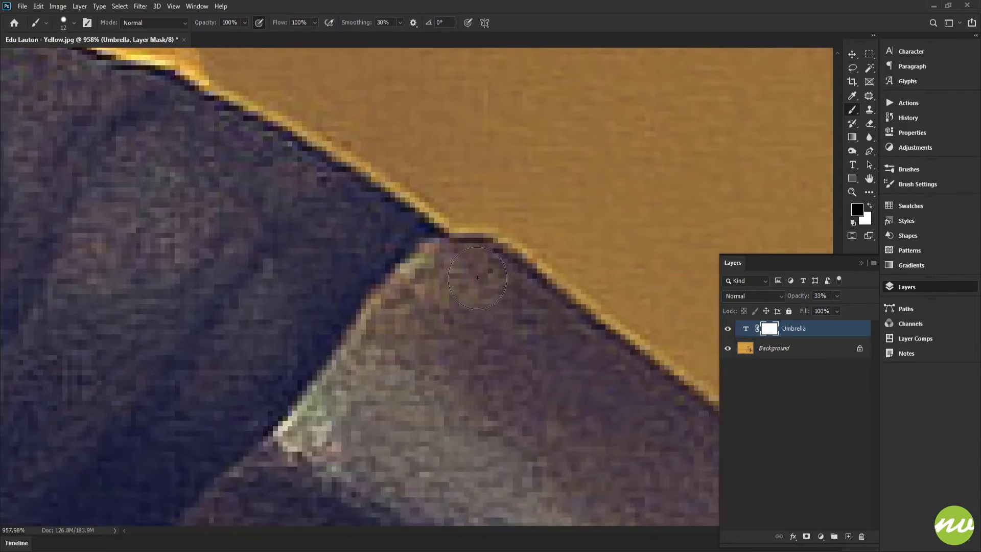
drag(479, 304, 361, 241)
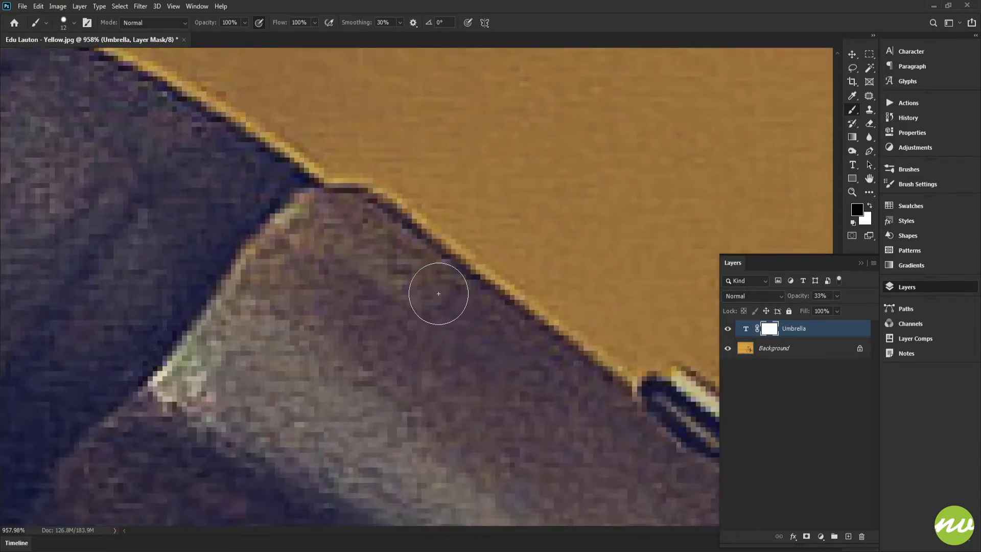
mouse_move(603, 412)
mouse_down()
mouse_move(461, 337)
mouse_move(386, 281)
mouse_up()
drag(472, 376, 293, 233)
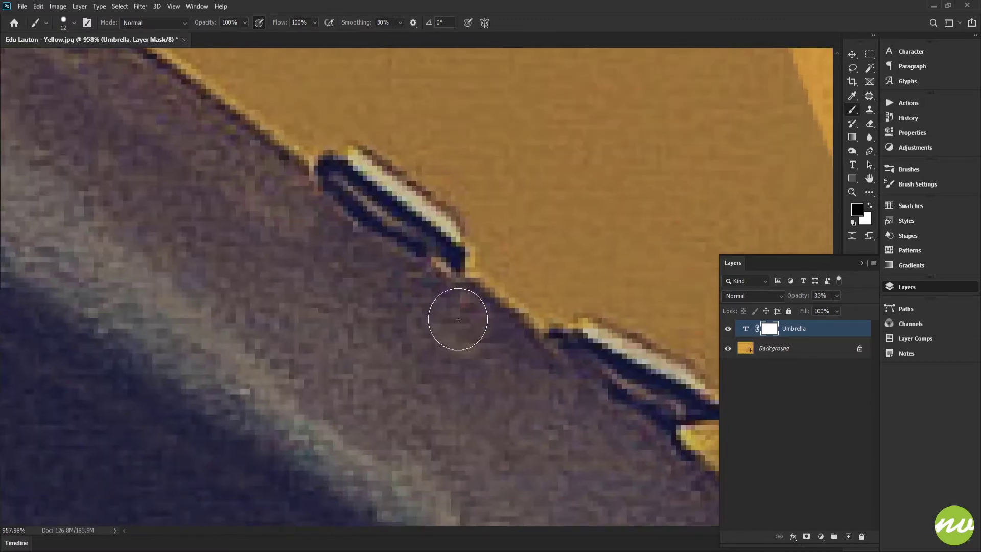
Mask the two buckles on the raised boot and the upper edge beyond them to the A's outer side with black
mouse_move(337, 188)
mouse_down()
mouse_move(361, 188)
mouse_move(412, 233)
mouse_move(433, 311)
mouse_move(530, 376)
mouse_up()
mouse_move(533, 389)
mouse_down()
mouse_move(480, 368)
mouse_move(353, 272)
mouse_up()
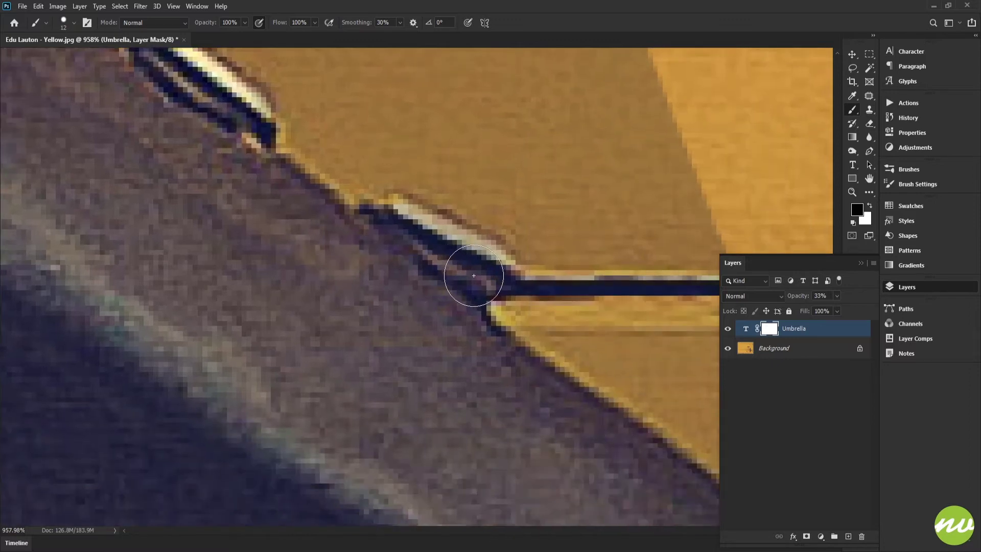
mouse_move(474, 276)
mouse_down()
mouse_move(418, 236)
mouse_move(364, 271)
mouse_move(410, 308)
mouse_move(431, 284)
mouse_move(286, 225)
mouse_up()
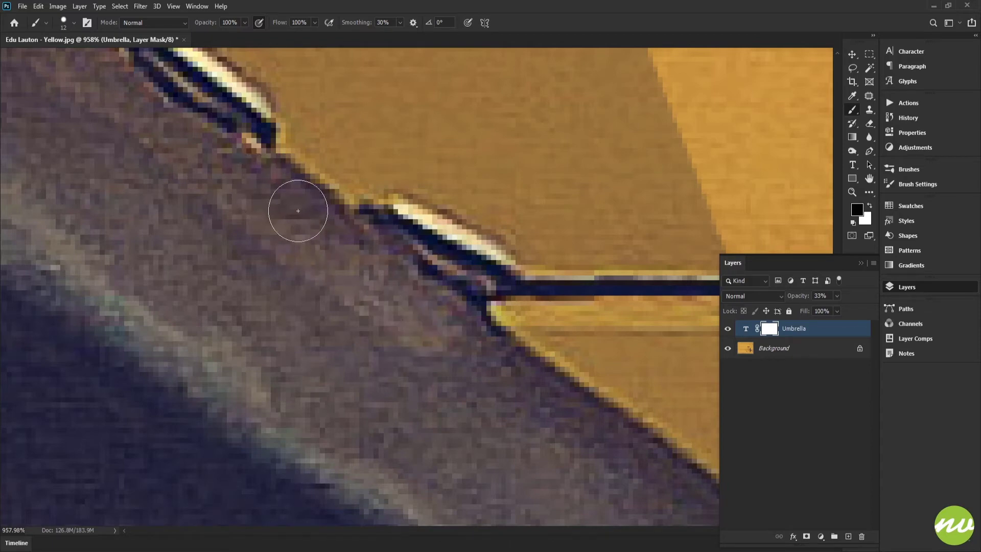
mouse_move(434, 334)
mouse_down()
mouse_move(317, 196)
mouse_move(380, 234)
mouse_move(460, 306)
mouse_up()
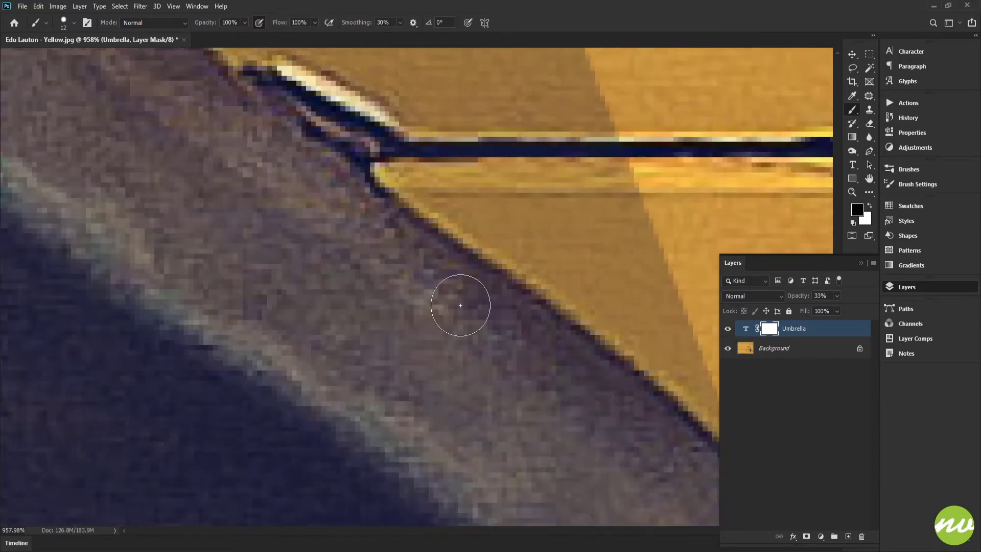
drag(622, 413, 446, 325)
mouse_move(568, 425)
mouse_down()
mouse_move(580, 422)
mouse_move(281, 190)
mouse_up()
Raise the Umbrella text layer's opacity back to 100%
scroll(318, 256, down, 8)
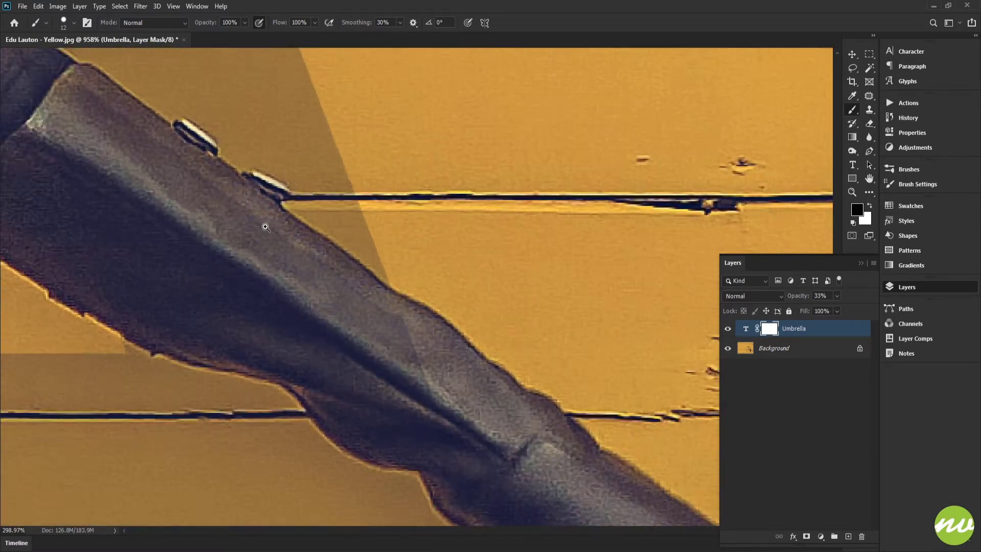
drag(366, 343, 417, 211)
scroll(450, 258, up, 5)
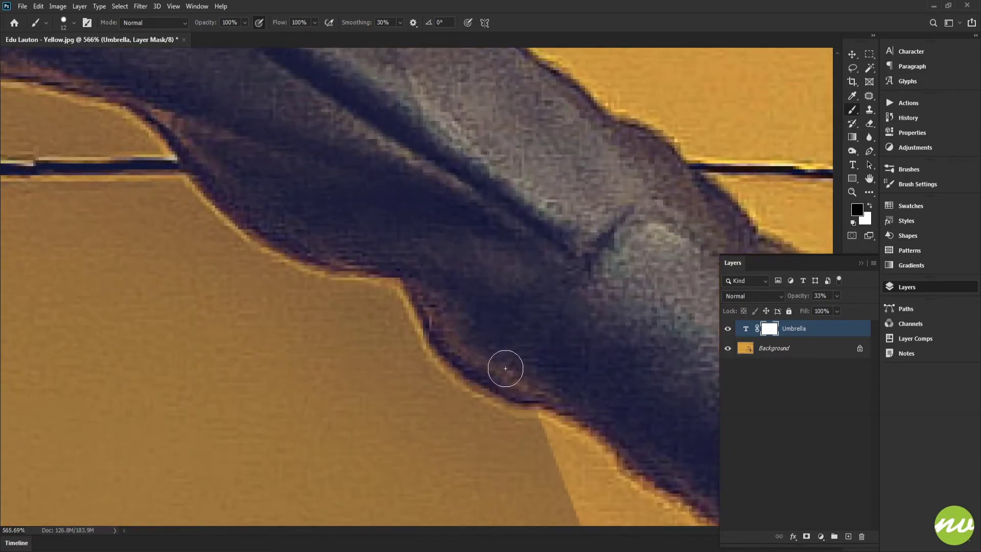
scroll(430, 259, down, 8)
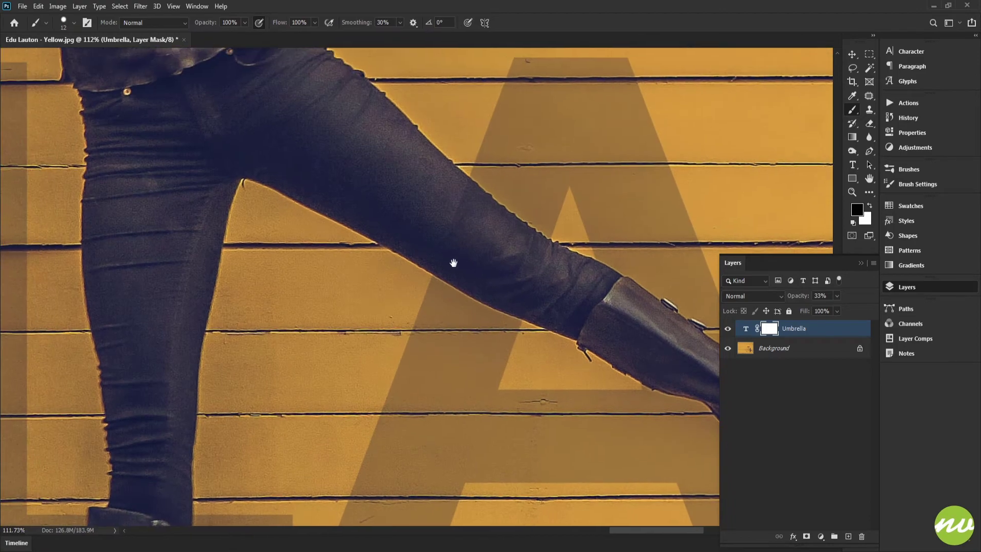
drag(263, 279, 484, 276)
drag(403, 355, 475, 128)
drag(476, 306, 446, 184)
scroll(407, 228, up, 2)
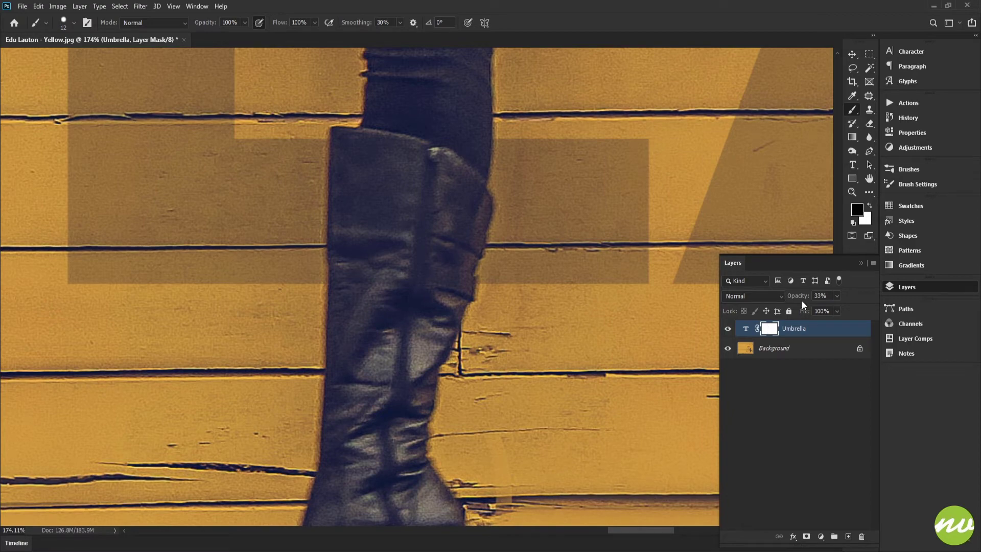
drag(801, 299, 870, 301)
Enlarge the brush to 47 px and paint black on the mask over the standing boot's interior where the letter covers it
drag(444, 207, 454, 238)
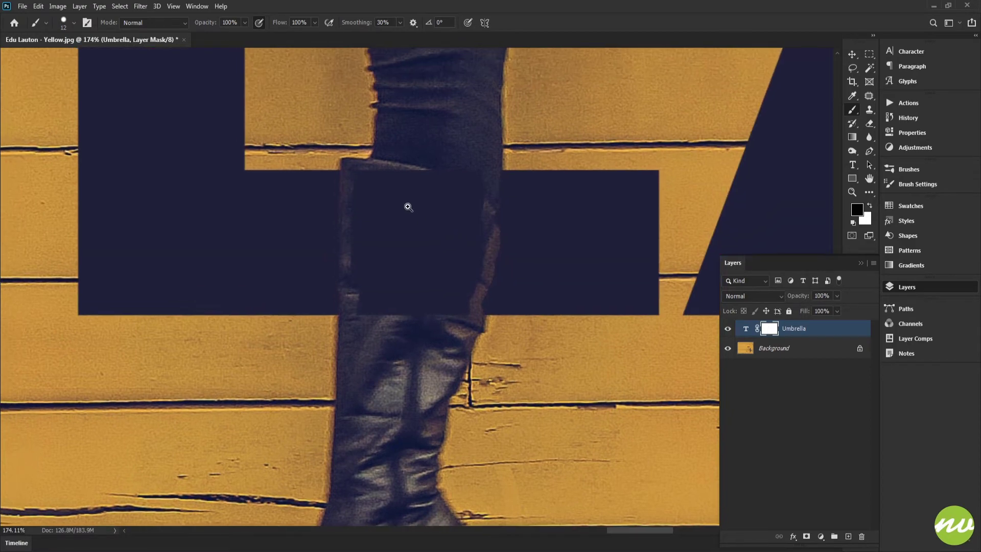
mouse_move(407, 206)
mouse_down()
mouse_move(439, 228)
mouse_move(413, 206)
mouse_move(487, 191)
mouse_move(501, 203)
mouse_up()
mouse_move(415, 144)
mouse_down()
mouse_move(428, 229)
mouse_move(402, 175)
mouse_up()
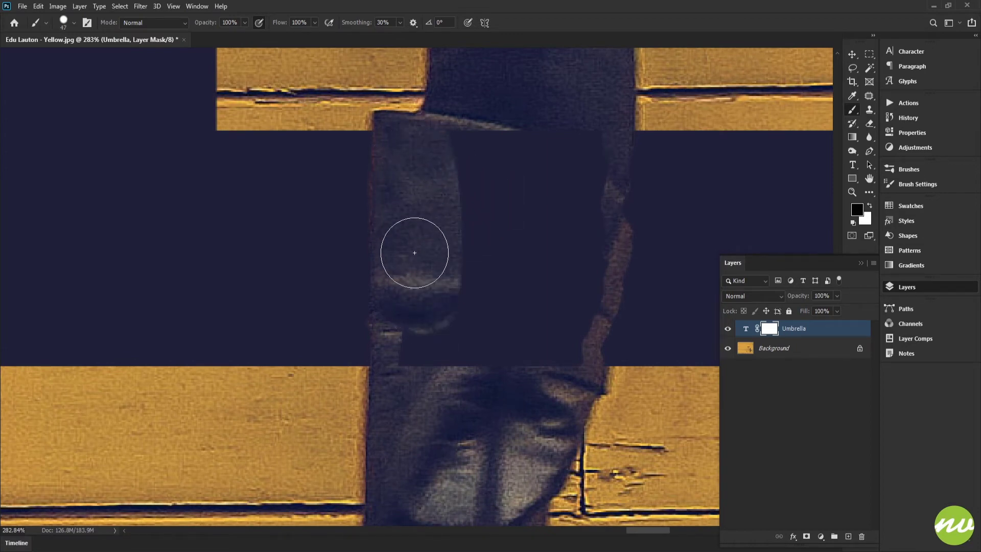
mouse_move(414, 252)
mouse_down()
mouse_move(416, 324)
mouse_move(484, 357)
mouse_move(538, 348)
mouse_move(562, 324)
mouse_move(587, 228)
mouse_move(587, 127)
mouse_move(518, 137)
mouse_move(453, 170)
mouse_move(507, 160)
mouse_move(519, 313)
mouse_up()
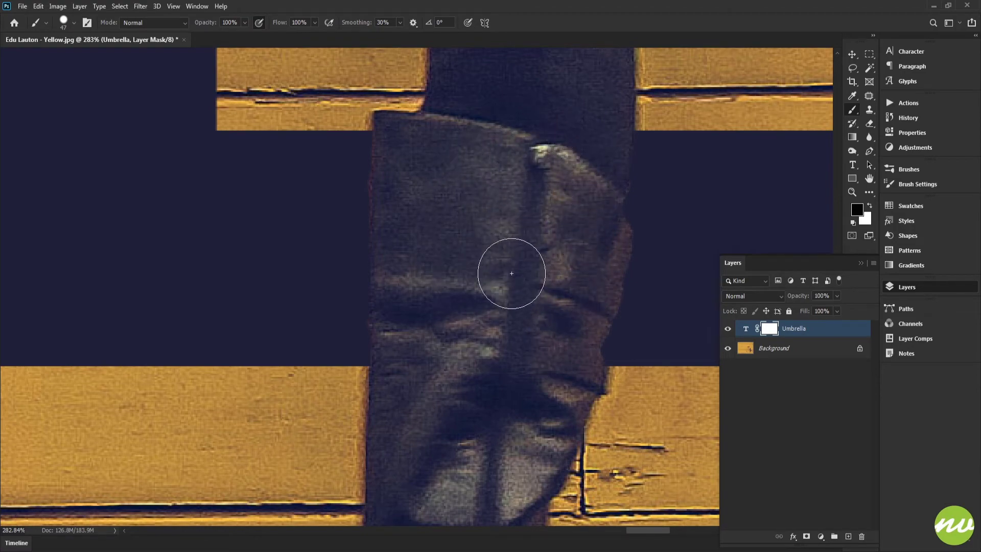
Paint black on the mask over the raised boot's interior and the adjoining trouser hem where the letter A covers them
drag(511, 273, 484, 354)
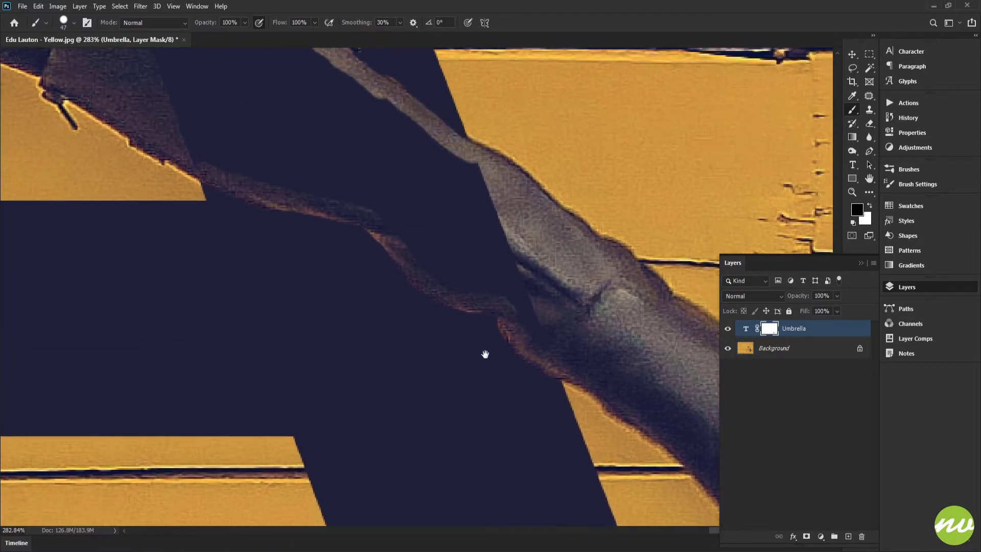
mouse_move(541, 311)
mouse_down()
mouse_move(477, 250)
mouse_move(461, 267)
mouse_move(582, 352)
mouse_up()
mouse_move(582, 351)
mouse_down()
mouse_move(519, 328)
mouse_move(444, 269)
mouse_move(284, 214)
mouse_move(313, 247)
mouse_move(508, 285)
mouse_move(559, 282)
mouse_move(342, 152)
mouse_up()
mouse_move(365, 186)
mouse_down()
mouse_move(521, 287)
mouse_move(494, 345)
mouse_move(503, 306)
mouse_move(438, 241)
mouse_move(350, 193)
mouse_move(313, 206)
mouse_up()
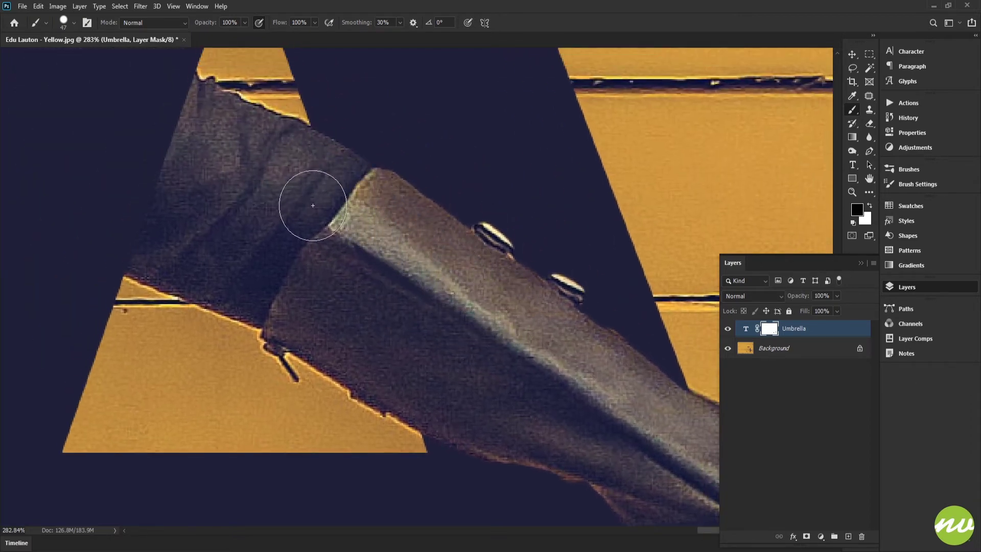
drag(658, 414, 430, 266)
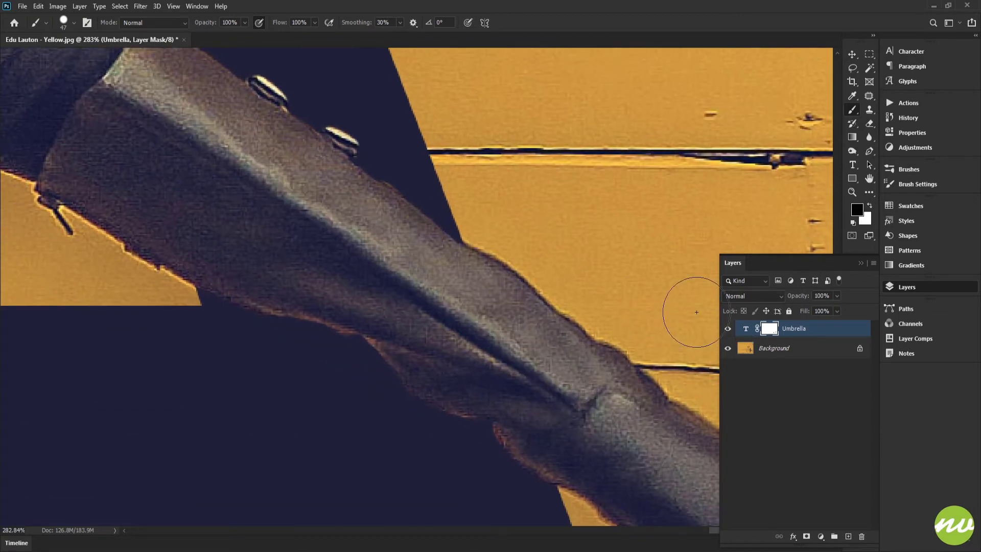
Examine the Umbrella layer's mask on its own to compare the painted black boot areas with the composite image
alt+click(764, 331)
mouse_move(327, 246)
mouse_down()
mouse_move(363, 285)
mouse_move(448, 338)
mouse_up()
drag(359, 258, 643, 283)
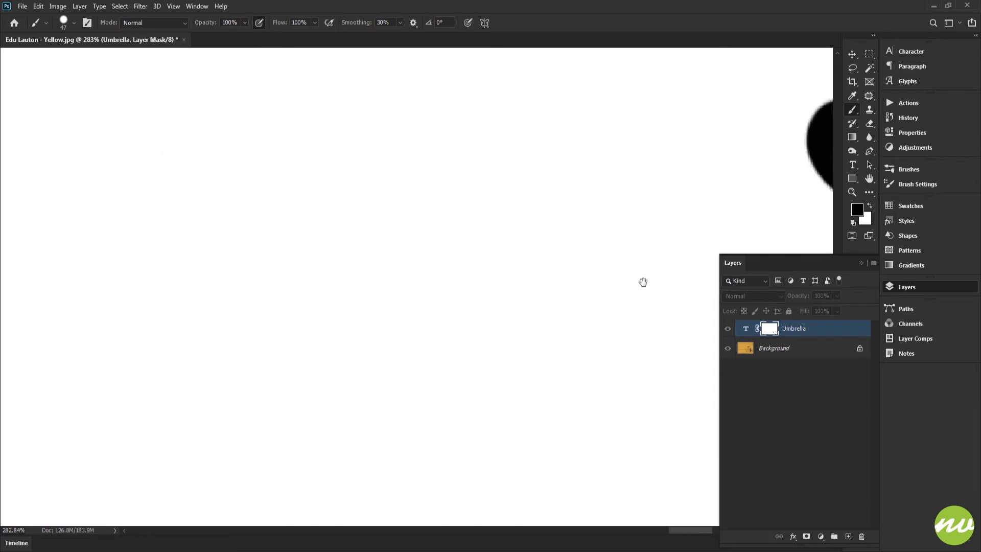
drag(317, 267, 608, 208)
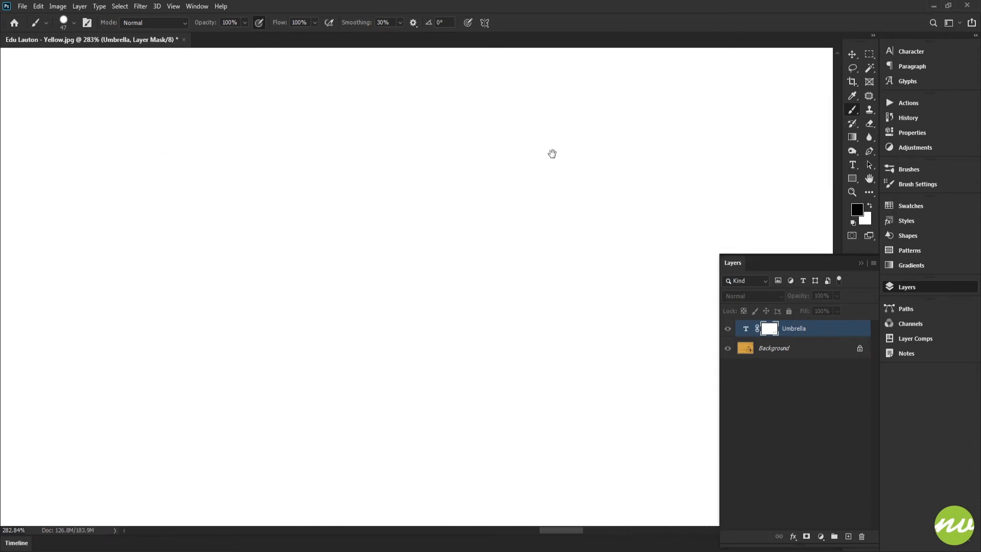
alt+click(776, 330)
scroll(564, 339, down, 8)
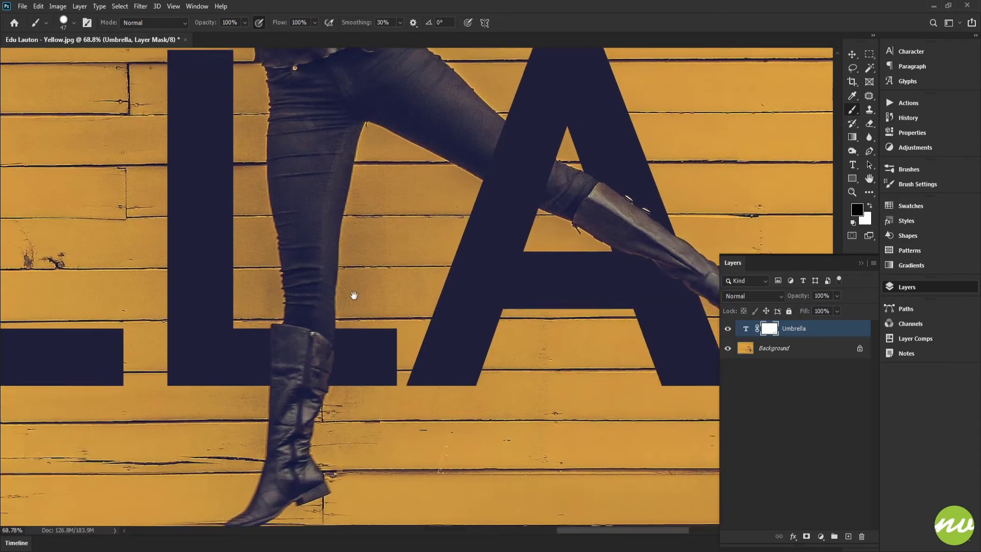
drag(354, 296, 478, 173)
drag(420, 236, 479, 265)
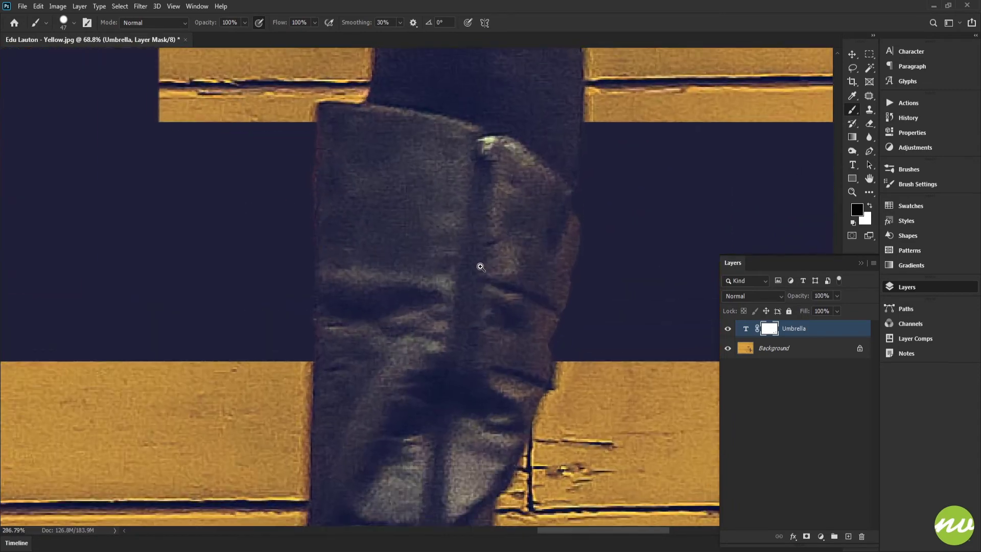
alt+click(764, 331)
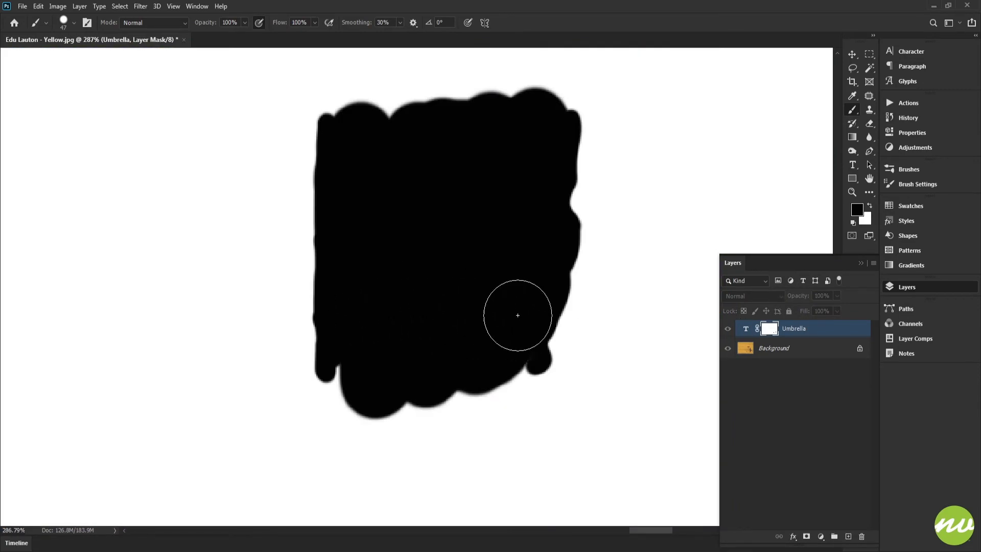
alt+click(760, 332)
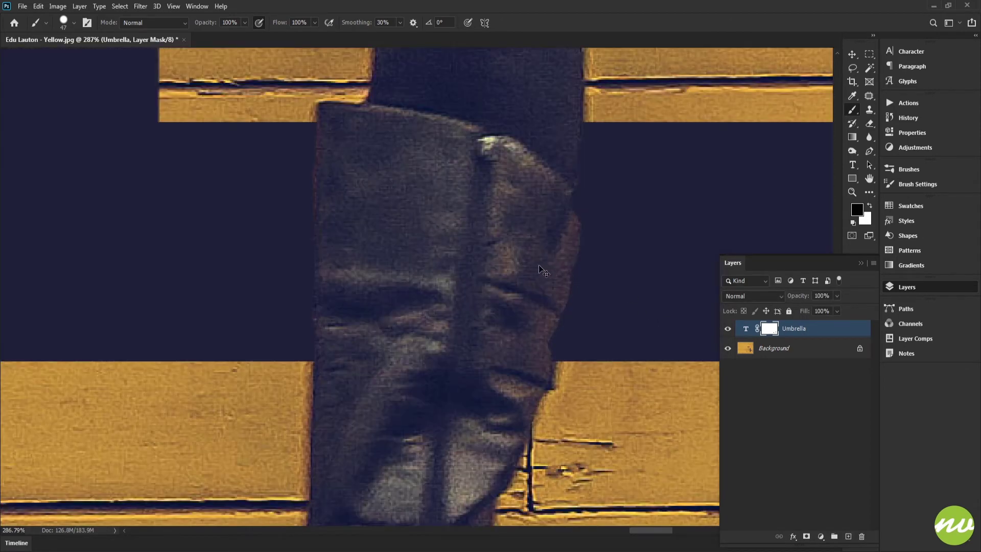
Check both masked boots against the L and A lettering at 100% zoom
scroll(478, 260, down, 2)
scroll(478, 260, up, 2)
key(h)
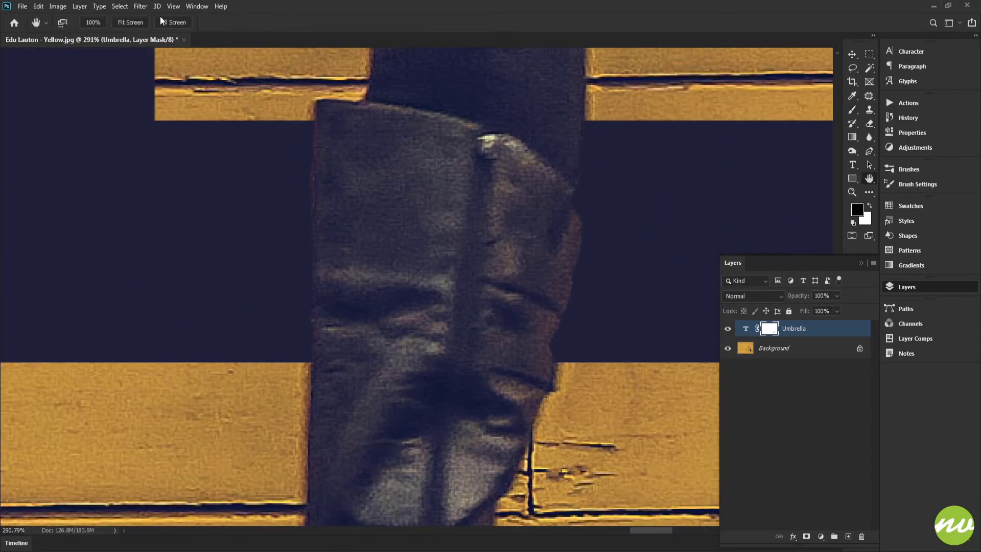
click(99, 22)
drag(551, 245, 331, 248)
drag(456, 188, 482, 276)
drag(435, 219, 465, 272)
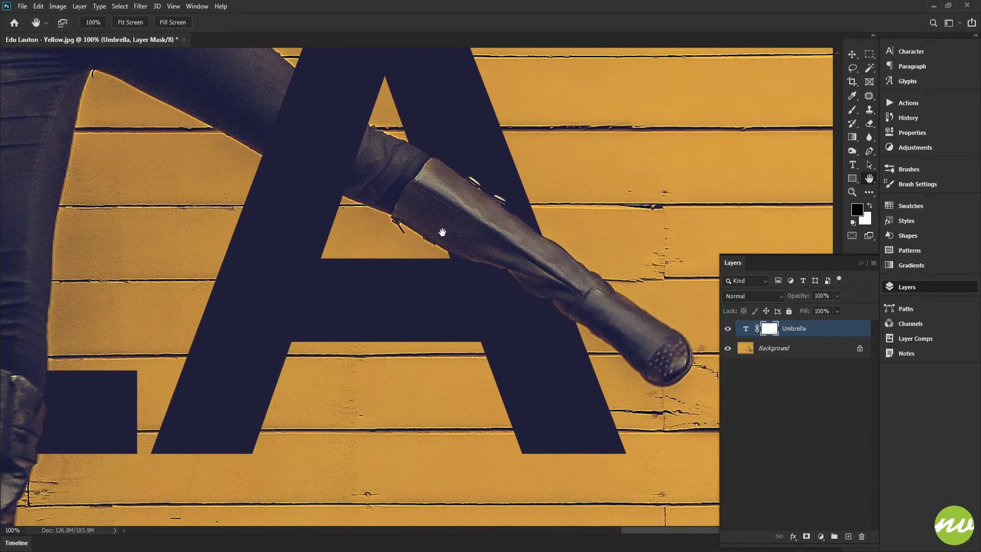
drag(404, 206, 460, 258)
drag(410, 225, 498, 271)
Lower the Umbrella layer's opacity to 23% and mask the raised leg's upper edge across the A with a 15 px black brush
mouse_move(433, 240)
ctrl+mouse_down()
mouse_move(459, 261)
mouse_move(501, 258)
mouse_move(574, 286)
mouse_move(541, 281)
mouse_move(560, 287)
ctrl+mouse_up()
key(b)
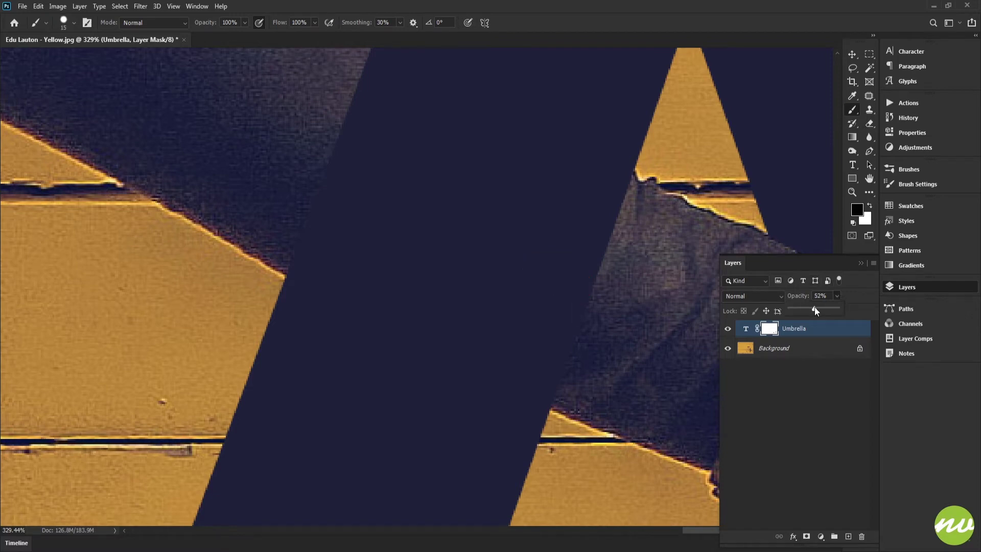
drag(814, 308, 800, 303)
scroll(569, 256, up, 5)
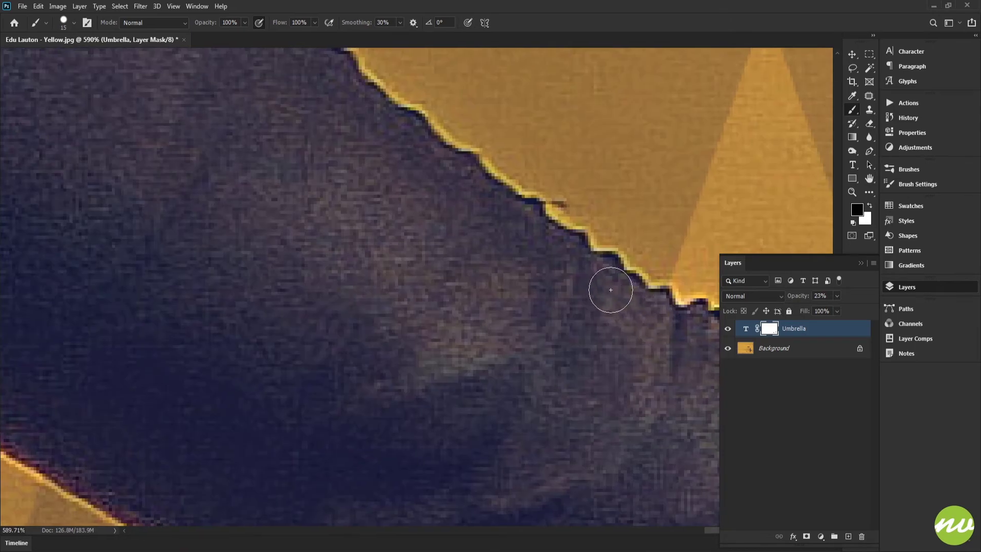
scroll(561, 278, up, 3)
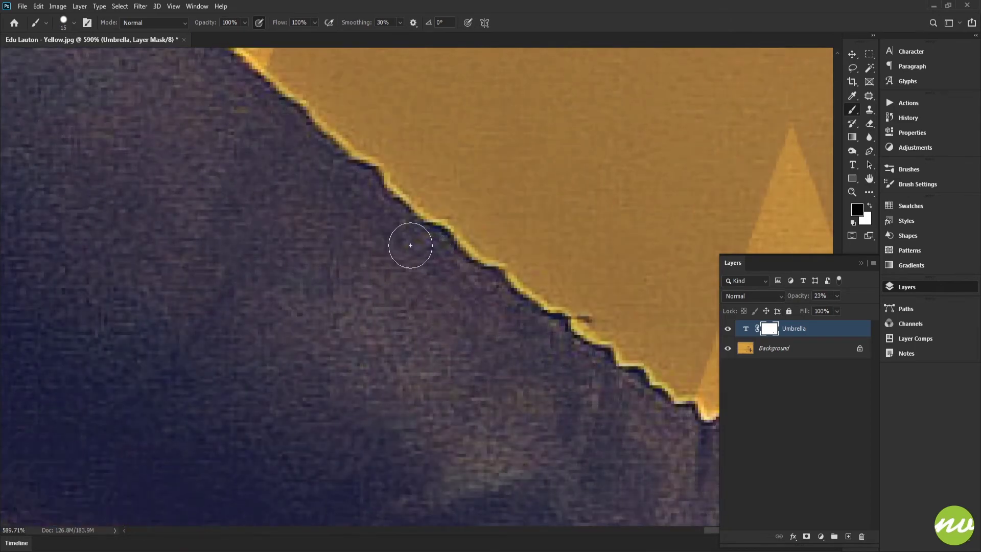
mouse_move(356, 241)
mouse_down()
mouse_move(497, 369)
mouse_move(525, 377)
mouse_up()
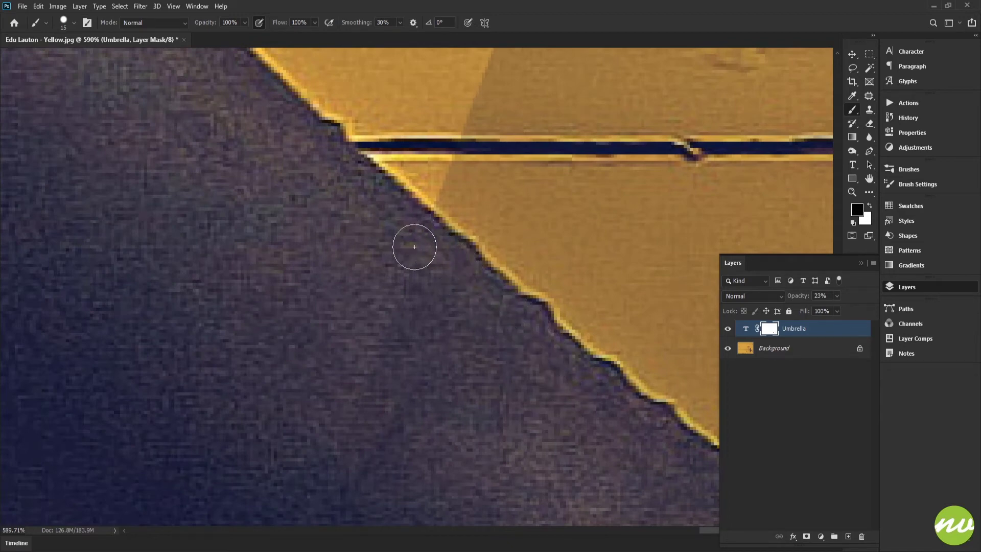
drag(549, 394, 288, 167)
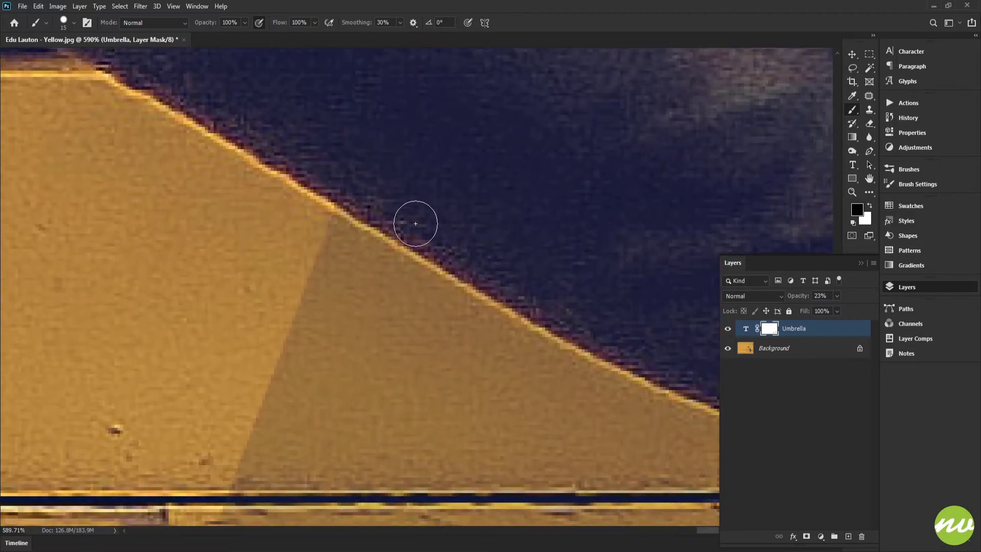
Paint black on the mask along the raised leg's lower edge where the A's inner stroke crosses it
drag(483, 254, 327, 195)
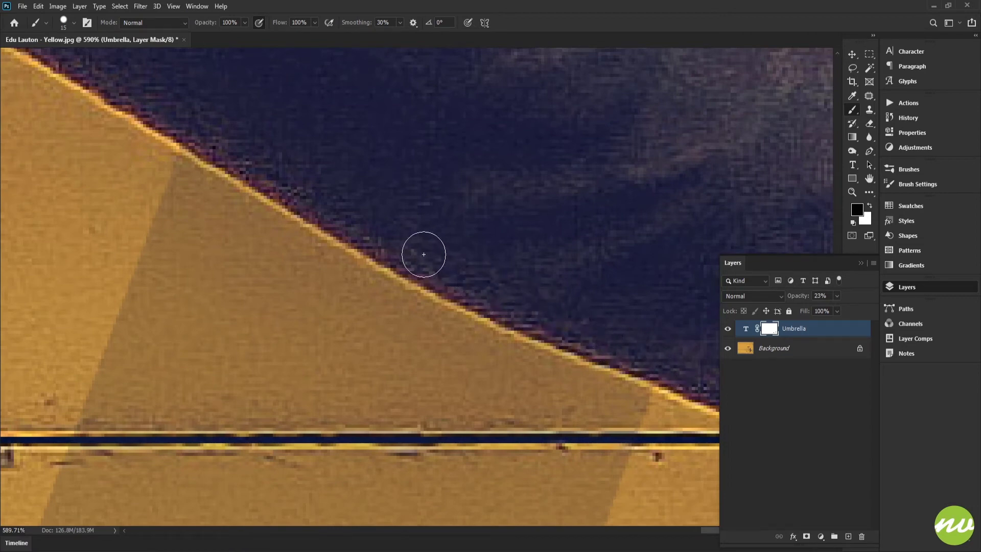
drag(424, 253, 503, 293)
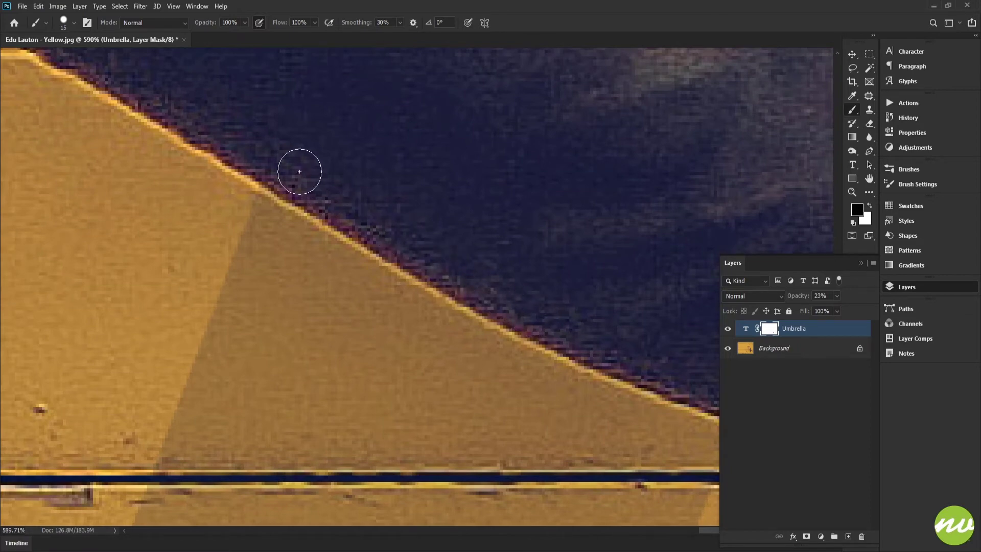
mouse_move(450, 194)
mouse_down()
mouse_move(365, 184)
mouse_move(388, 188)
mouse_up()
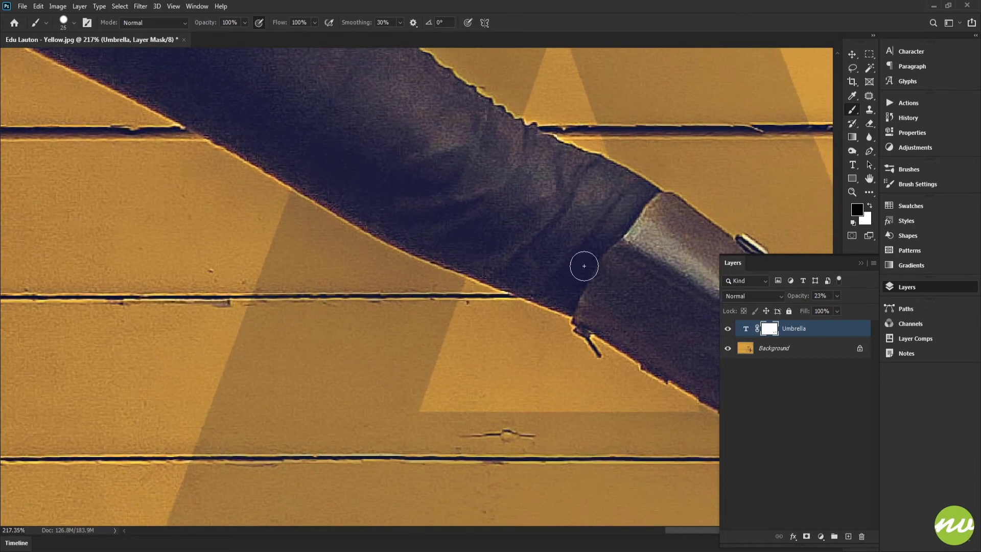
Restore the Umbrella layer's opacity to 100% and mask the trouser leg's interior over the A with a 26 px black brush
alt+click(764, 330)
alt+click(764, 330)
mouse_move(500, 258)
mouse_down()
mouse_move(535, 301)
mouse_move(518, 261)
mouse_up()
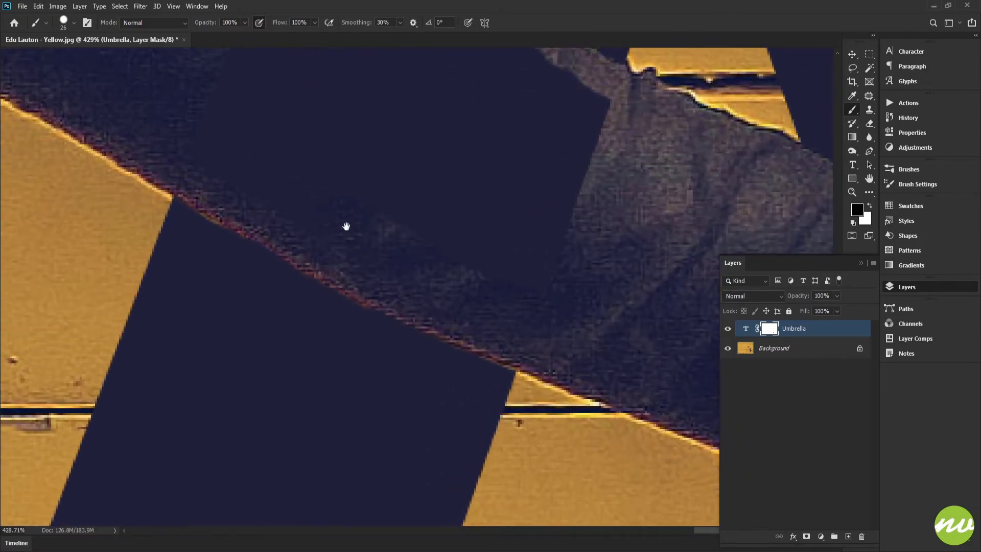
drag(346, 223, 453, 268)
mouse_move(560, 352)
mouse_down()
mouse_move(290, 188)
mouse_move(433, 208)
mouse_move(594, 306)
mouse_move(646, 307)
mouse_move(511, 330)
mouse_move(560, 180)
mouse_move(535, 164)
mouse_up()
drag(521, 177, 564, 288)
drag(543, 253, 367, 124)
mouse_move(369, 144)
mouse_down()
mouse_move(427, 214)
mouse_move(360, 125)
mouse_move(363, 236)
mouse_up()
scroll(700, 345, down, 5)
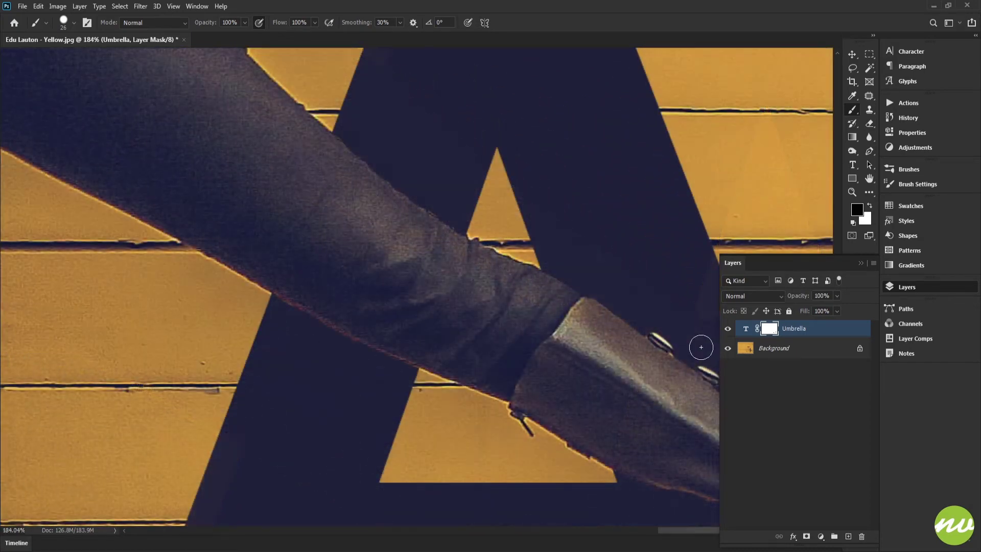
Inspect the mask on its own, and check the masked legs at 100% and in the full image
alt+click(776, 331)
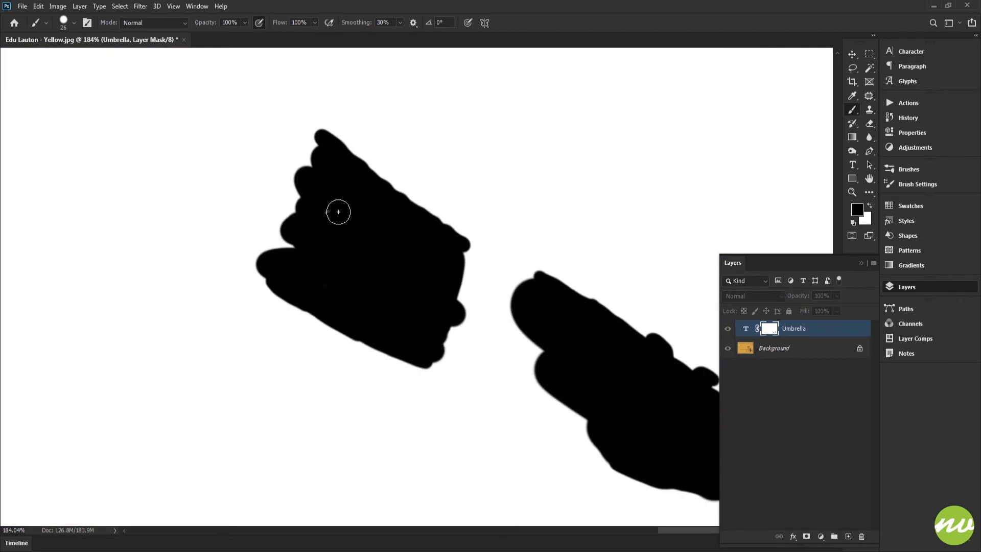
drag(485, 288, 387, 235)
mouse_move(599, 357)
mouse_down()
mouse_move(517, 301)
mouse_move(400, 252)
mouse_move(460, 257)
mouse_up()
alt+click(776, 332)
key(h)
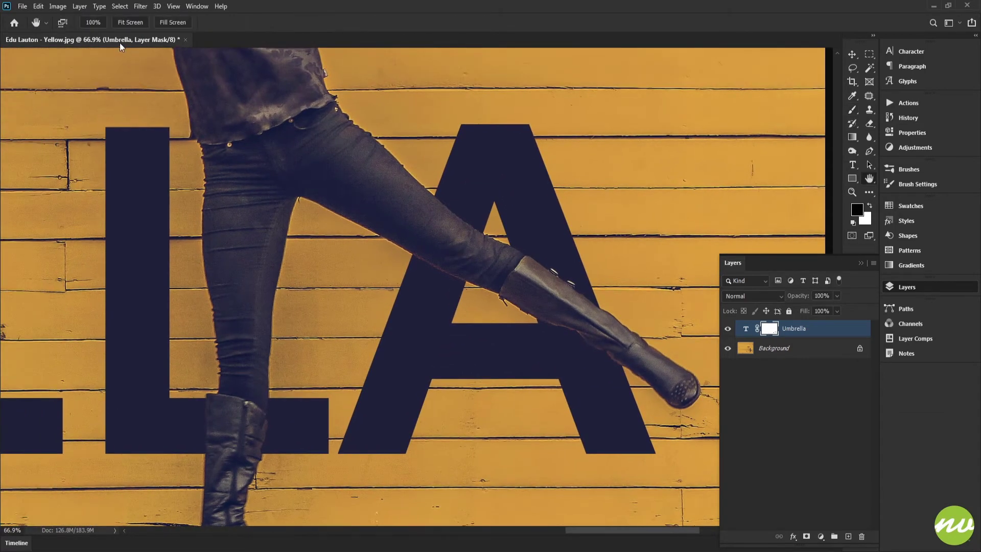
key(ctrl+1)
drag(500, 240, 547, 189)
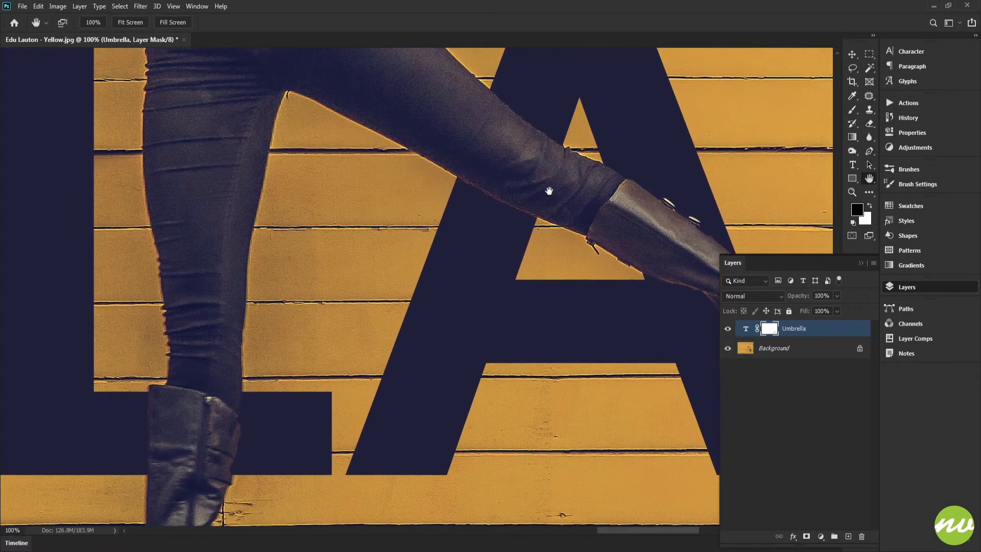
drag(306, 208, 565, 255)
drag(228, 157, 358, 220)
click(132, 27)
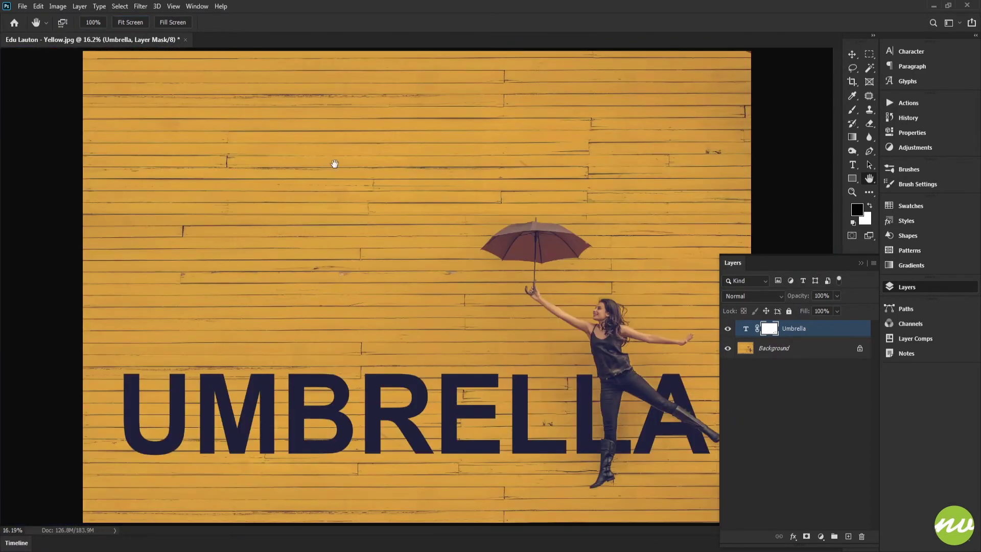
Open the Umbrella text layer's Blending Options and clear the dialog and Layers panel away from the lettering
click(100, 23)
scroll(412, 322, down, 5)
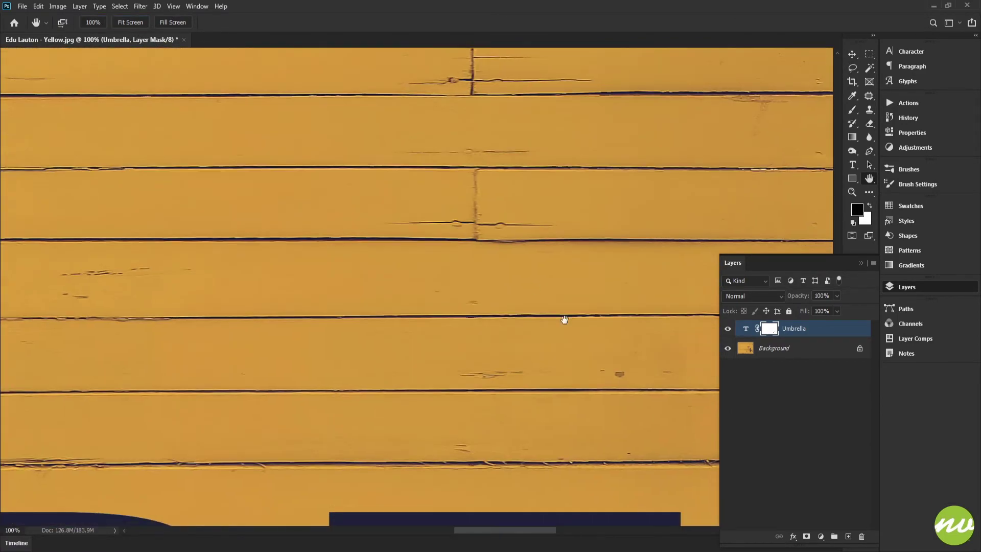
drag(449, 263, 529, 191)
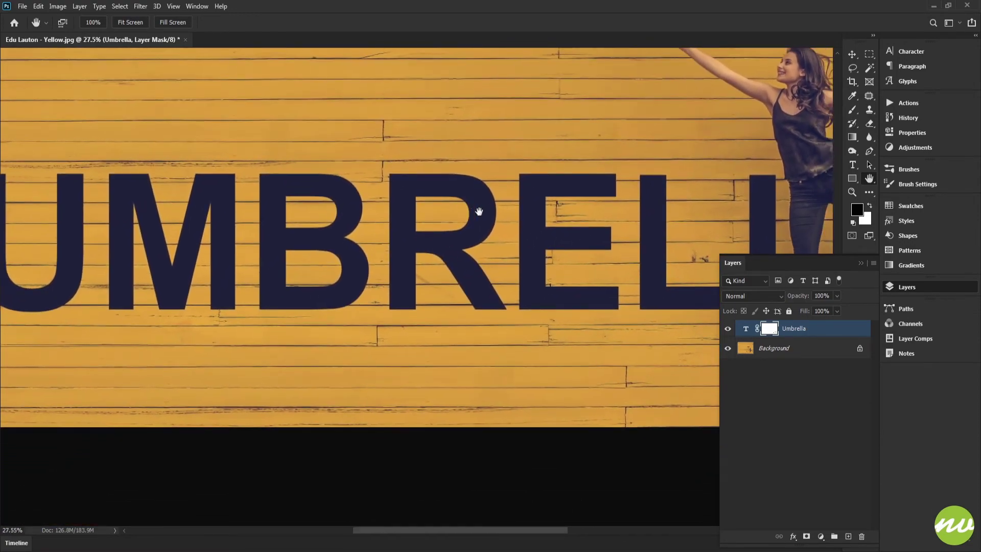
click(746, 331)
click(793, 537)
click(824, 439)
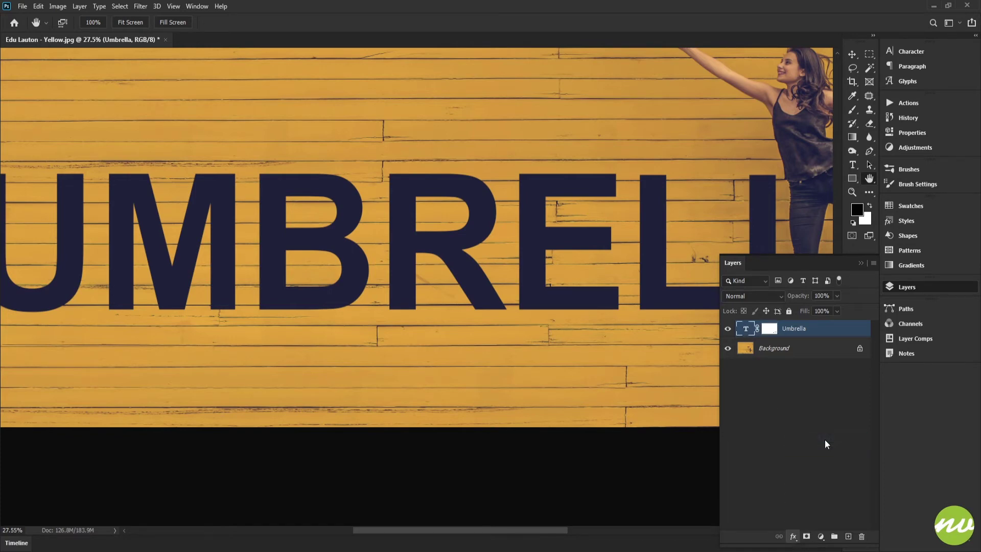
drag(693, 176, 694, 45)
drag(345, 170, 494, 353)
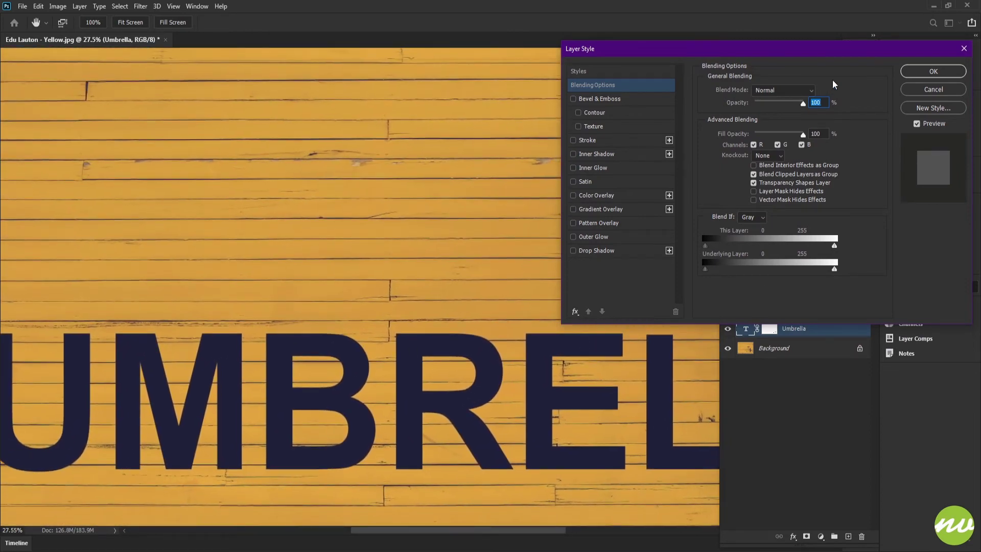
drag(832, 49, 766, 48)
click(930, 286)
drag(646, 460, 564, 431)
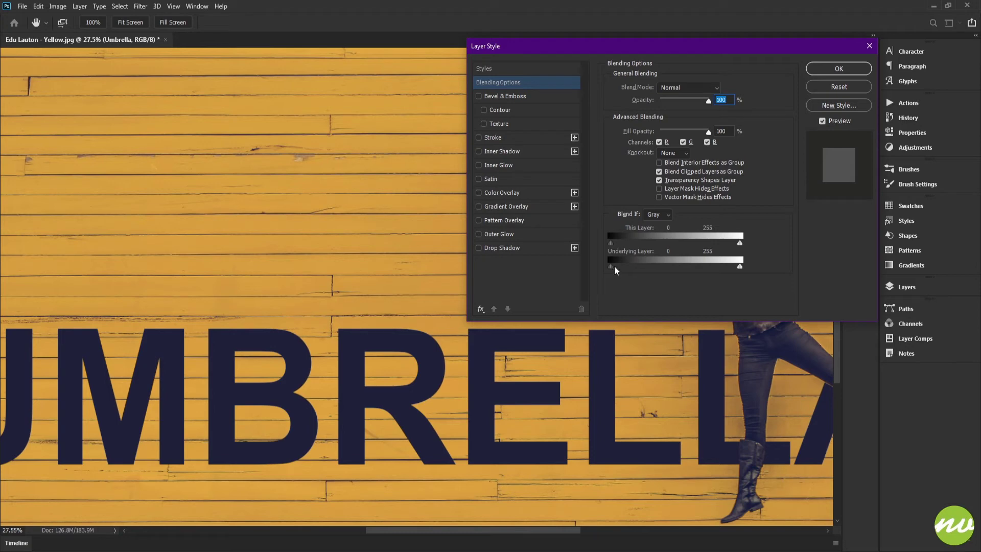
Split the Blend If Underlying Layer sliders to 0 / 151 and 161 / 255 in Gray and apply the blending options
drag(615, 266, 640, 266)
drag(672, 270, 669, 271)
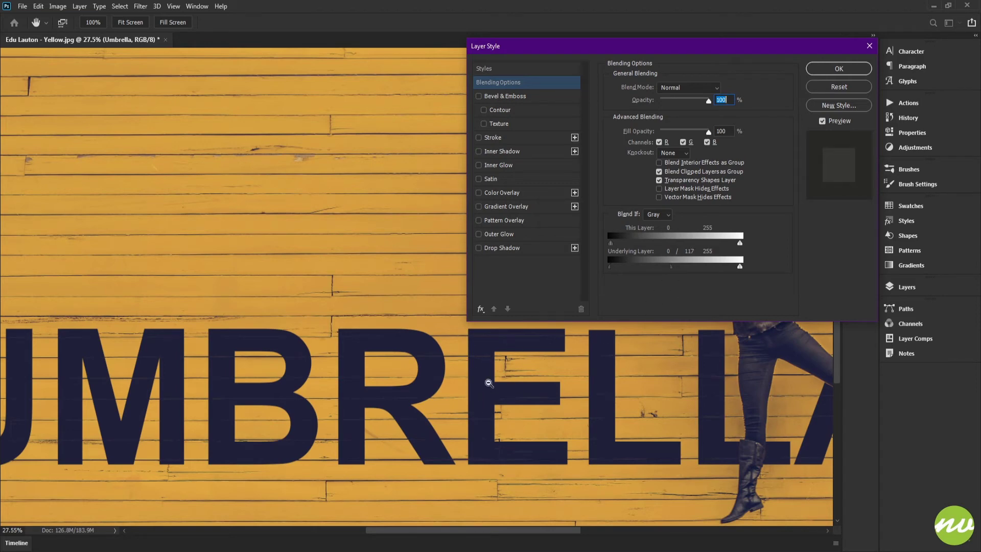
mouse_move(601, 374)
mouse_down()
mouse_move(552, 372)
mouse_move(586, 373)
mouse_up()
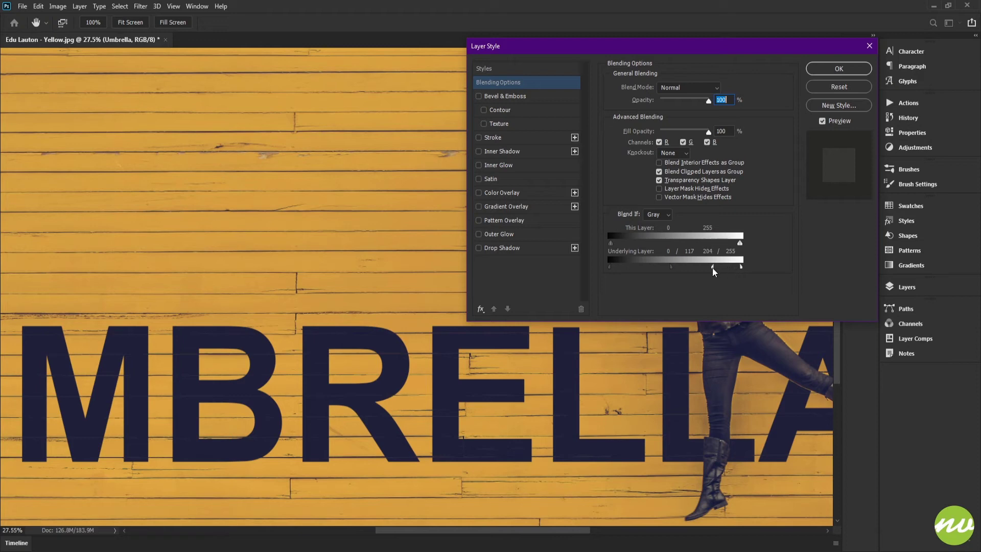
drag(713, 271, 696, 271)
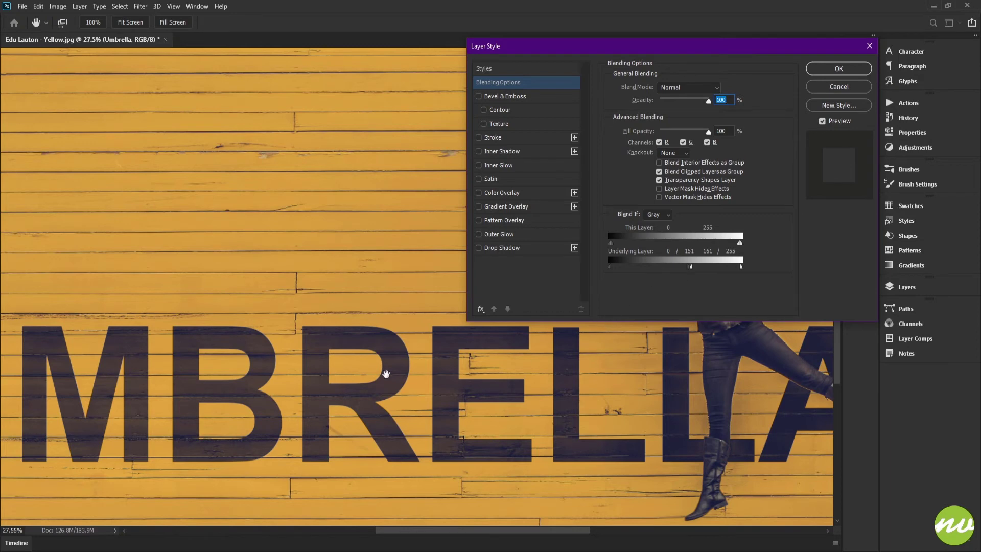
drag(320, 377, 558, 369)
drag(633, 383, 414, 393)
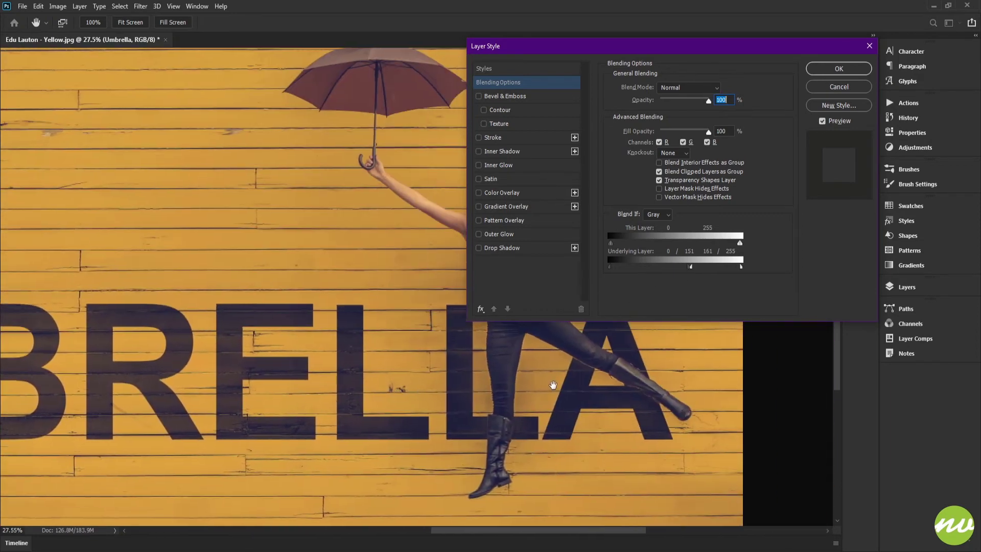
drag(552, 385, 621, 367)
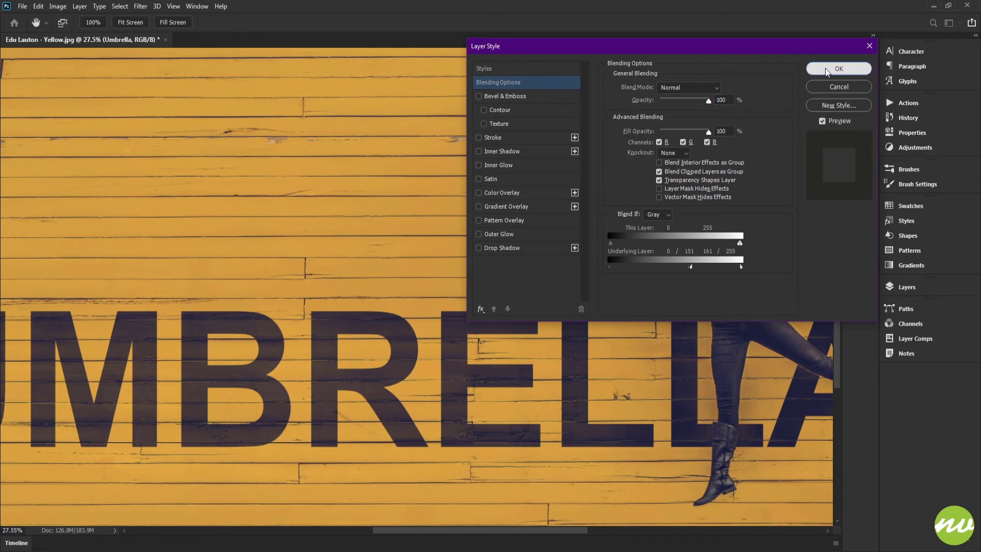
click(838, 68)
Examine the blended UMBRELLA lettering on the wood planks in the full image and at 100%
drag(645, 254, 549, 245)
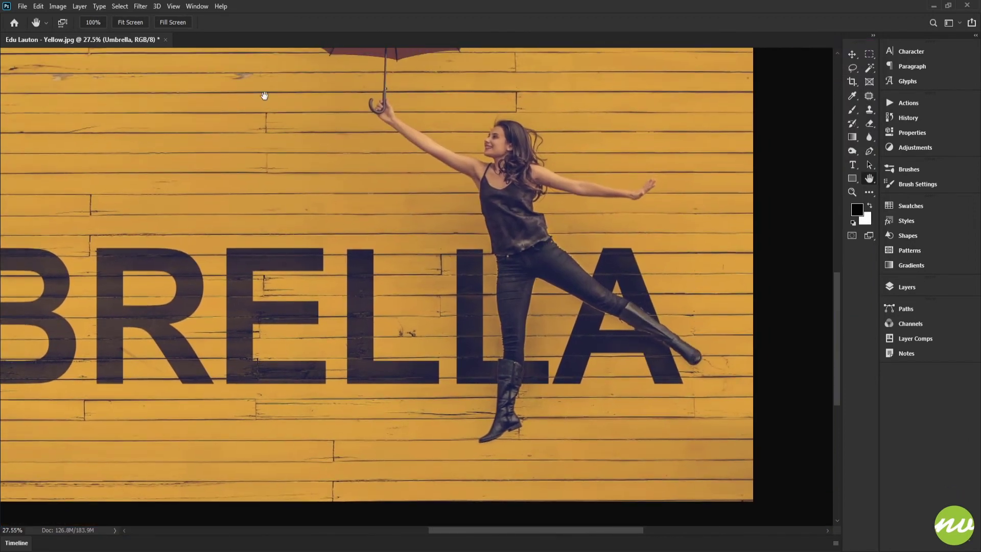
click(146, 25)
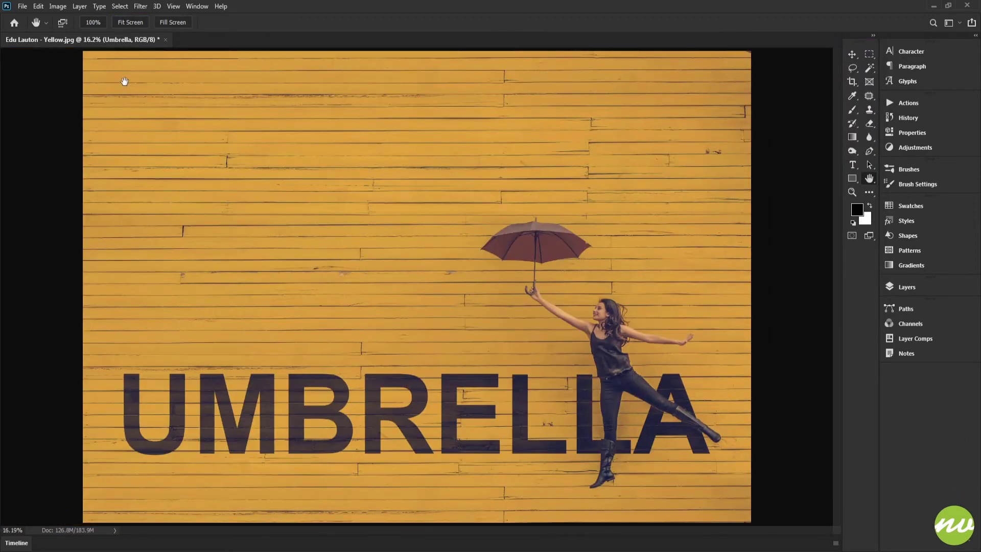
click(100, 25)
drag(348, 215, 510, 92)
drag(276, 470, 740, 2)
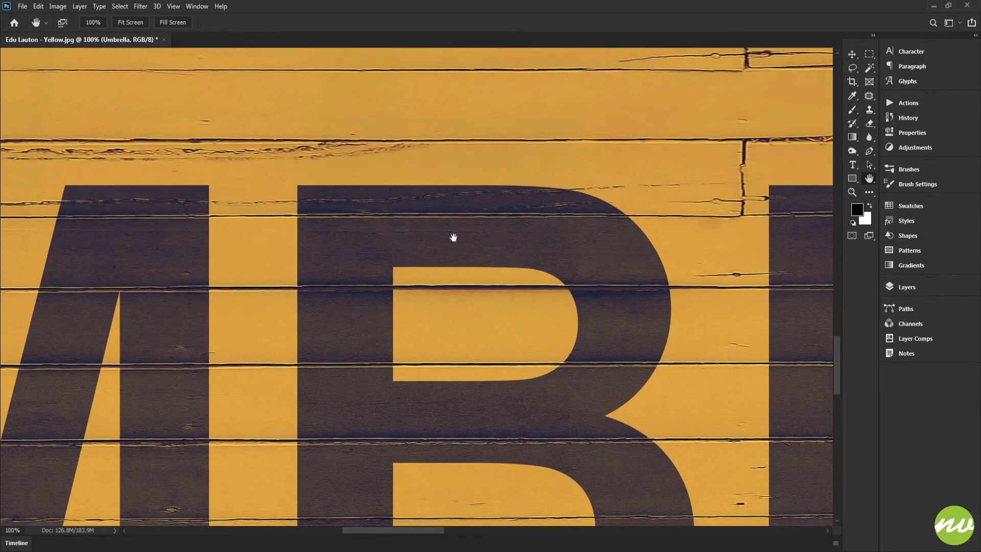
Darken the UMBRELLA text's colour to a deeper navy, hex 141425
drag(250, 279, 487, 187)
drag(332, 186, 495, 203)
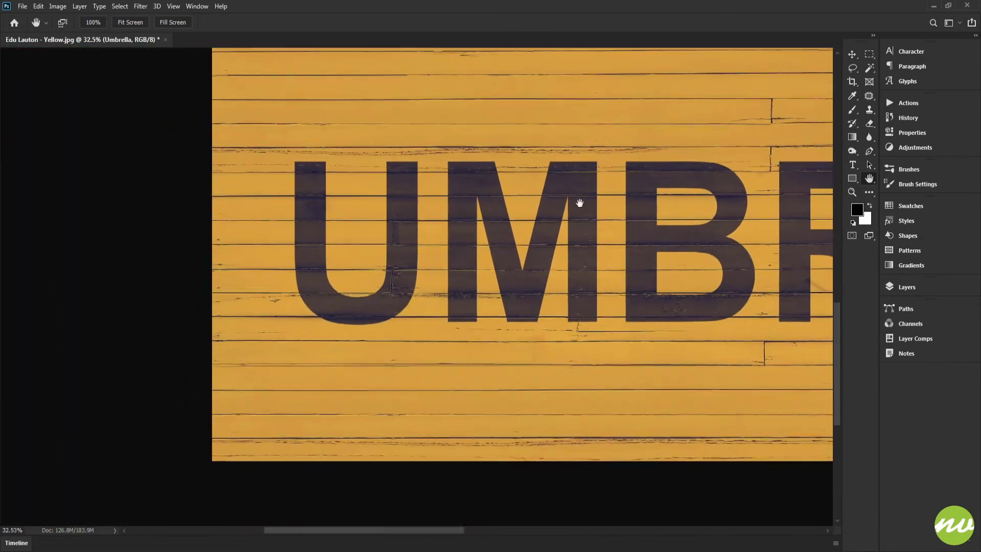
drag(751, 213, 523, 210)
drag(655, 205, 460, 249)
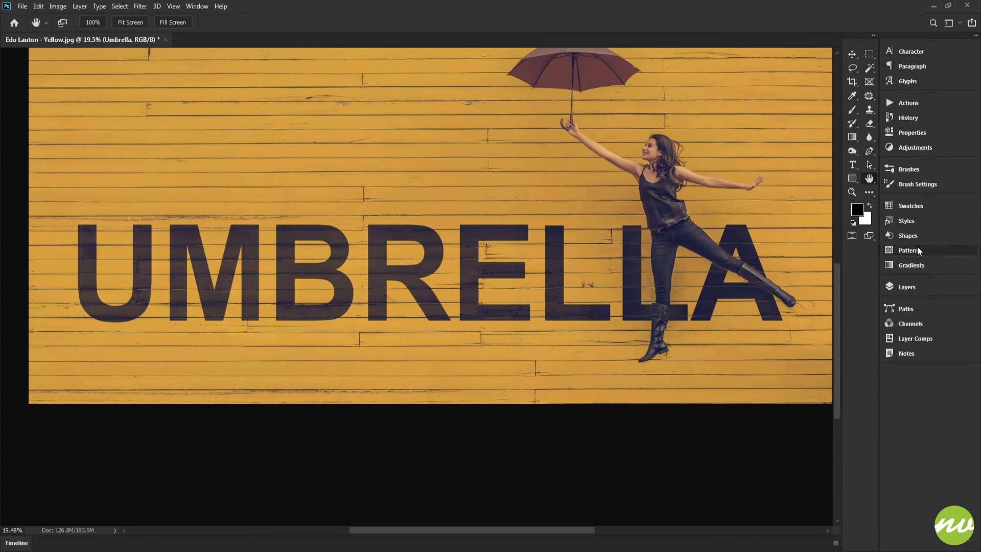
click(907, 288)
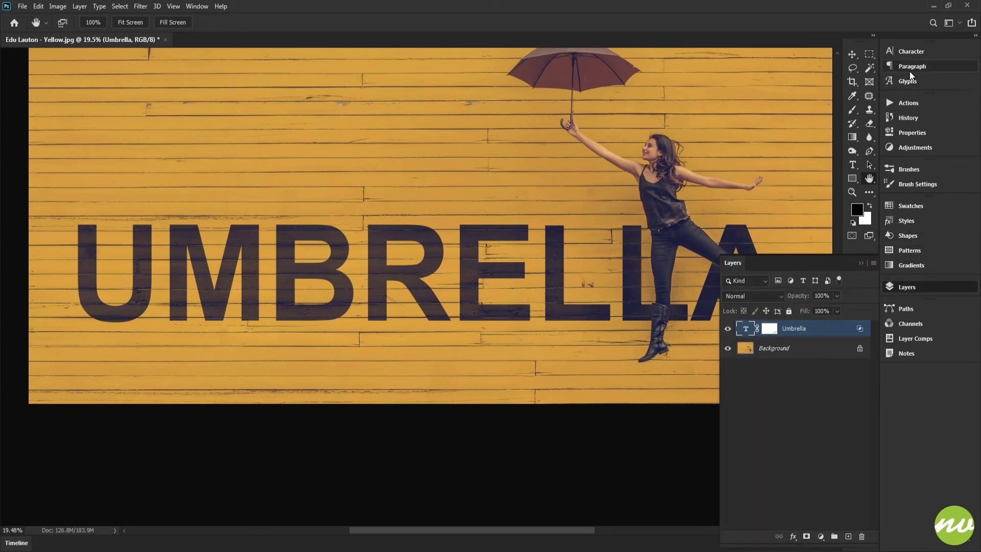
click(911, 51)
click(860, 117)
click(609, 196)
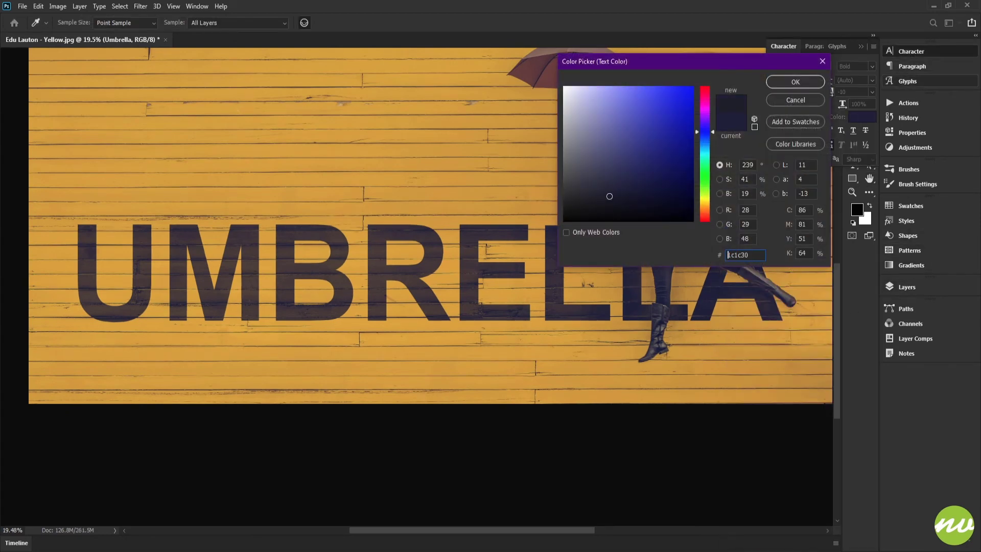
drag(592, 197, 560, 211)
alt+click(815, 98)
click(621, 196)
drag(624, 195, 621, 201)
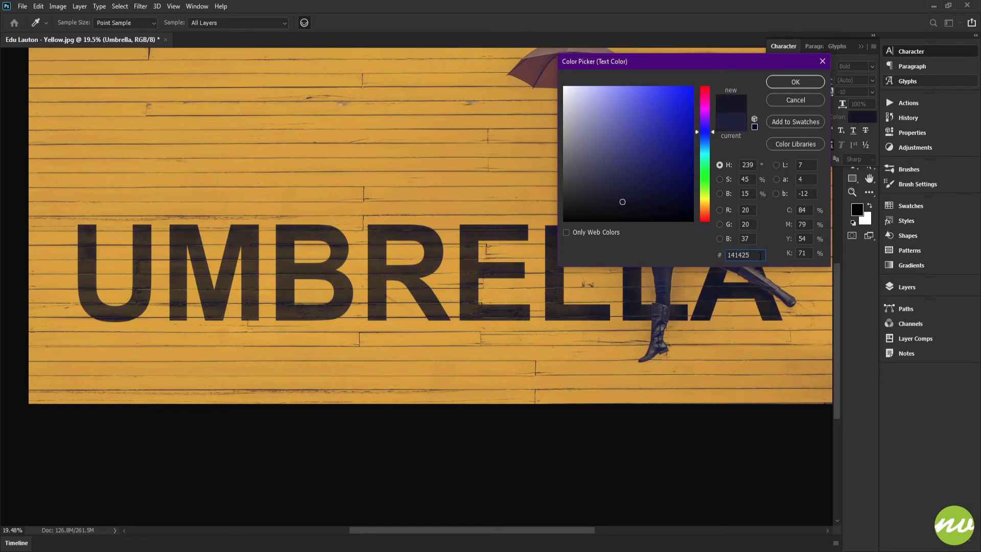
click(787, 86)
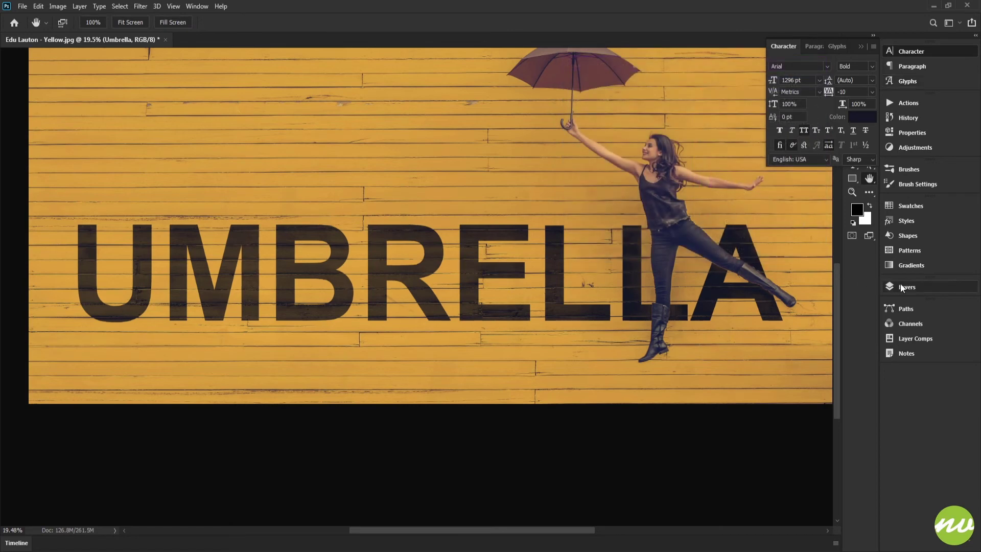
Examine the darkened lettering around the standing boot at 100%, comparing it with the Umbrella layer hidden and shown
click(900, 284)
drag(554, 276, 530, 241)
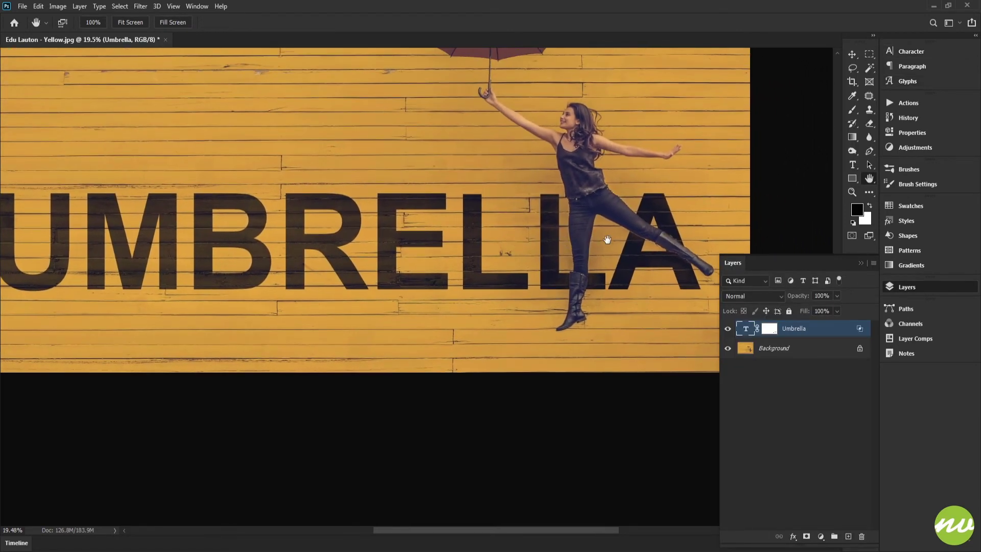
drag(614, 248, 622, 258)
drag(528, 215, 531, 214)
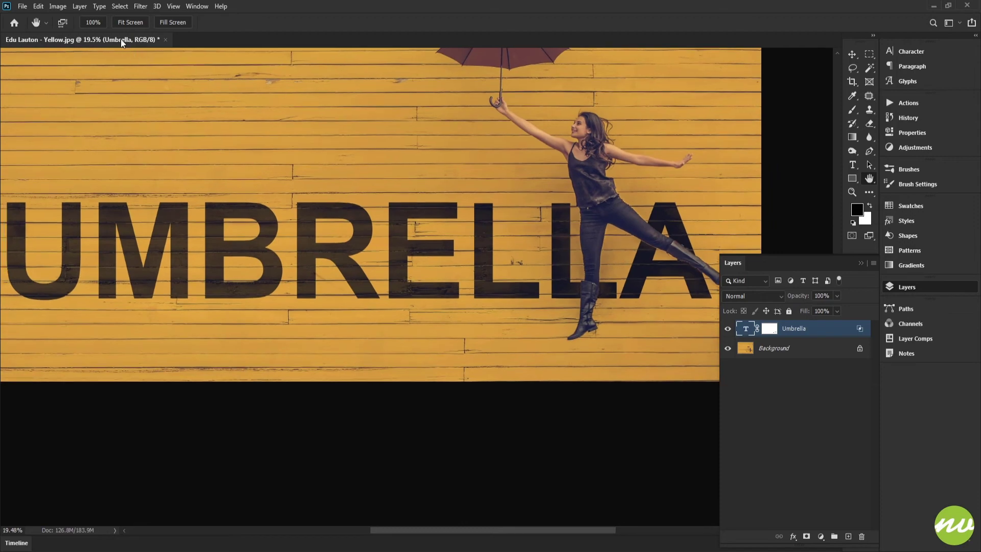
click(100, 24)
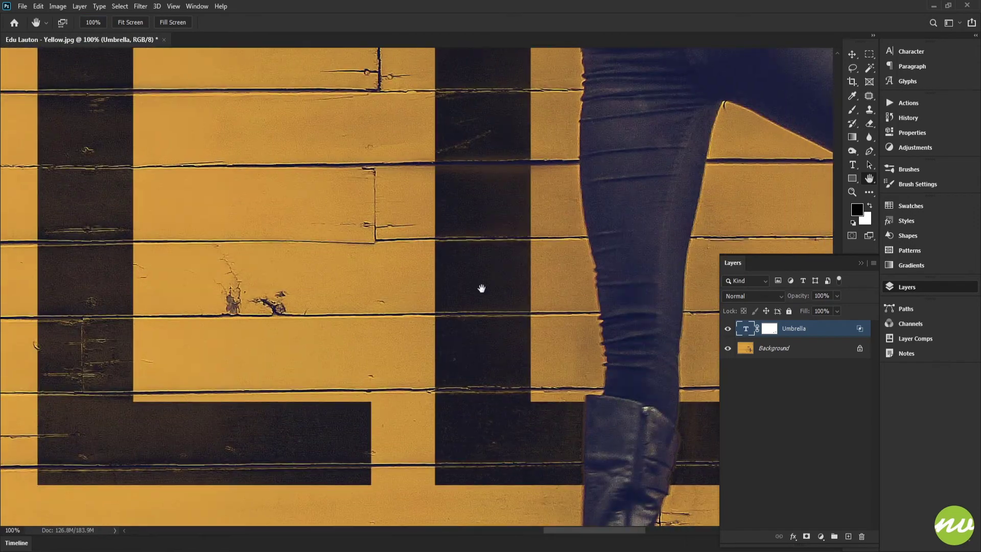
drag(586, 297, 486, 104)
drag(515, 234, 503, 166)
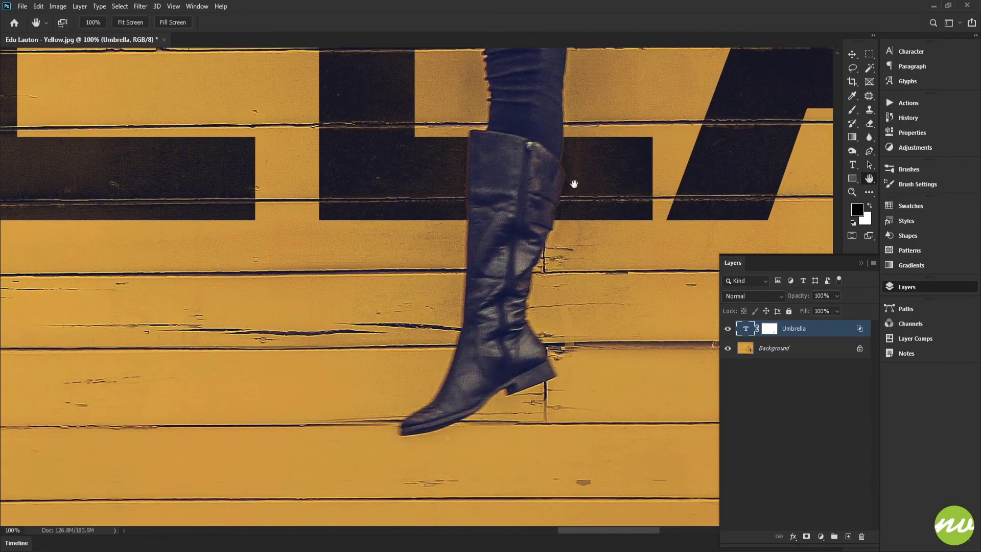
drag(573, 184, 517, 210)
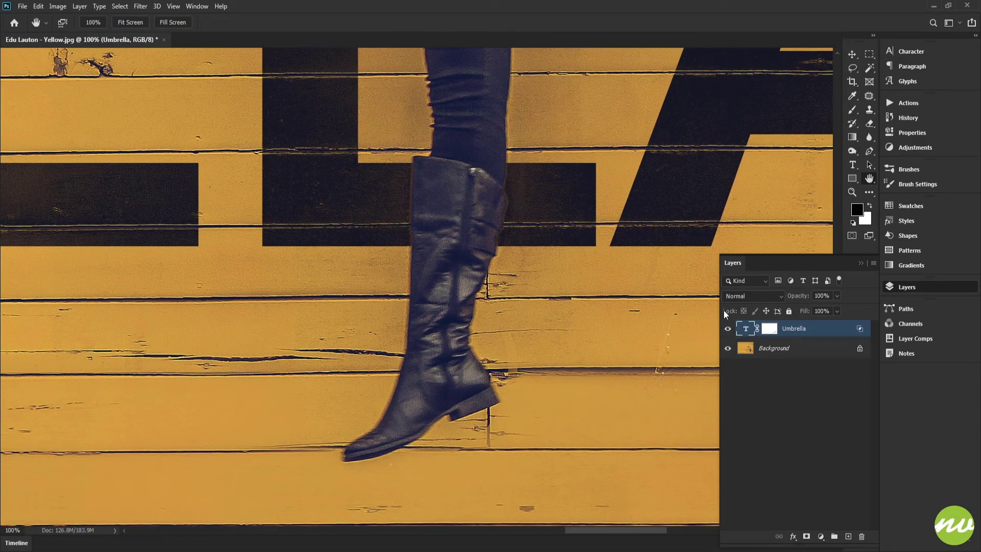
click(727, 329)
click(727, 330)
Check the layer mask's coverage of the standing boot up close with the red overlay, and hide the overlay again
drag(484, 201, 513, 247)
drag(594, 187, 575, 219)
drag(529, 192, 558, 223)
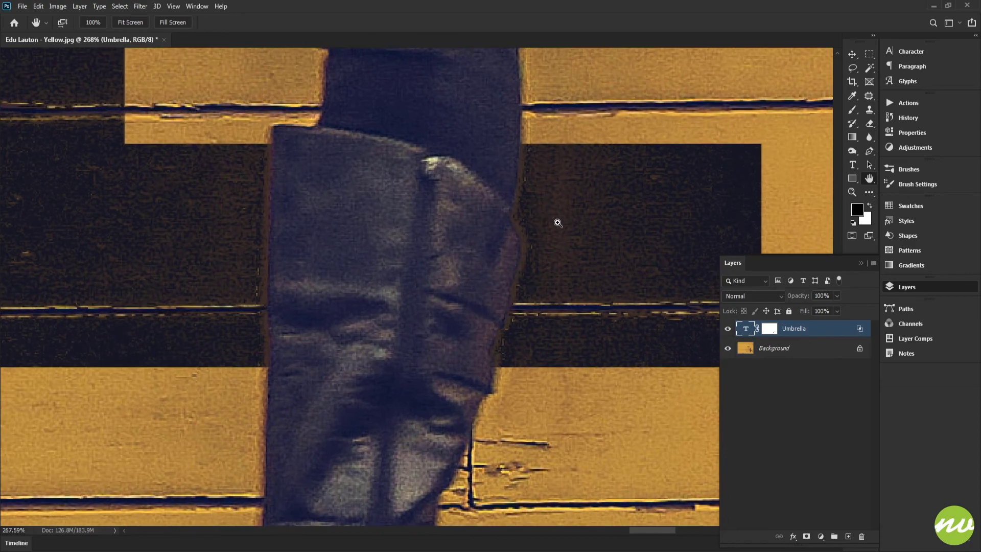
alt+shift+click(768, 330)
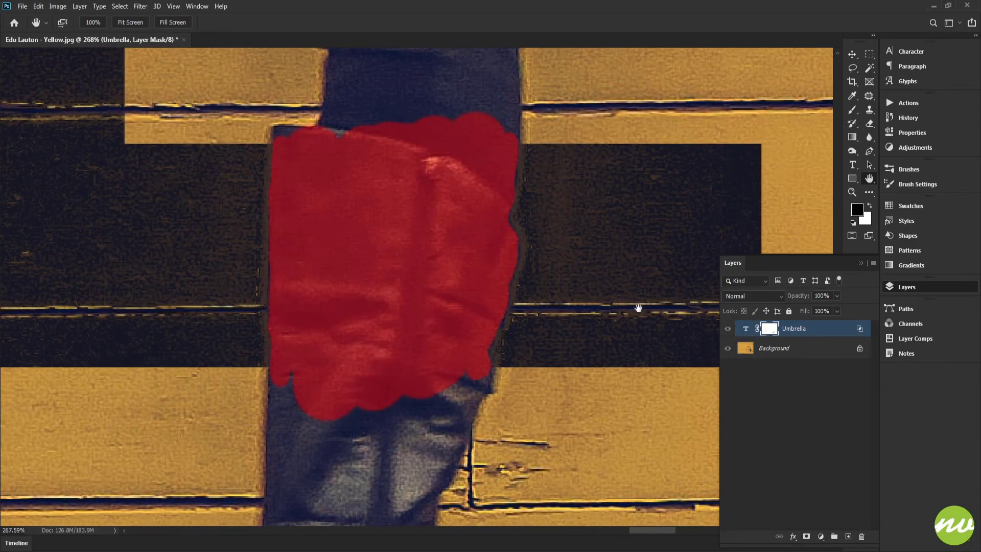
drag(419, 202, 460, 202)
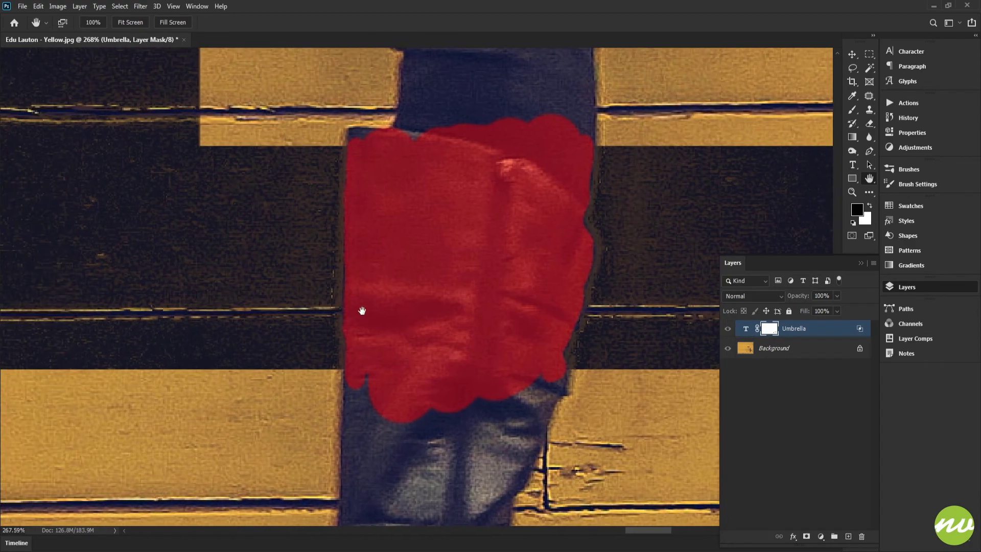
drag(443, 298, 533, 286)
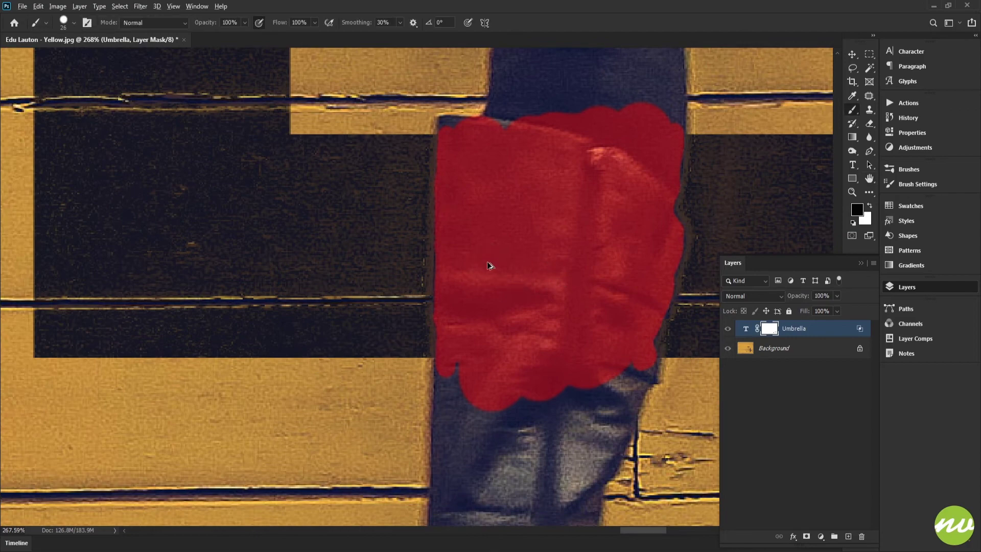
scroll(487, 265, up, 2)
alt+click(767, 337)
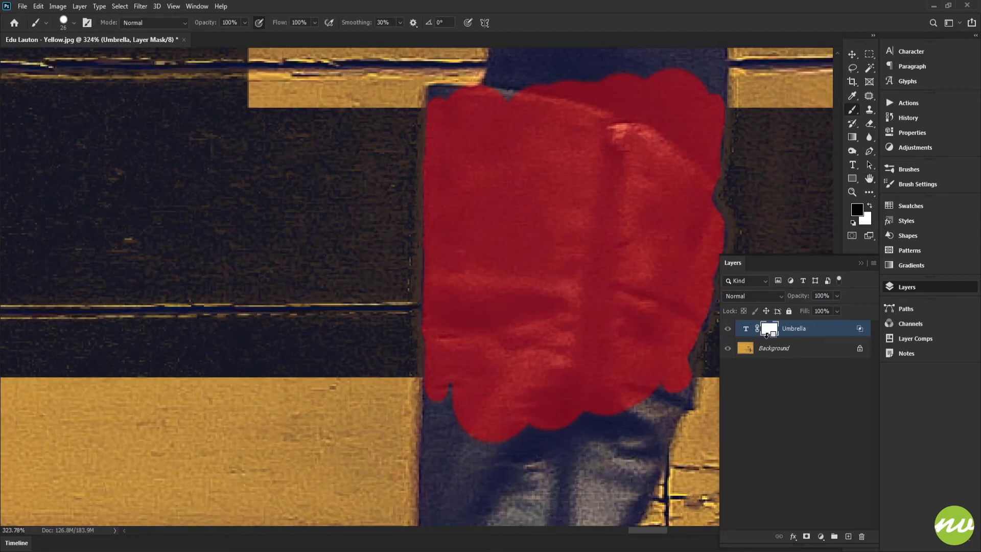
alt+shift+click(769, 331)
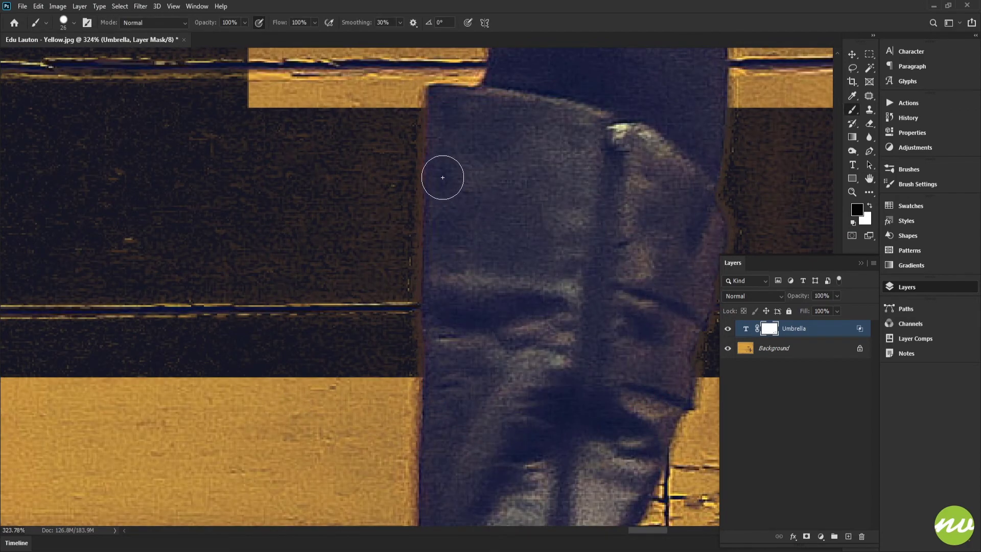
drag(442, 209, 446, 369)
Inspect the masked edges along the raised leg and boot over the letter A, and return to the full image
scroll(477, 324, down, 5)
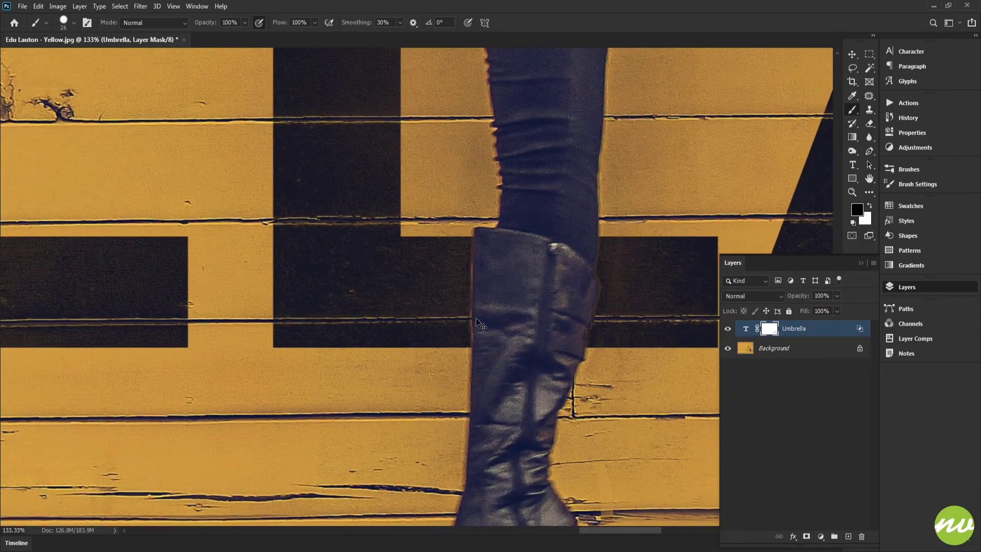
drag(531, 287, 509, 284)
drag(588, 298, 342, 307)
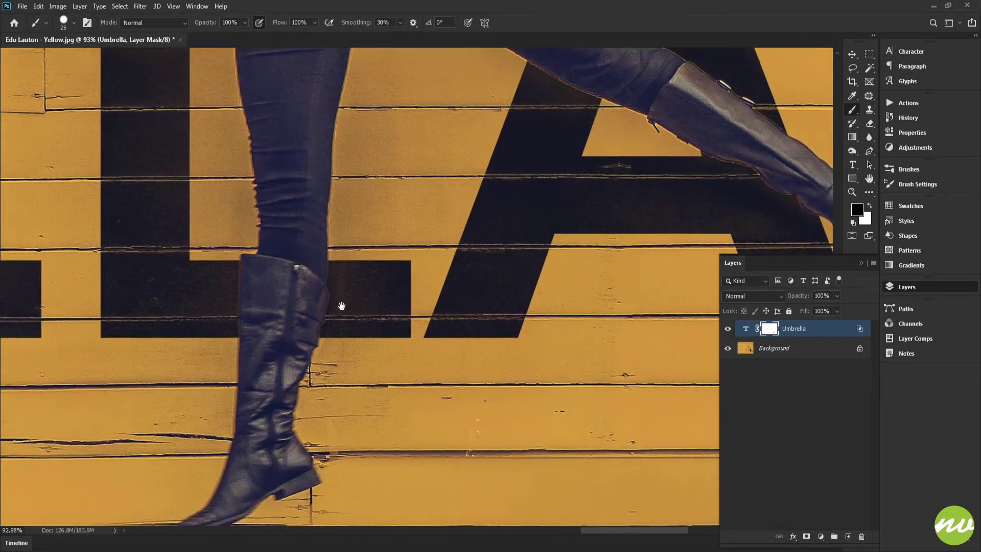
drag(678, 242, 435, 294)
scroll(490, 274, up, 5)
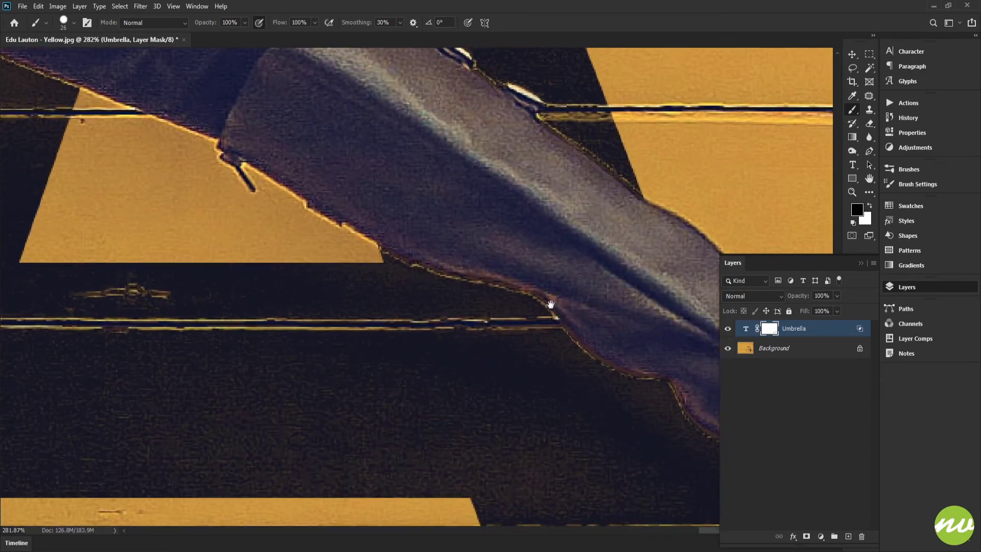
scroll(414, 195, up, 3)
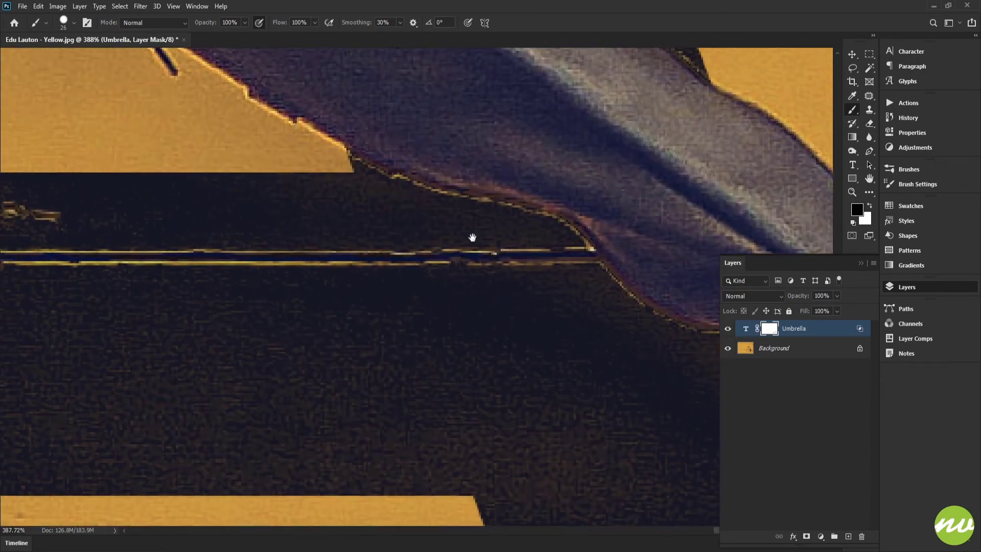
drag(258, 128, 432, 281)
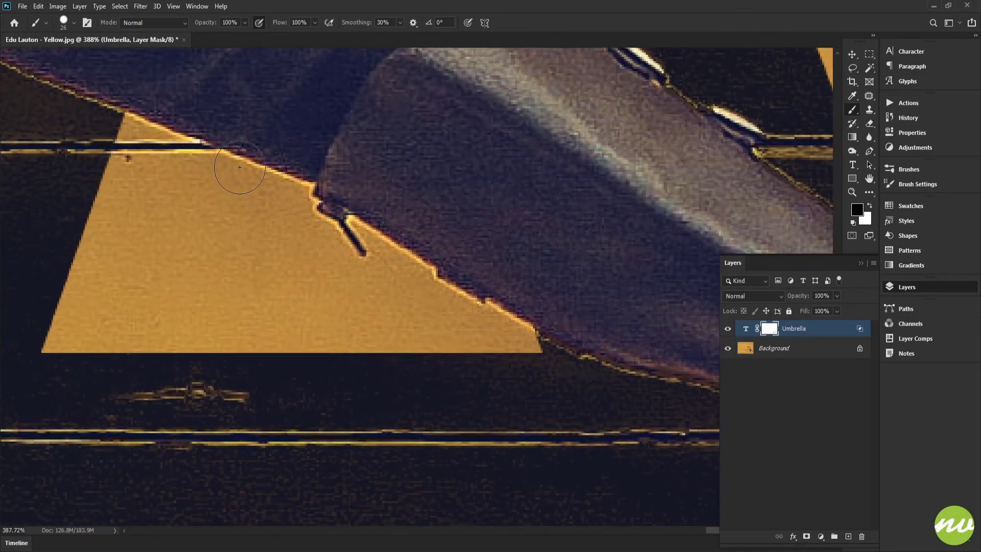
mouse_move(437, 247)
mouse_down()
mouse_move(393, 194)
mouse_move(424, 255)
mouse_up()
drag(272, 180, 492, 308)
scroll(492, 308, down, 5)
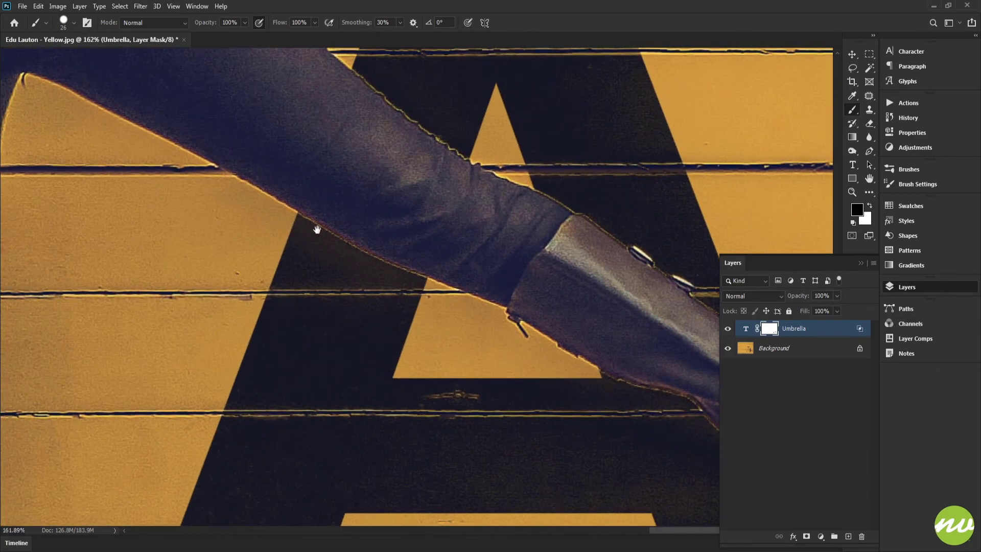
scroll(318, 226, up, 2)
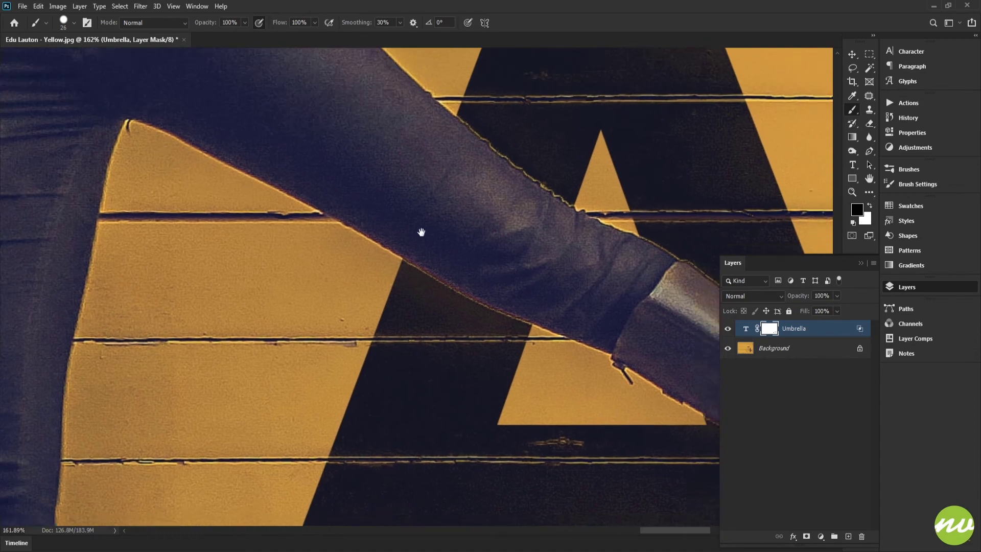
scroll(475, 276, up, 4)
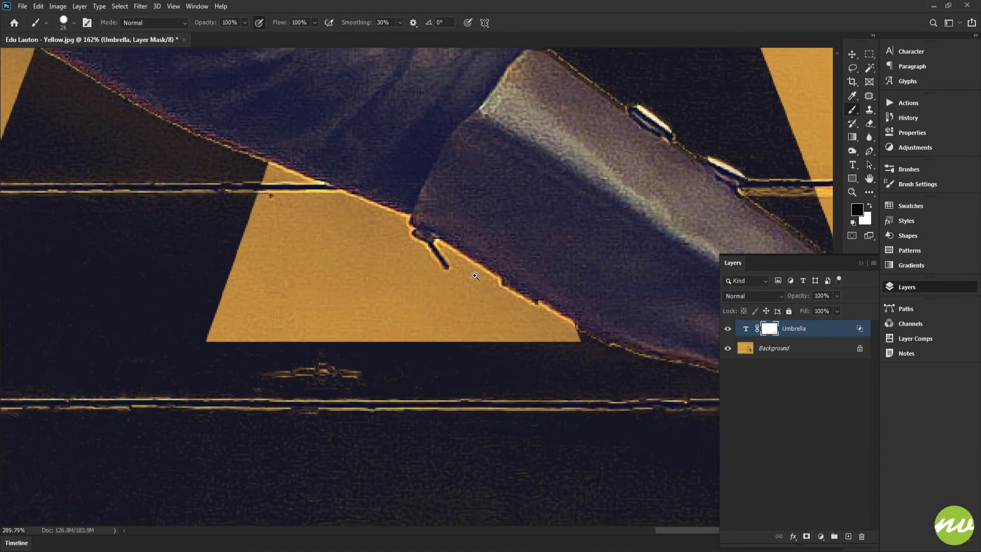
drag(381, 217, 271, 168)
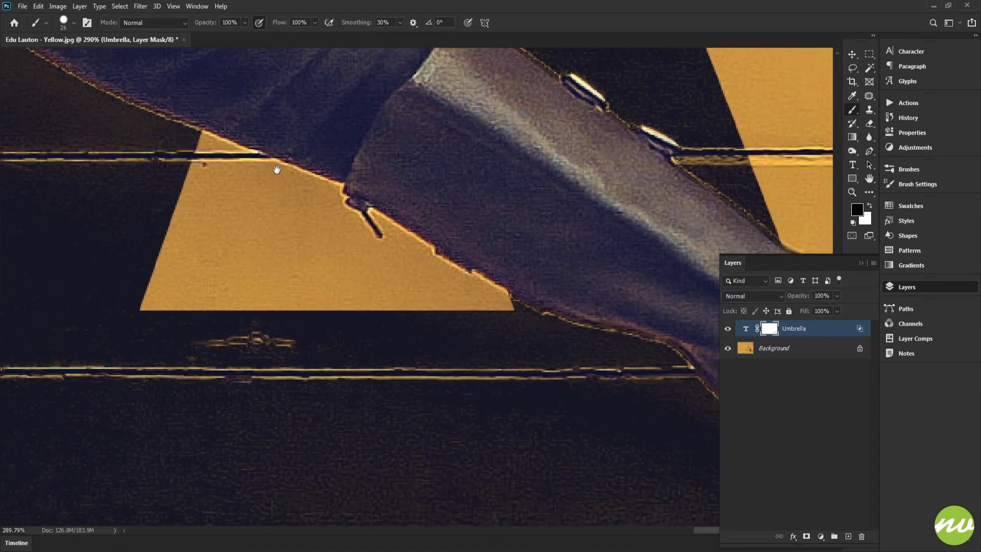
mouse_move(407, 252)
mouse_down()
mouse_move(442, 276)
mouse_move(402, 251)
mouse_up()
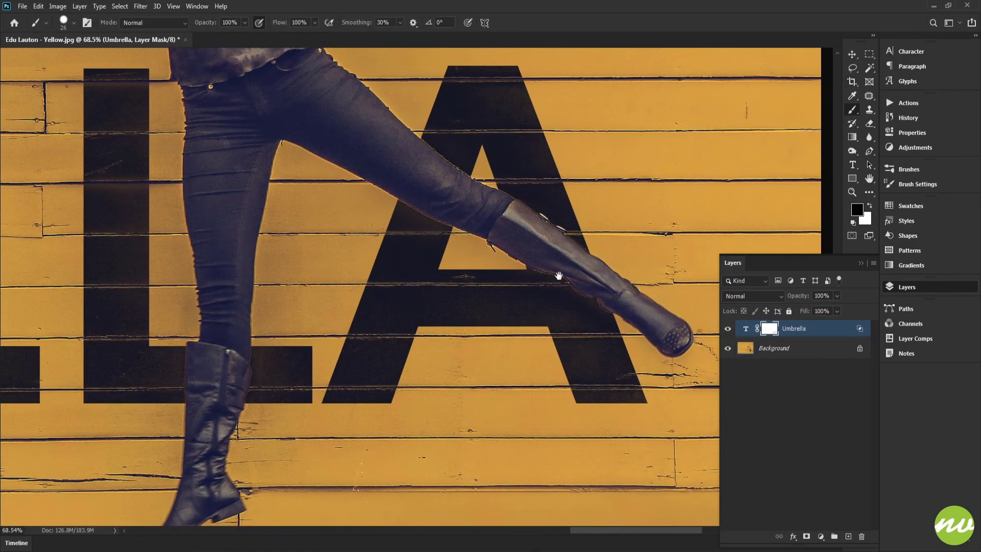
click(132, 23)
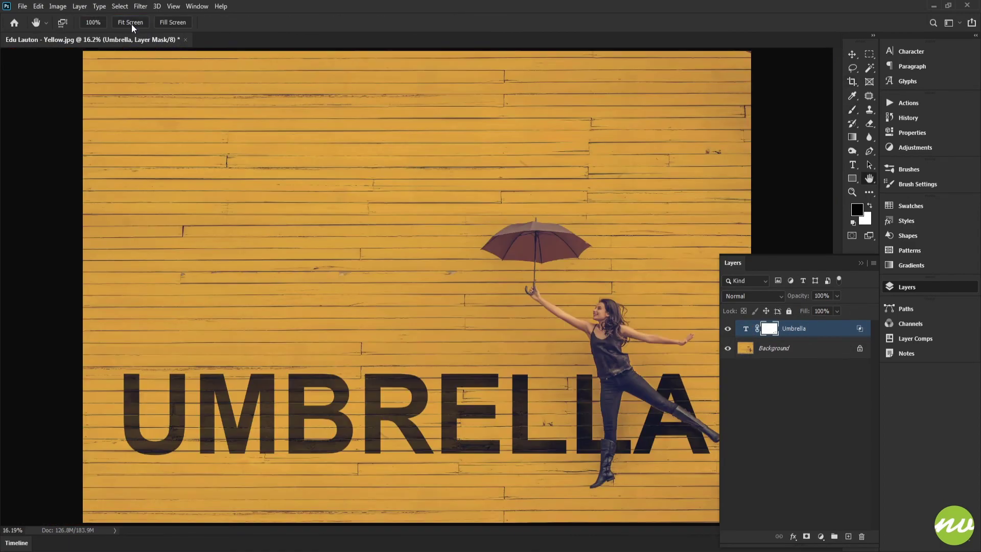
Duplicate the Umbrella text layer and hide the original
click(748, 330)
key(ctrl+j)
click(727, 345)
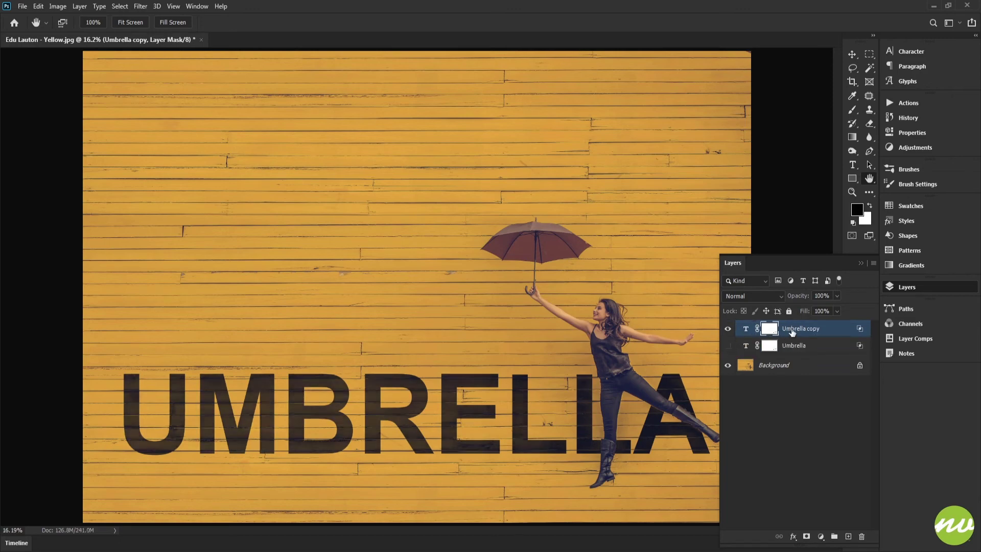
Convert the duplicated Umbrella text layer to a shape and check its letter edges at 100% around the woman's legs
right_click(803, 331)
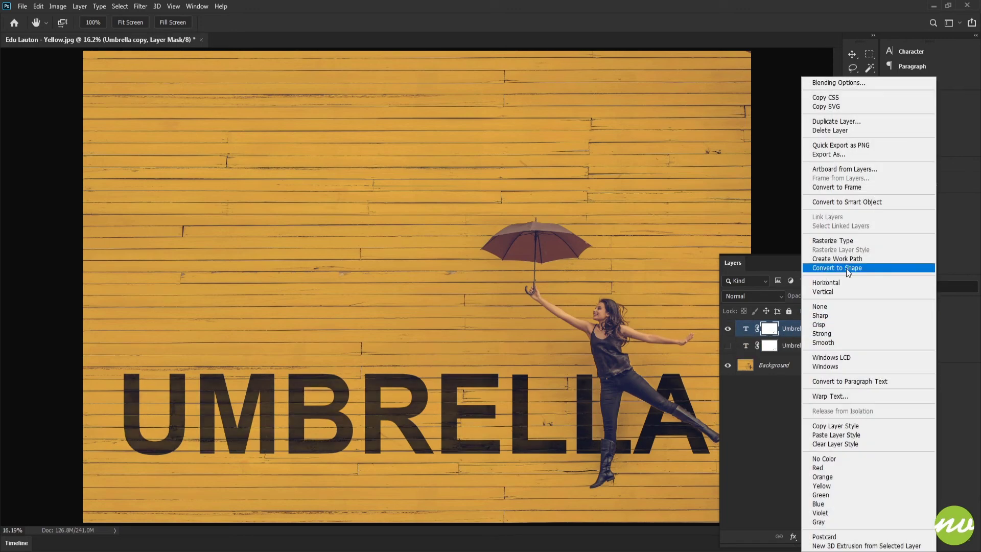
click(847, 272)
click(91, 24)
drag(456, 328, 137, 91)
drag(456, 328, 55, 35)
drag(443, 249, 110, 77)
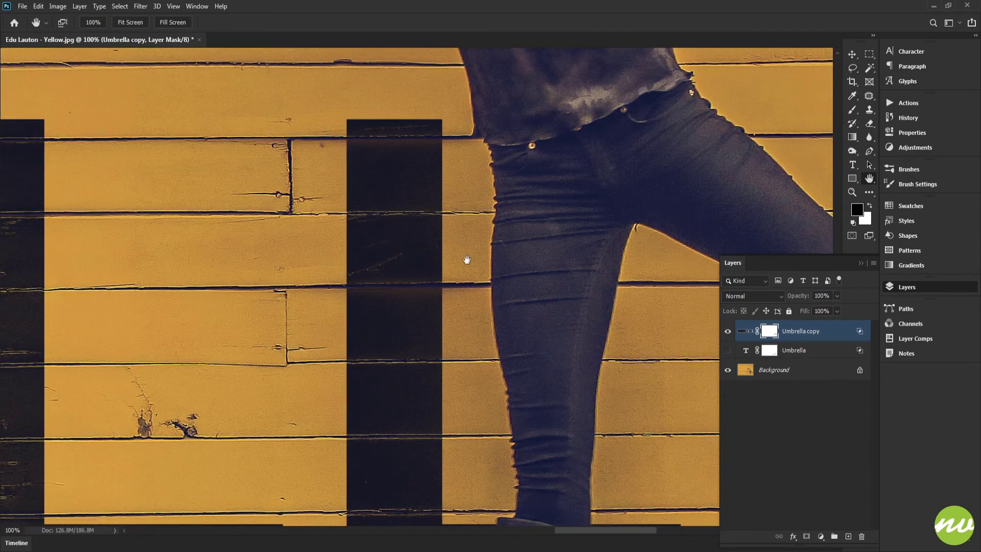
drag(467, 259, 285, 106)
drag(639, 105, 263, 284)
drag(444, 185, 473, 138)
drag(480, 173, 453, 148)
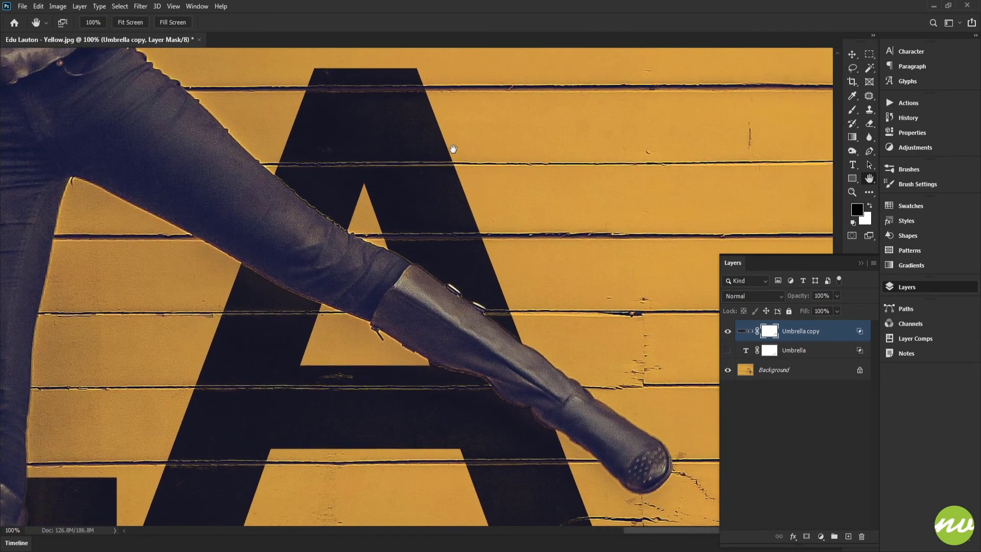
Select the shape itself on the Umbrella copy layer and set its path feather to 0.5 px
click(747, 331)
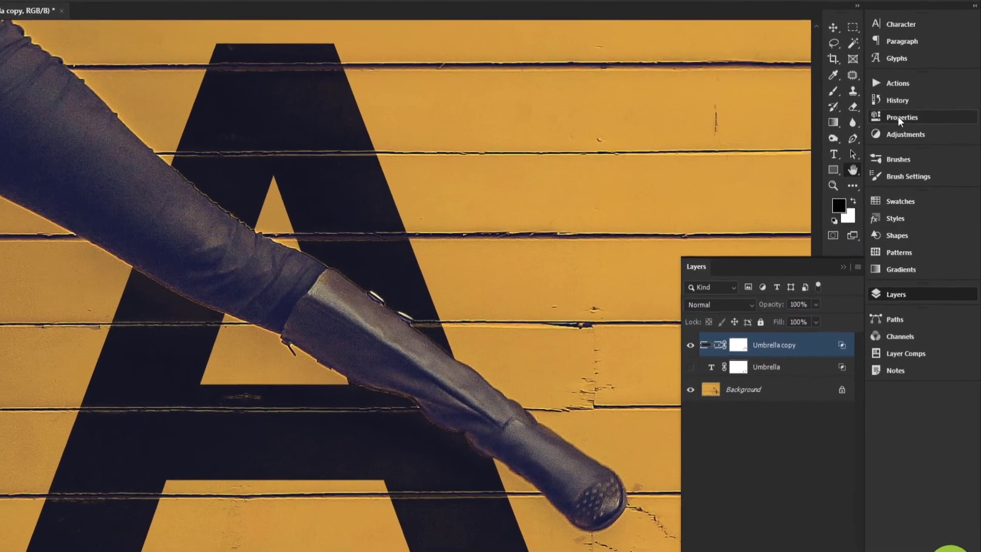
click(897, 116)
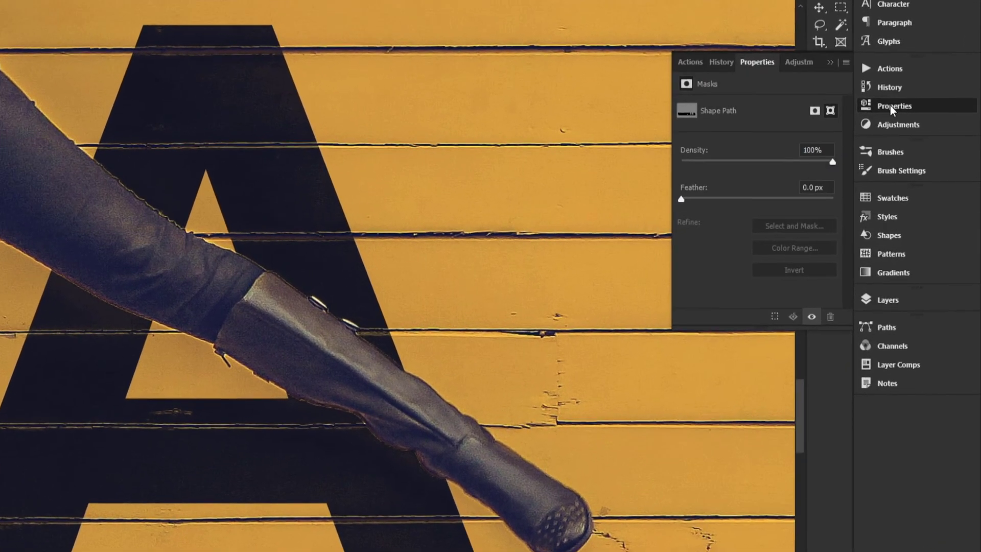
drag(825, 192, 856, 199)
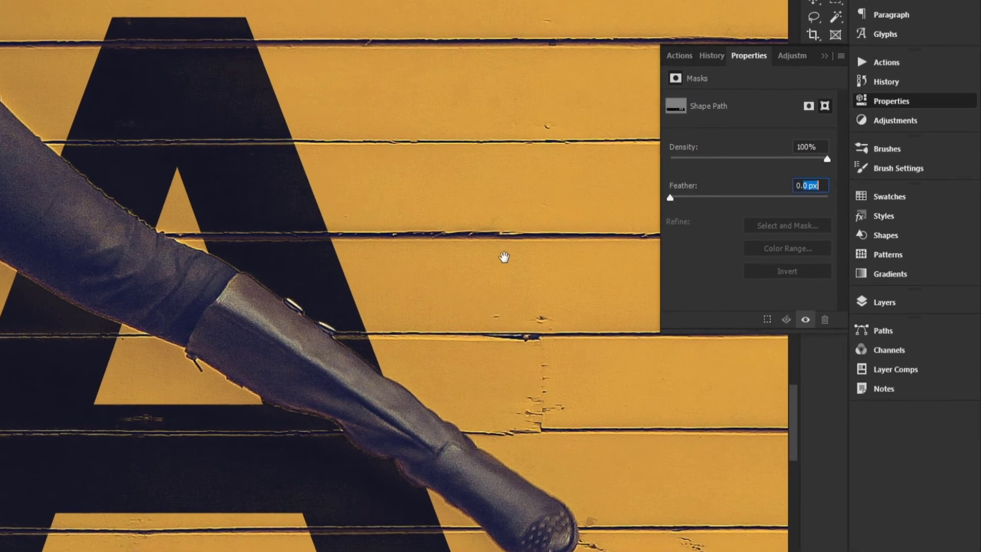
text(3)
drag(801, 187, 809, 186)
text(5)
key(Return)
drag(343, 199, 506, 157)
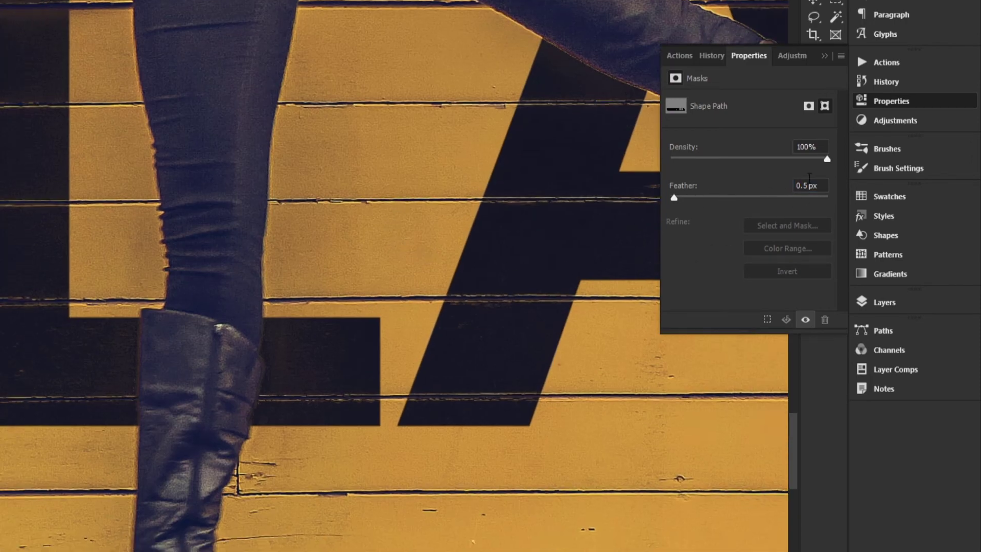
Reset the shape path's feather to 0 and try a stronger feather of 2.3 px
click(819, 186)
text(0)
key(Return)
click(523, 238)
click(670, 199)
drag(675, 199, 691, 197)
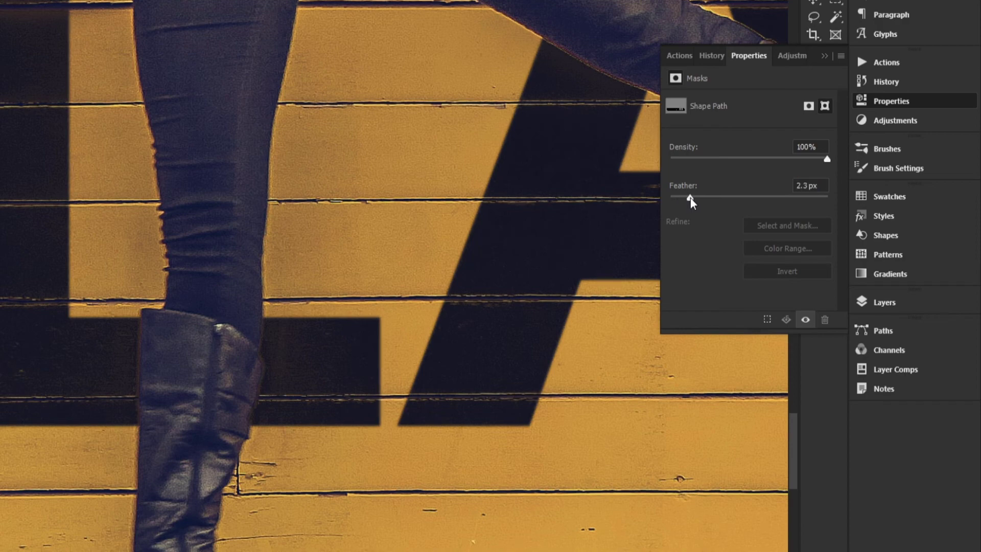
Examine the softened letter edges across the UMBRELLA lettering, both close up and at reduced zoom
drag(1, 361, 529, 302)
drag(50, 315, 321, 436)
drag(124, 267, 278, 400)
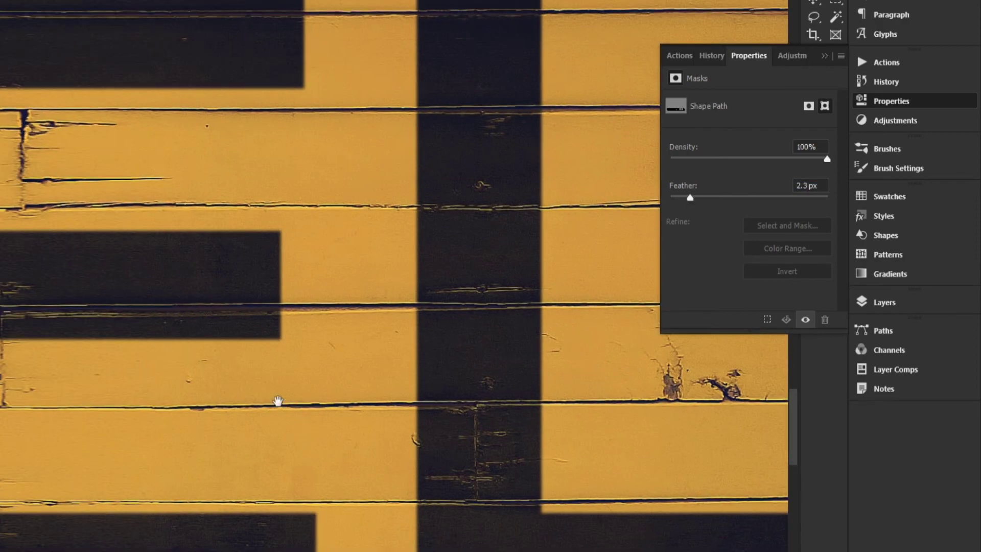
drag(88, 116, 190, 229)
key(ctrl+0)
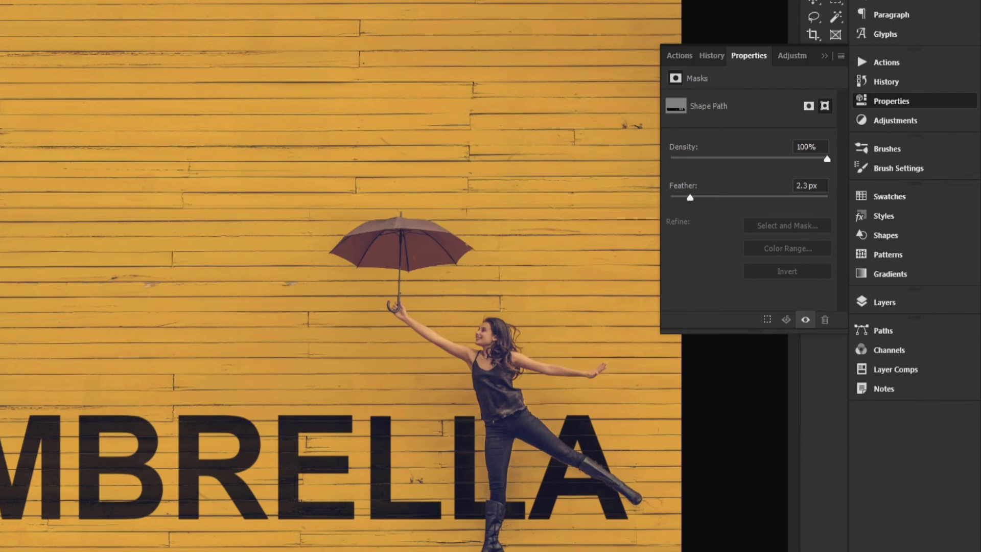
key(ctrl+plus)
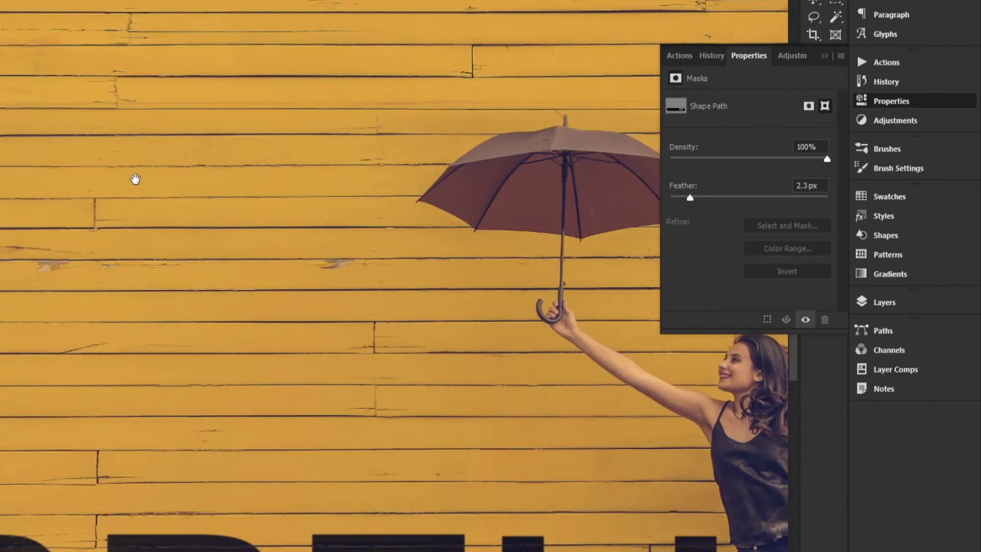
drag(20, 451, 472, 101)
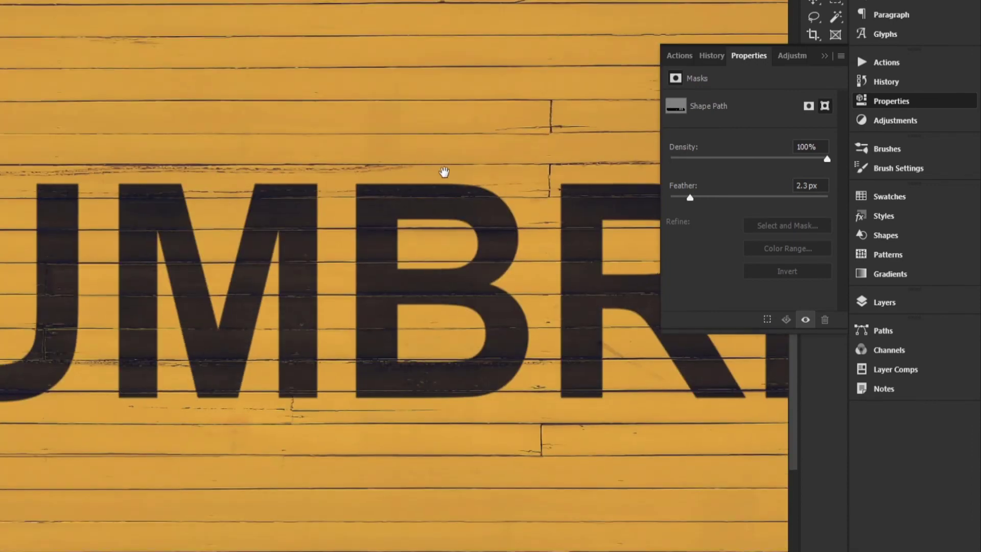
drag(542, 197, 269, 212)
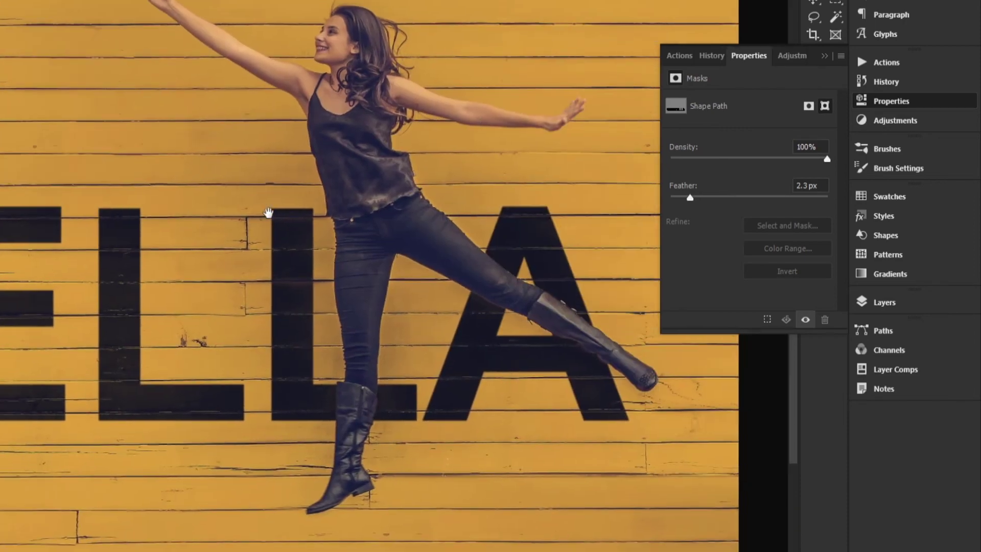
drag(203, 245, 249, 276)
drag(168, 220, 295, 190)
drag(274, 125, 401, 92)
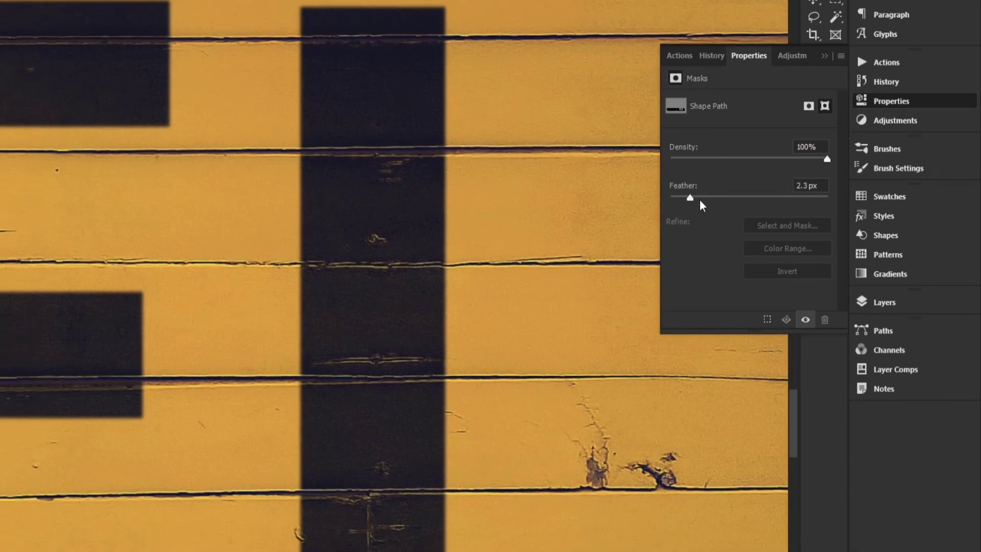
Try a 1.5 px feather on the lettering's shape path
drag(591, 204, 444, 237)
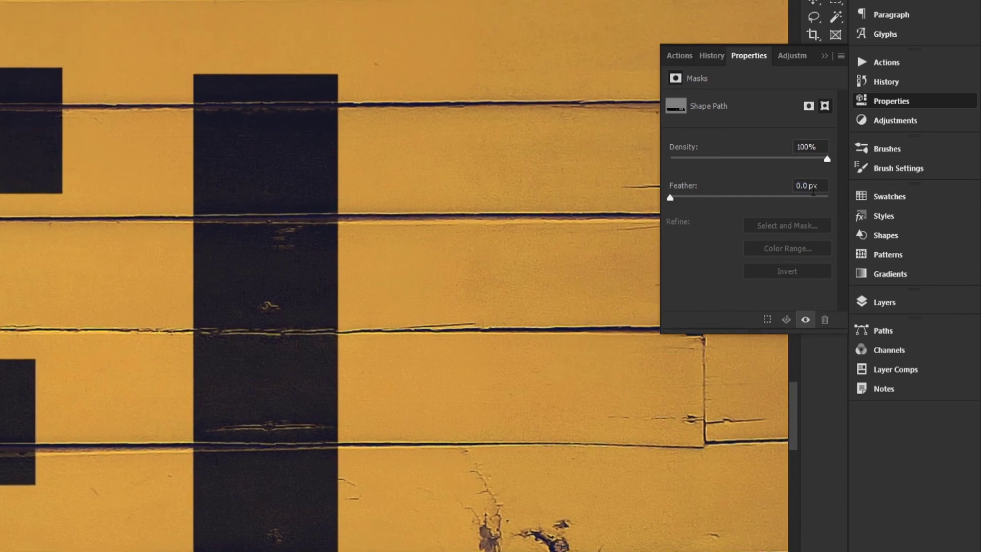
click(818, 185)
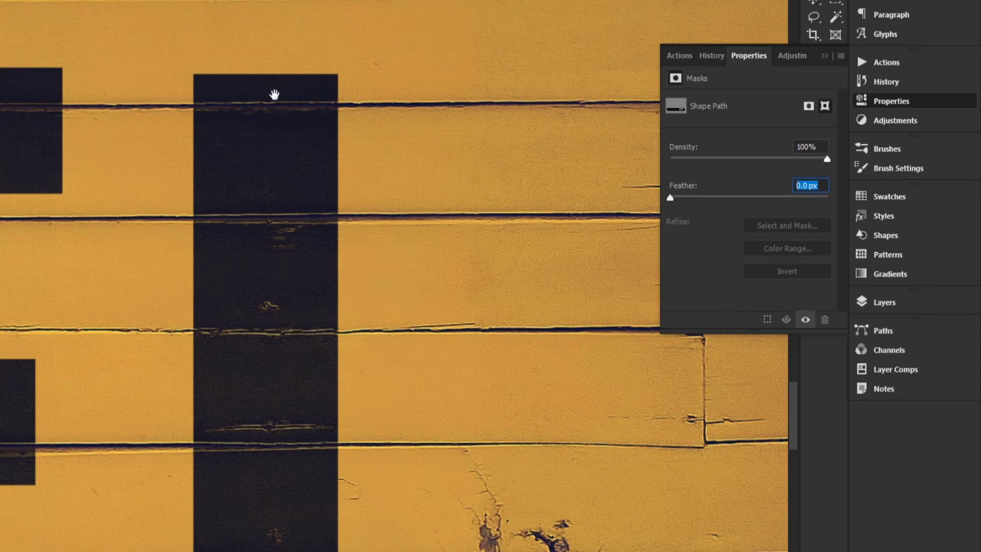
text(1.5)
key(Return)
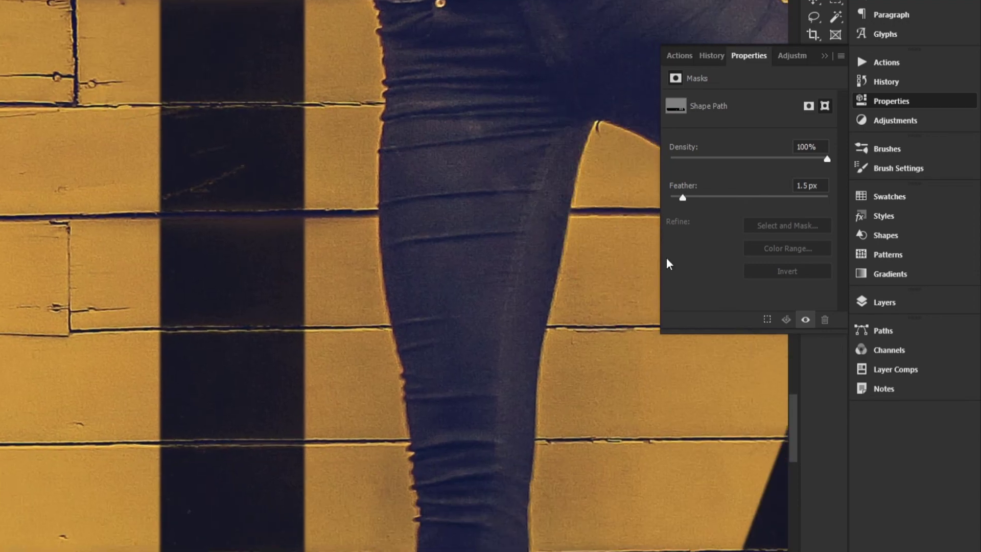
Set the shape path's feather to 1 px, check the edges around the letter A, and return to the full image
click(821, 187)
key(shift+Down)
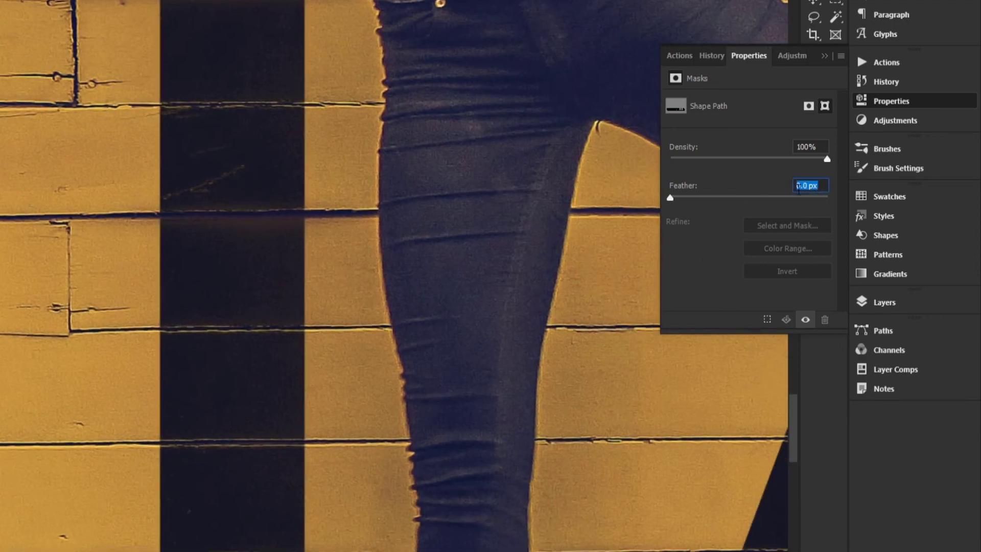
drag(672, 199, 676, 198)
click(809, 187)
text(1)
key(Return)
drag(370, 138, 455, 259)
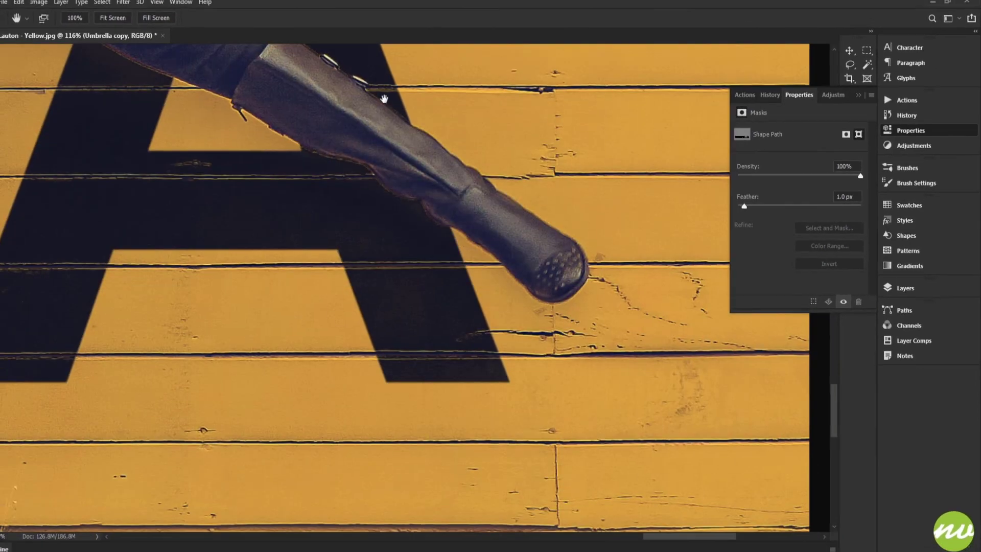
click(132, 22)
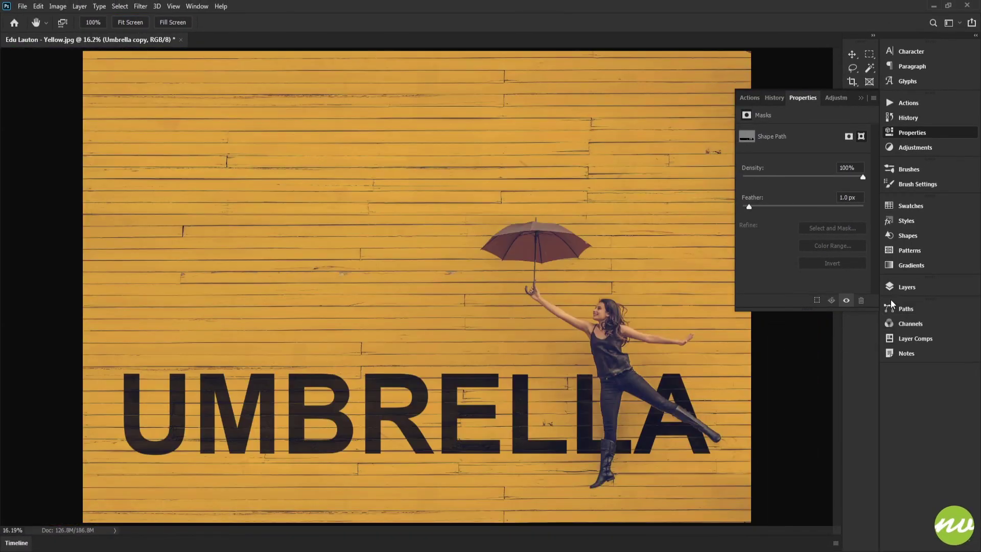
Inspect the feathered edges of the letters U and M at 100%, and return to the full image
click(901, 287)
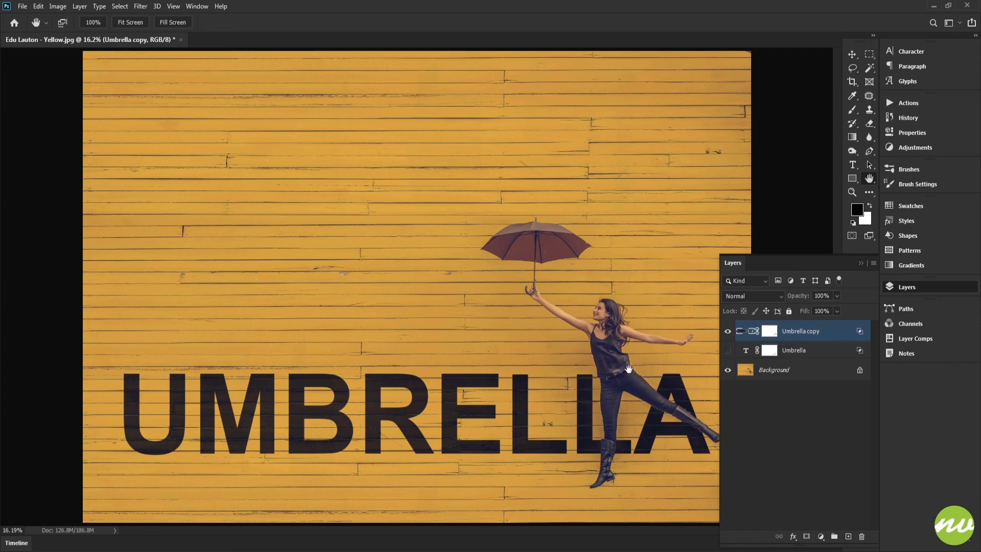
click(102, 24)
drag(203, 259, 460, 175)
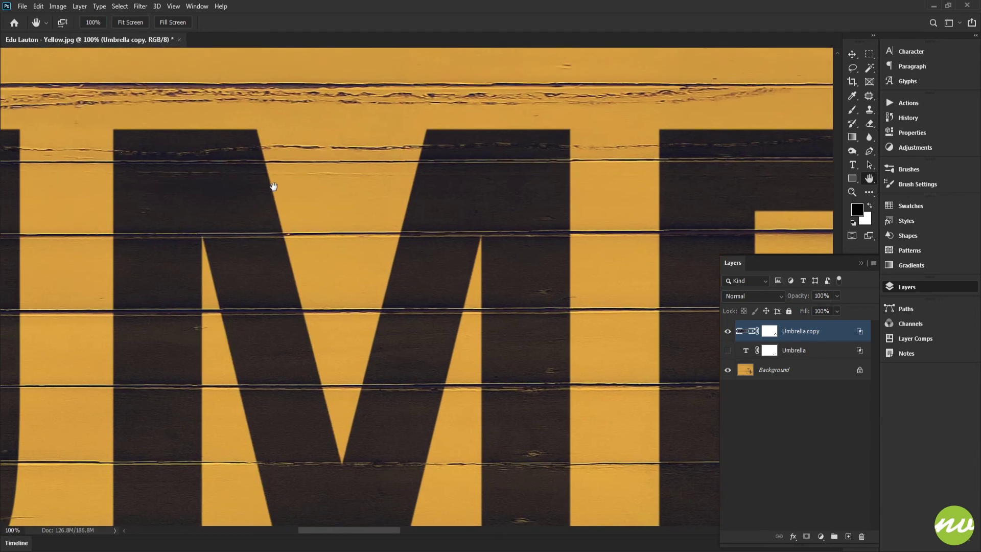
drag(273, 186, 473, 162)
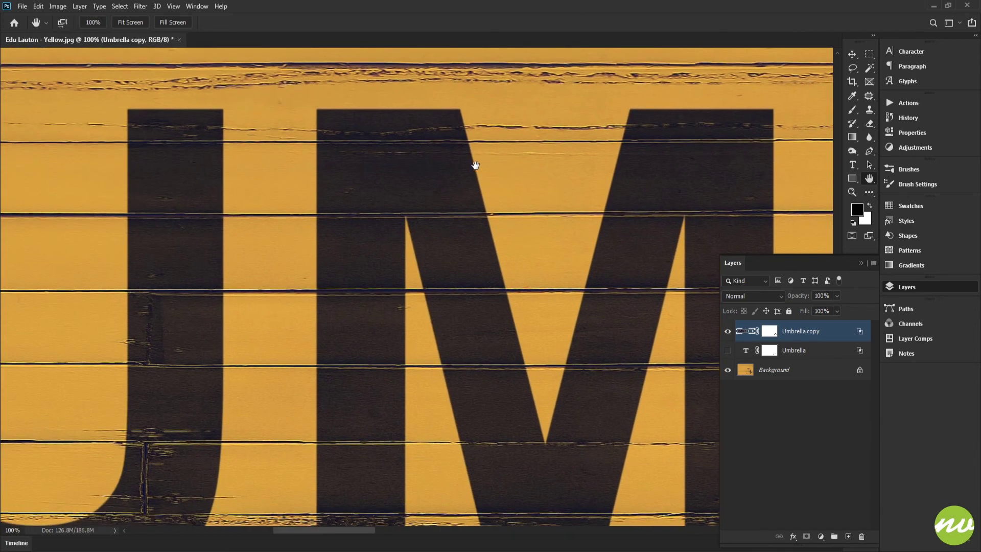
drag(366, 194, 538, 181)
click(130, 22)
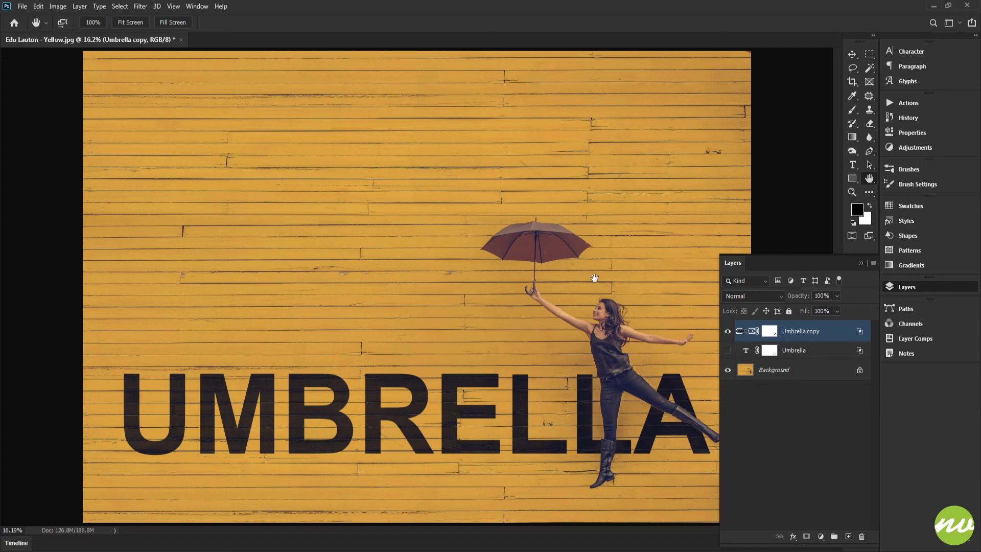
Save the layered document as a Photoshop file named TextEffect5 in the Workfiles folder with maximum compatibility
click(22, 7)
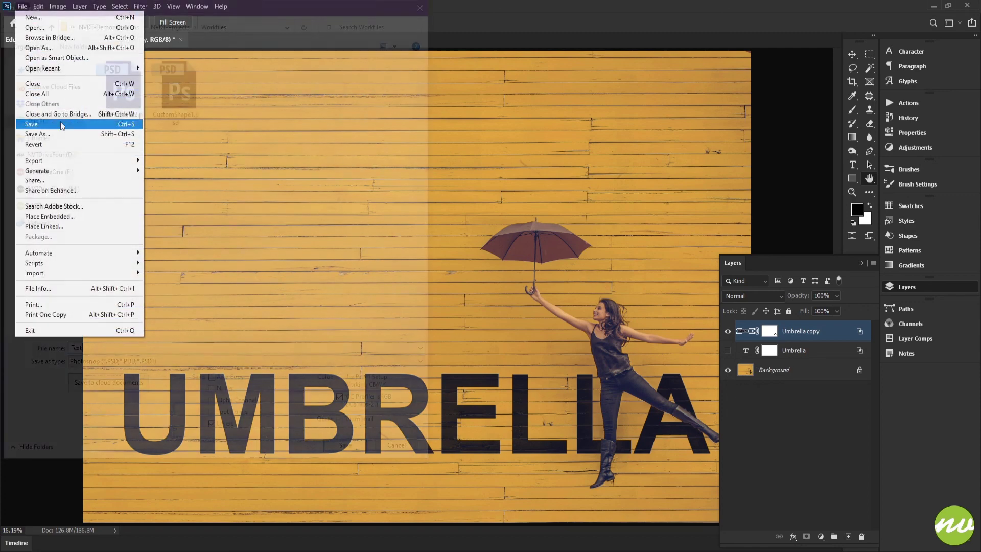
click(60, 124)
text(TextEffect5)
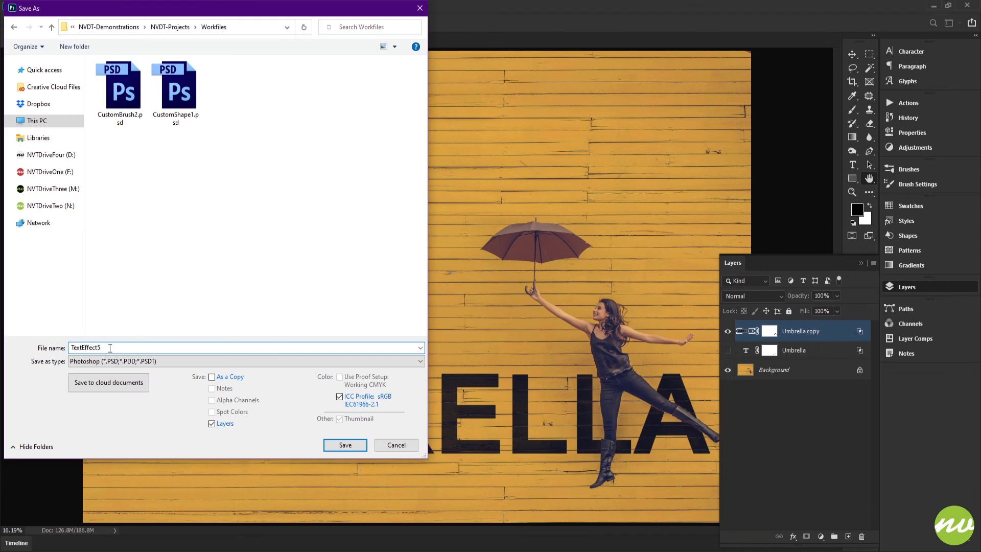
click(346, 444)
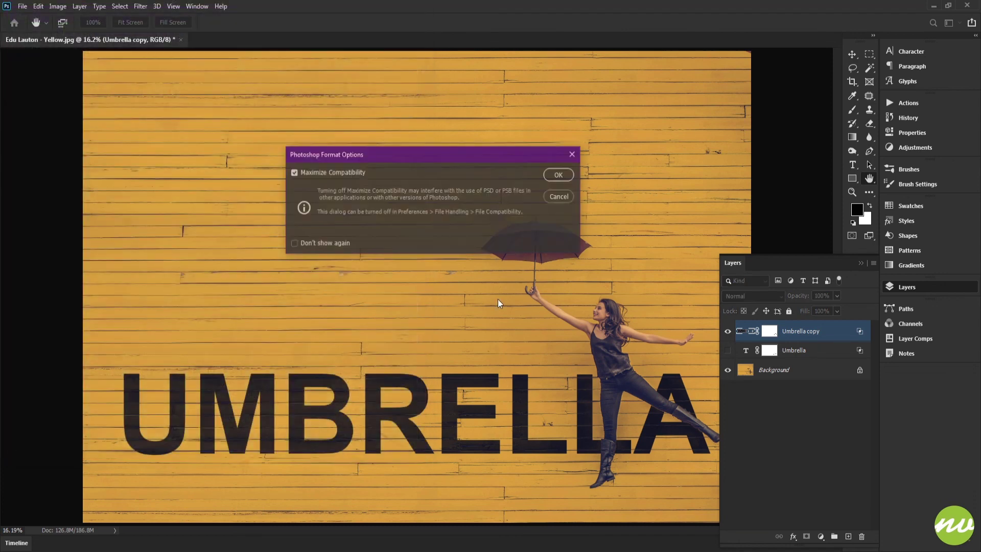
click(556, 178)
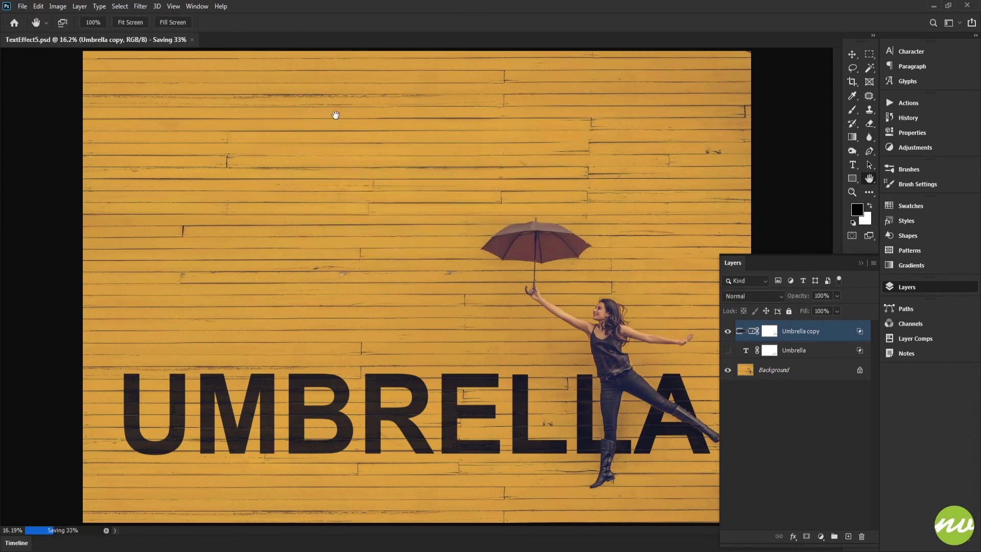
Save a JPEG copy named TextEffect5.jpg in the Previews folder at maximum quality 12, and collapse the layer list
click(22, 6)
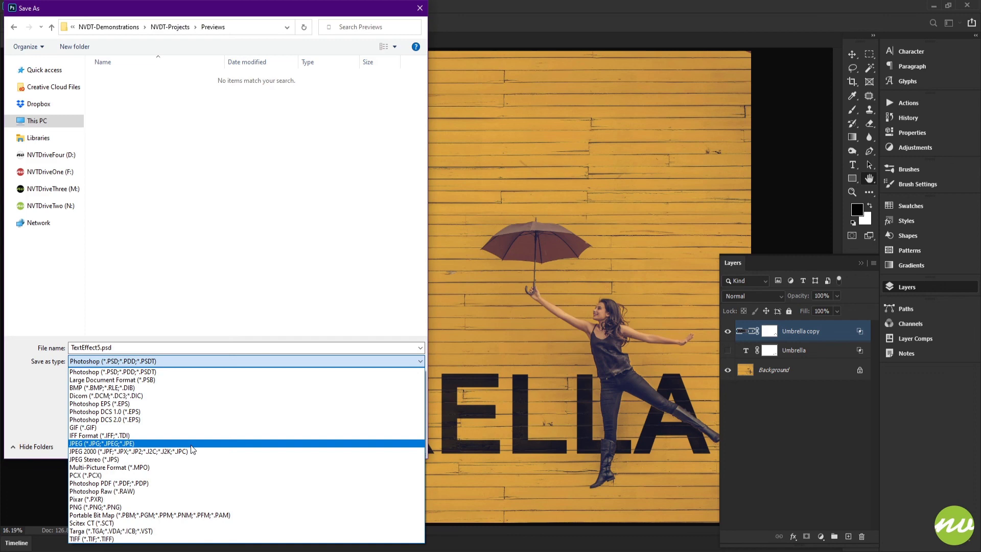
click(192, 444)
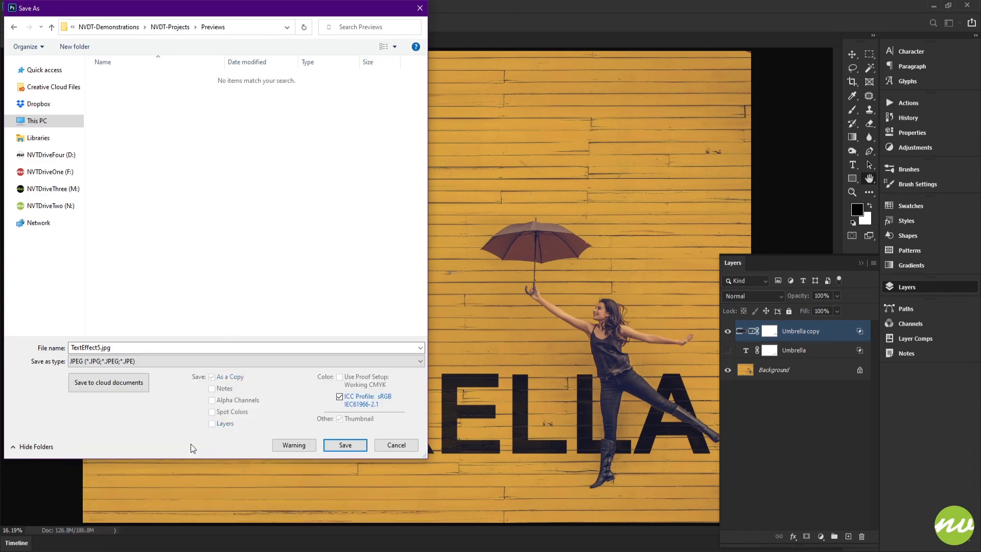
click(345, 445)
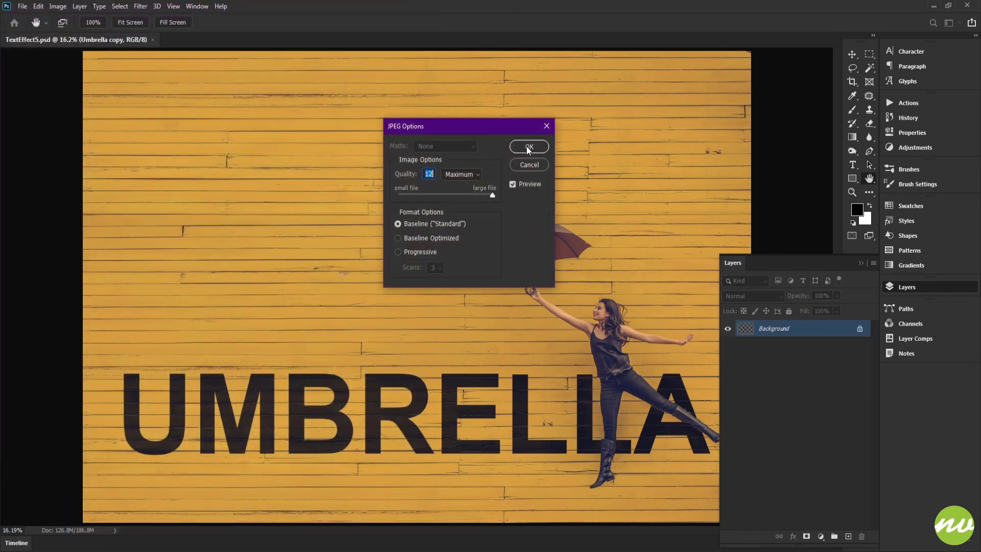
click(528, 147)
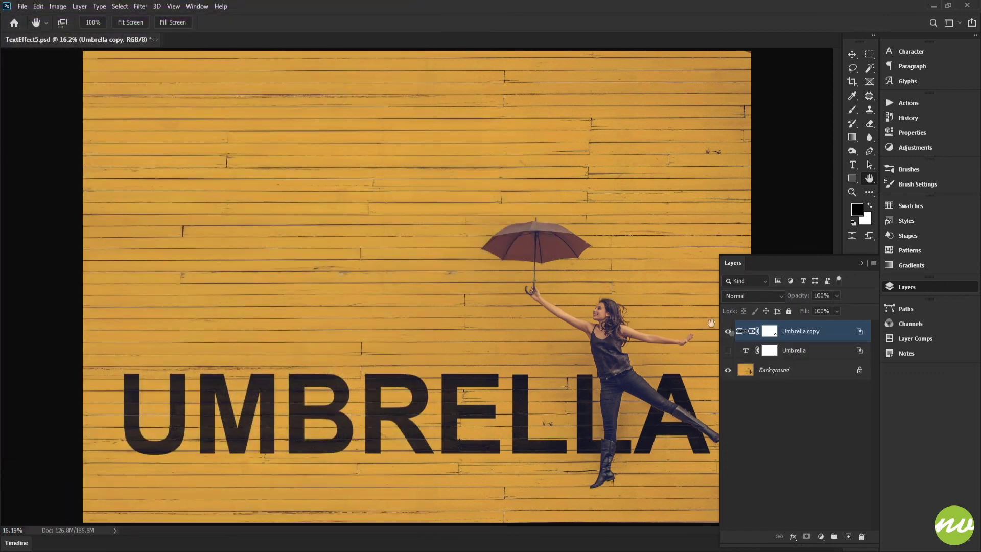
click(902, 286)
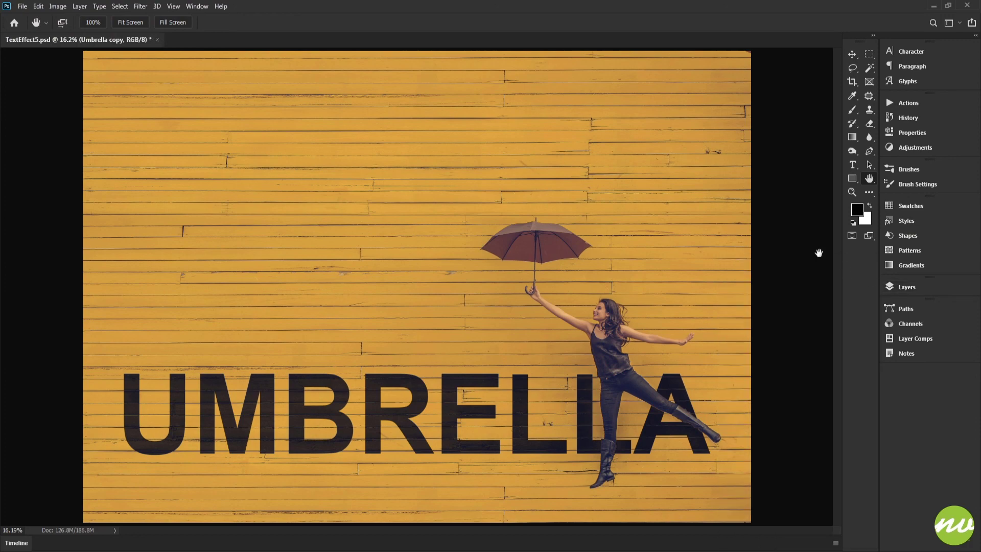